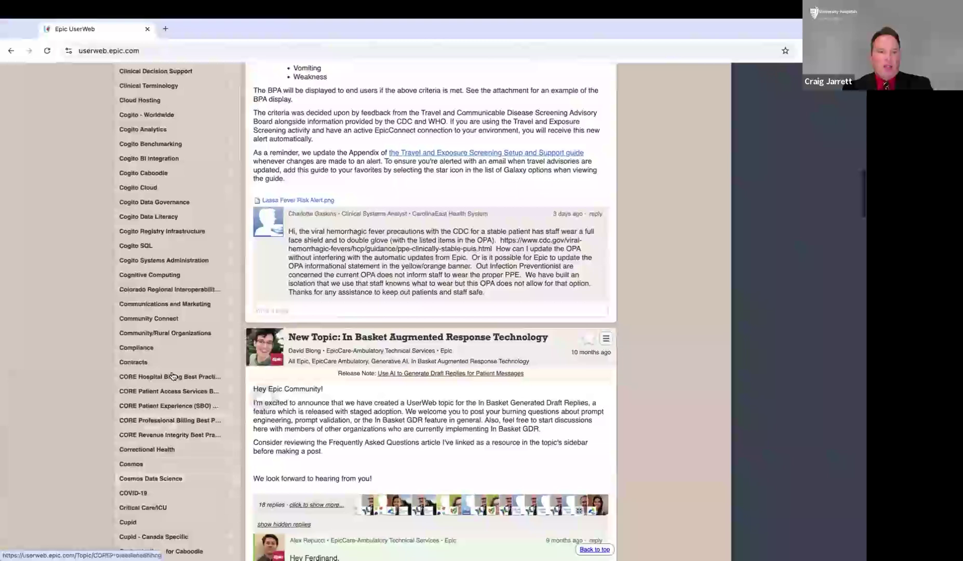
Sign into the Cosmos portal from UserWeb with the work account and authenticator verification code.
click(148, 463)
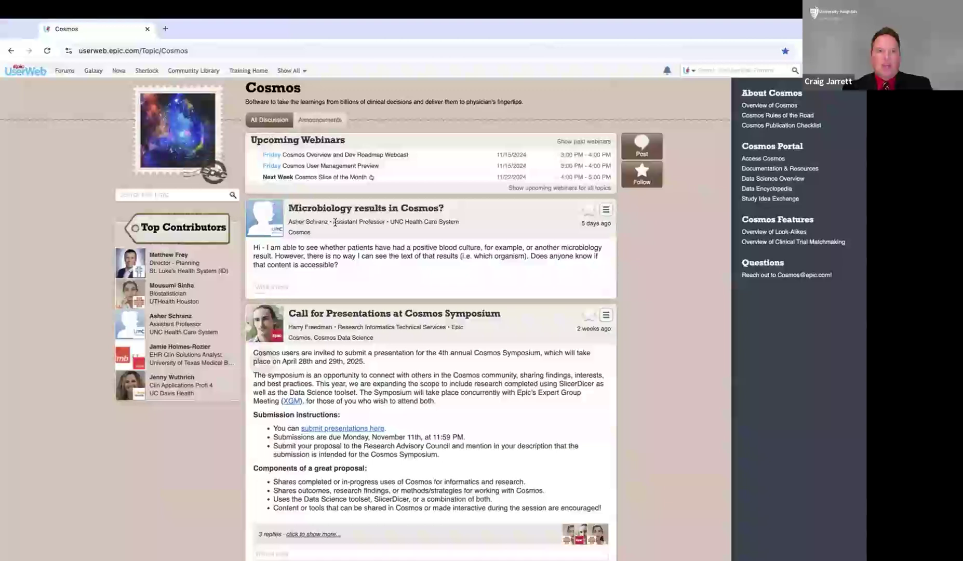
click(774, 159)
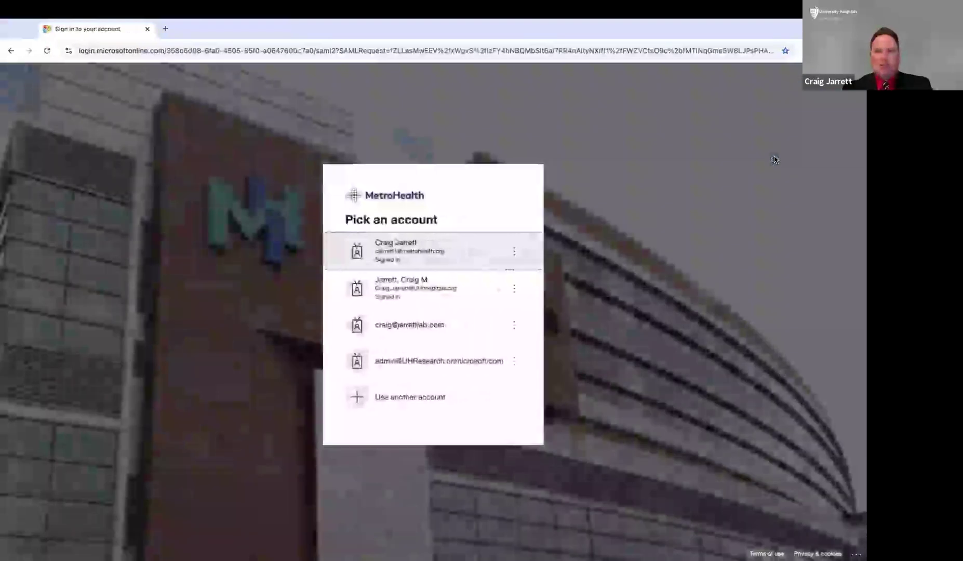
click(412, 267)
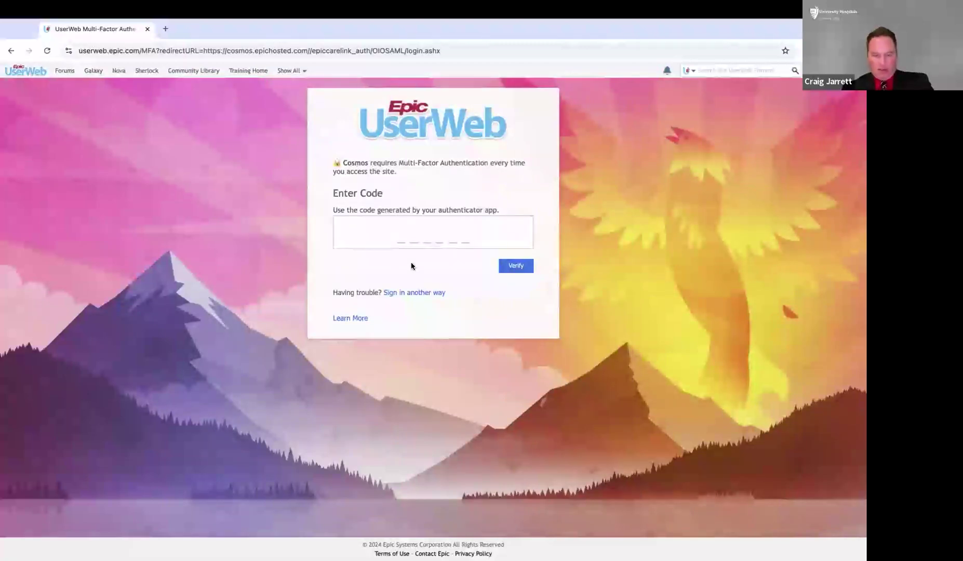
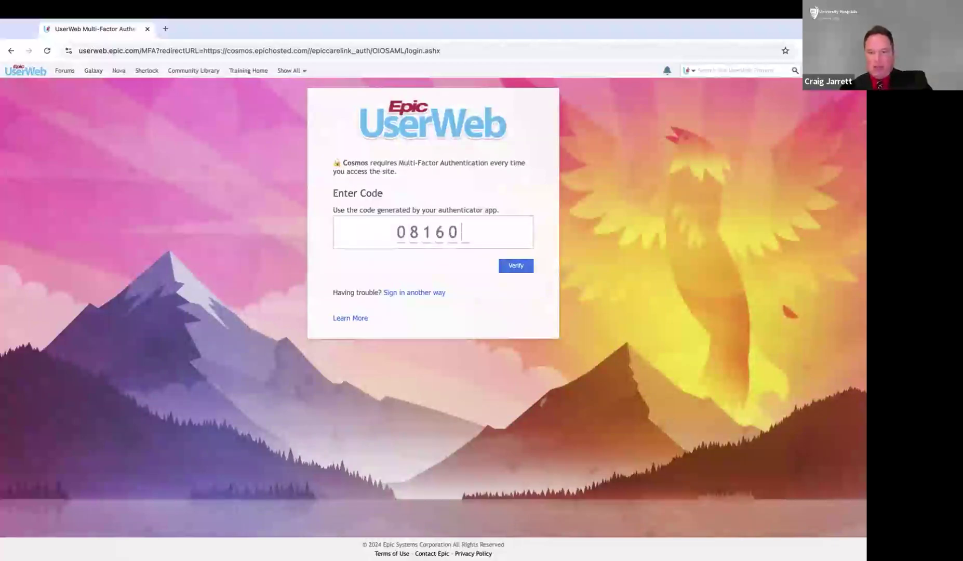
click(513, 270)
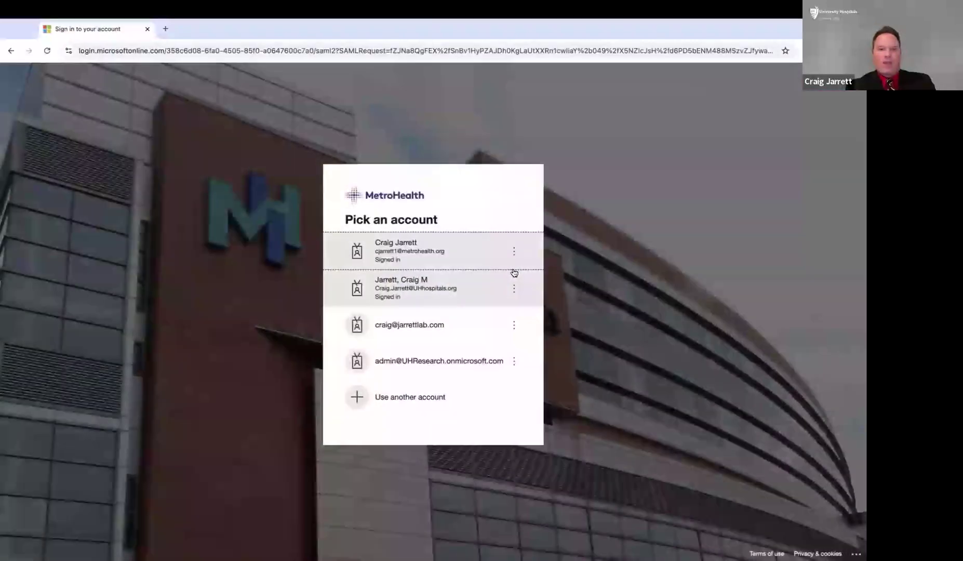
click(447, 256)
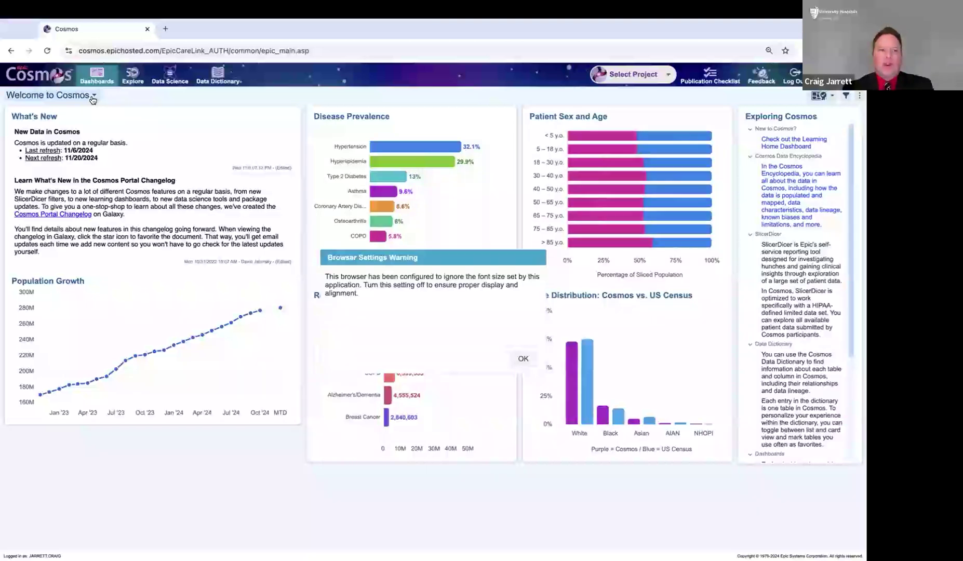
Open the Cosmos Super User Training Project dashboard and dismiss the browser settings warning.
click(93, 98)
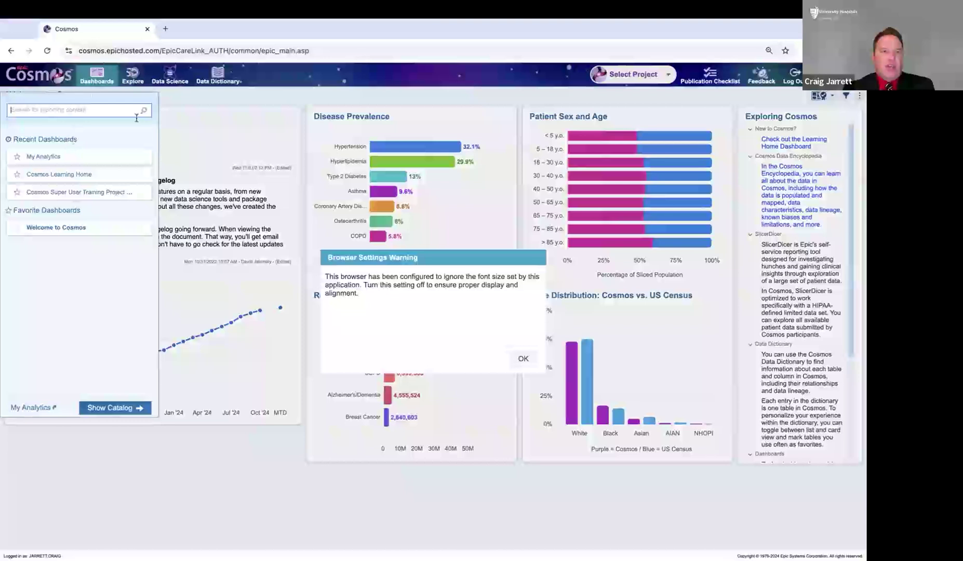
click(140, 188)
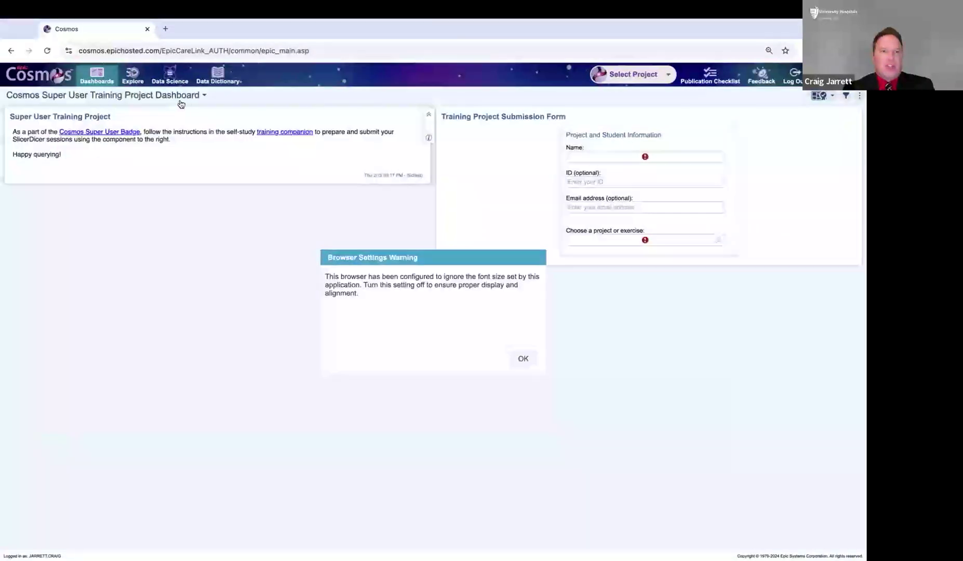
click(204, 95)
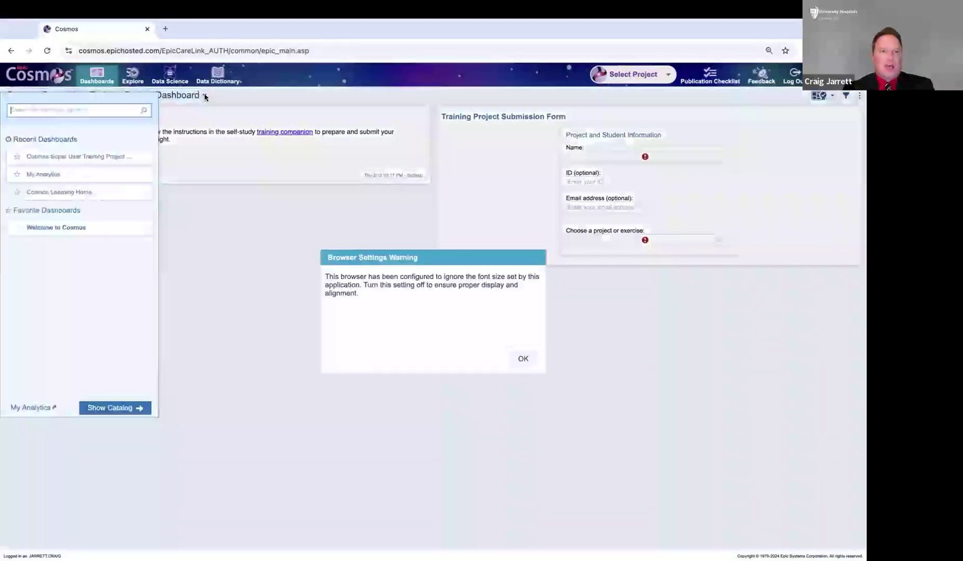
click(522, 358)
Open the My Analytics dashboard and star it as a favourite.
click(83, 175)
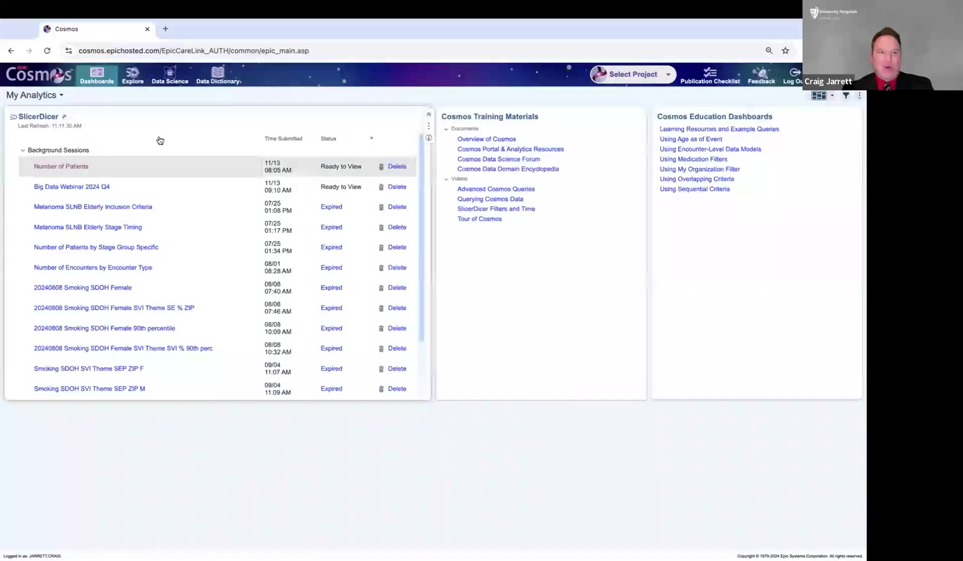
click(56, 94)
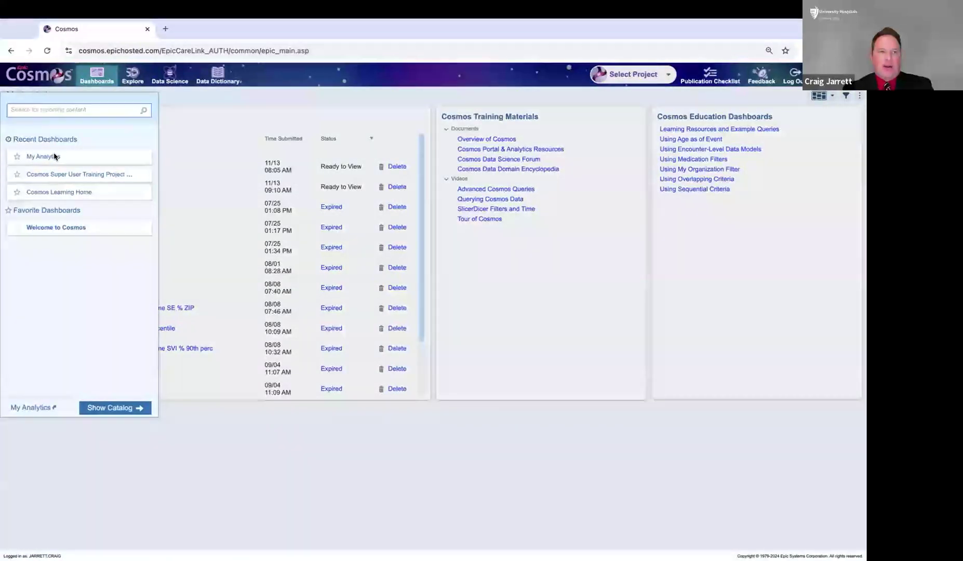
click(17, 156)
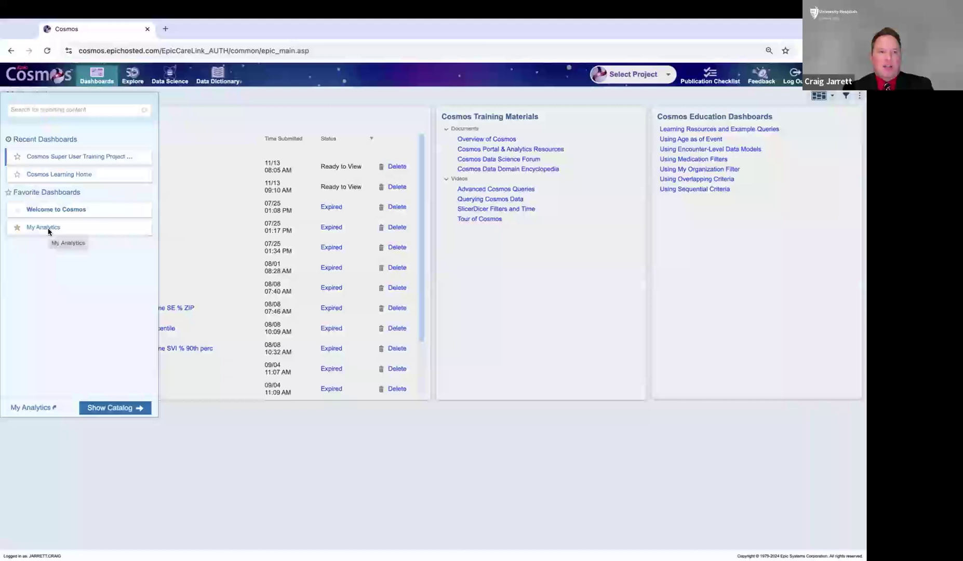
click(74, 225)
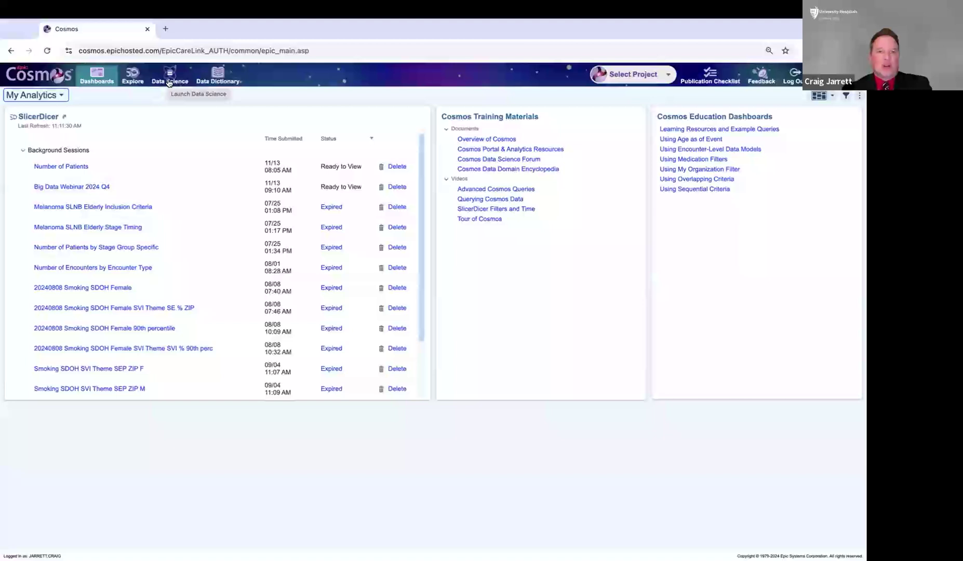
Start Explore and pick the Example project from Recent Projects.
click(85, 165)
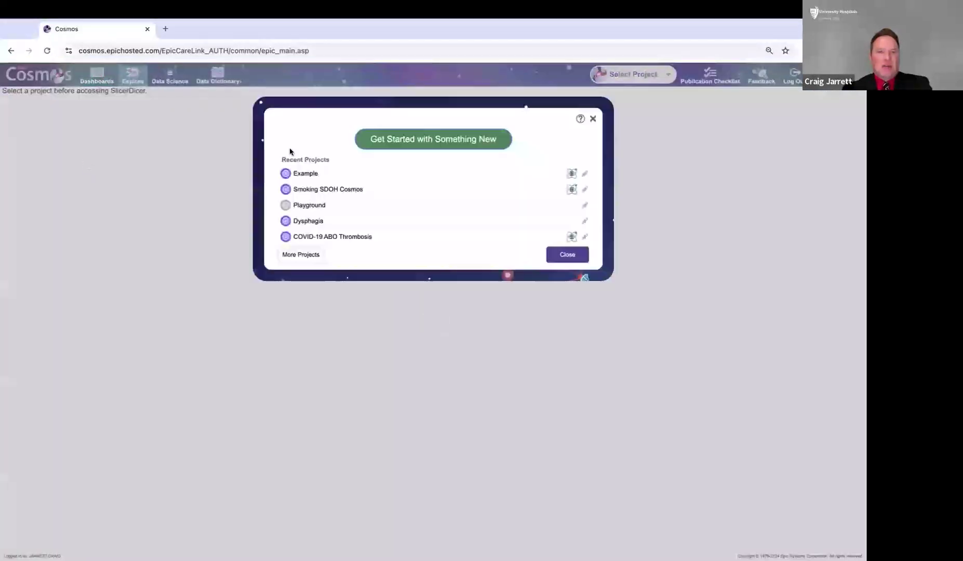
click(340, 177)
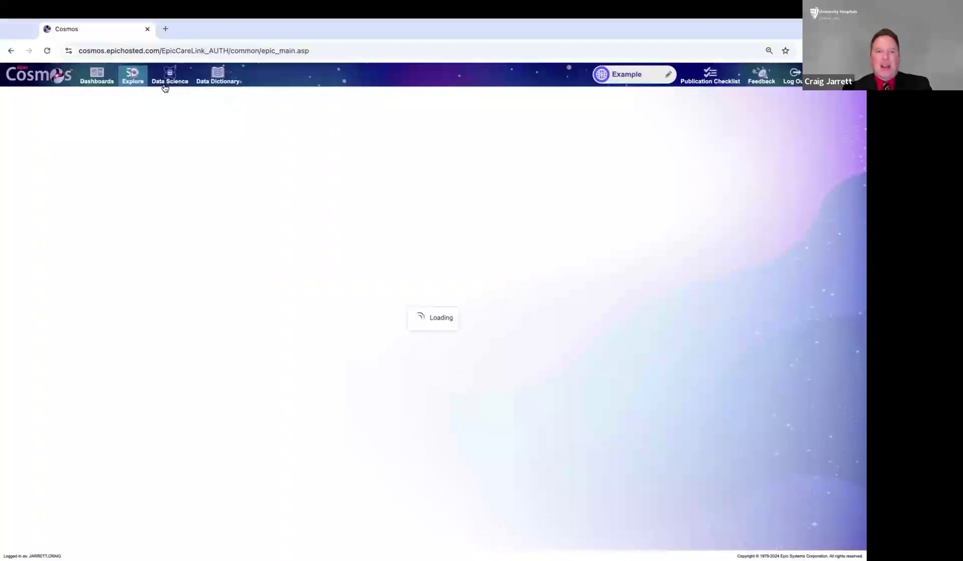
Retry Explore SlicerDicer after reloading twice, then advance to the 'Performing Complex Queries in SlicerDicer' slide.
mouse_move(138, 82)
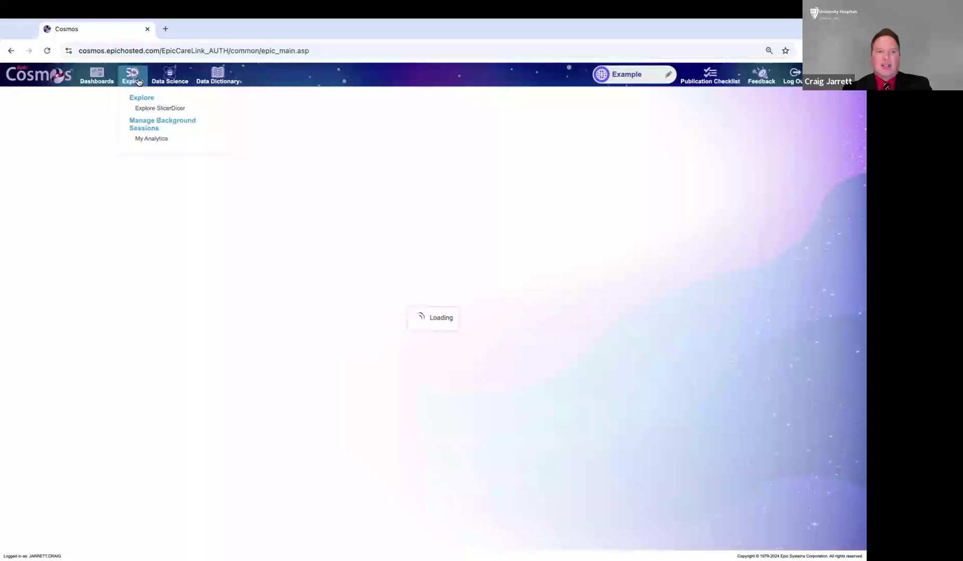
click(139, 82)
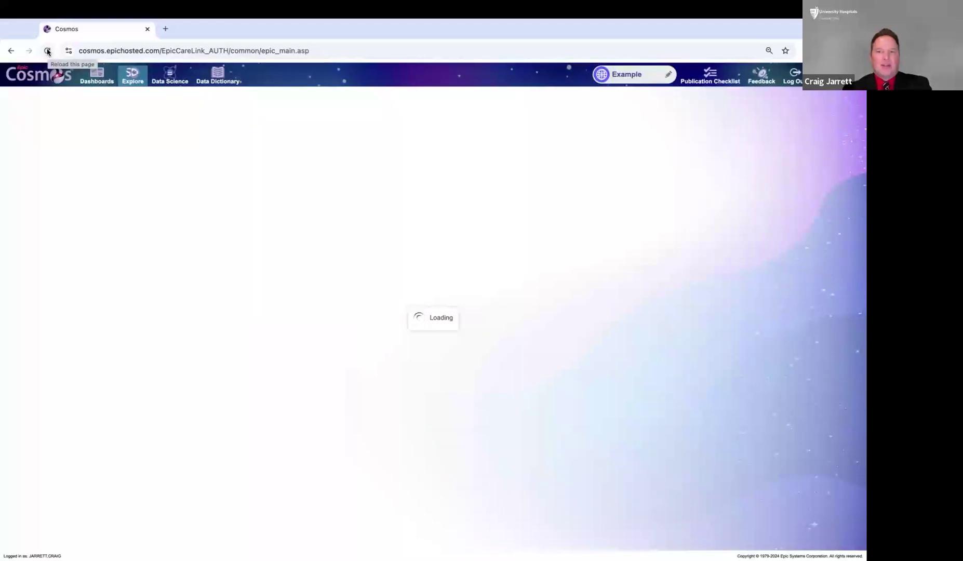
click(47, 51)
mouse_move(131, 83)
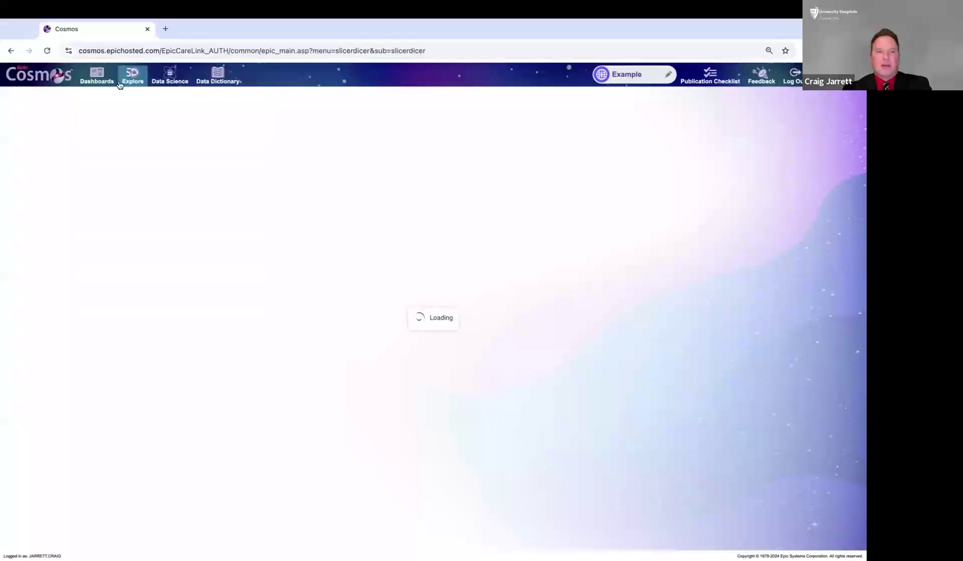
click(46, 52)
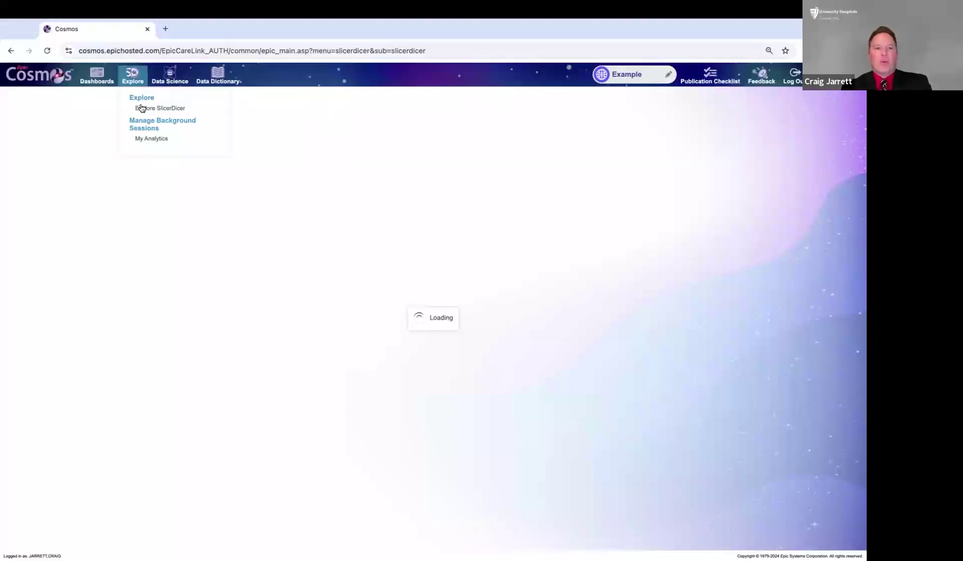
click(143, 109)
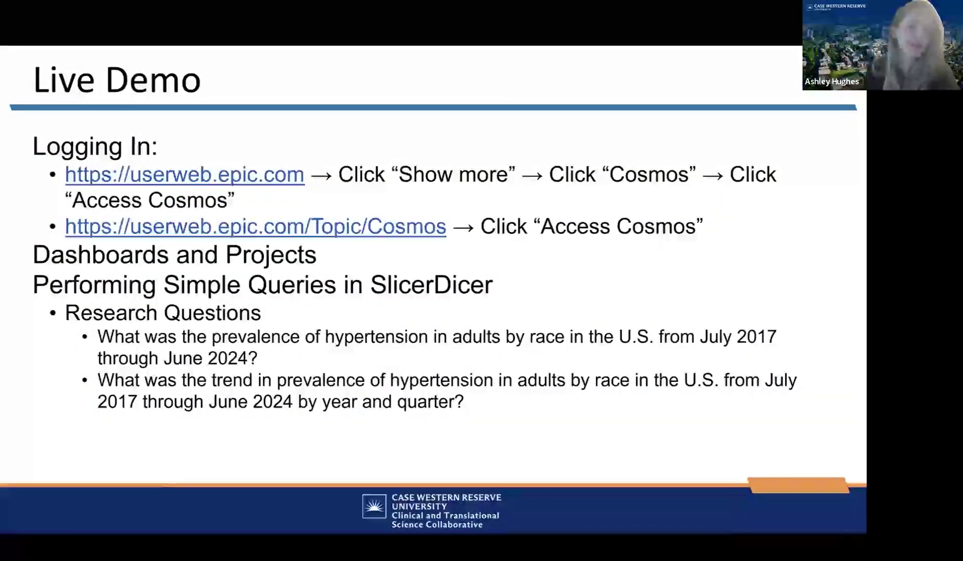
key(Right)
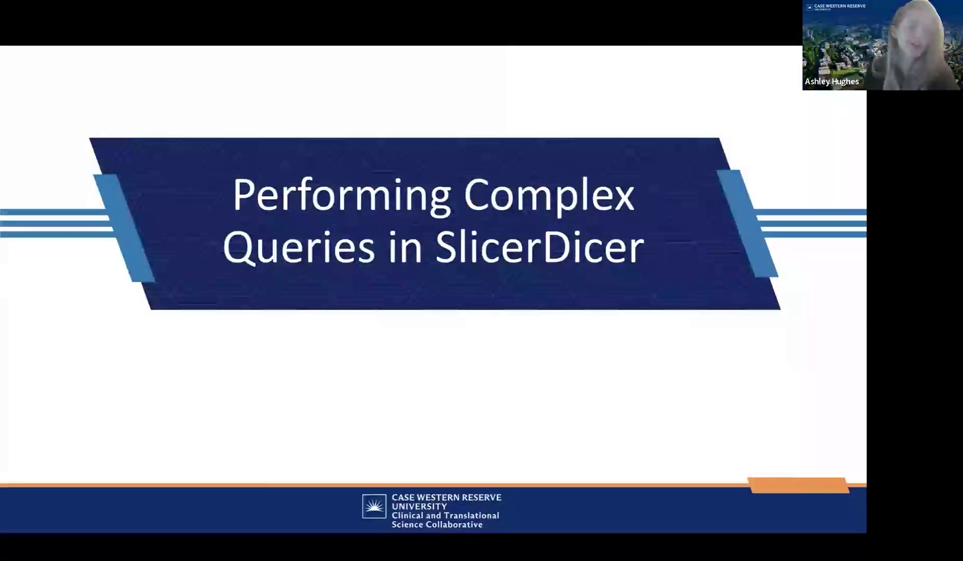
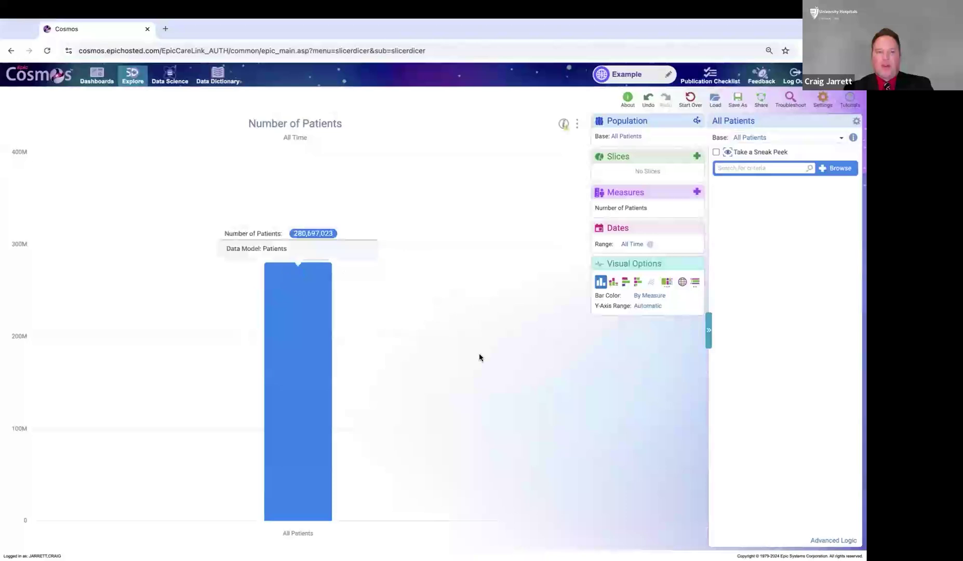
Switch to a Sneak Peek data sample and add an Age at Encounter criterion to the population.
click(717, 153)
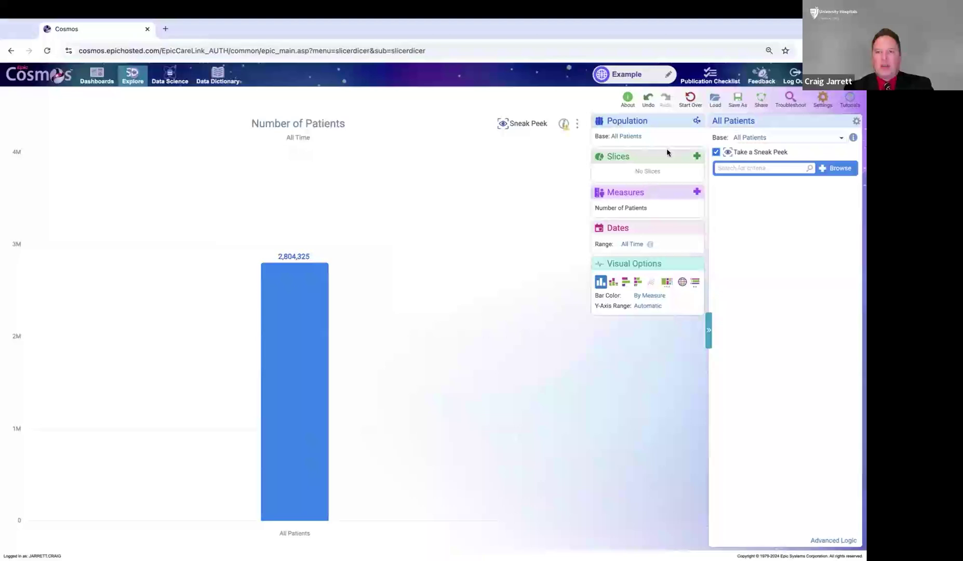
click(823, 173)
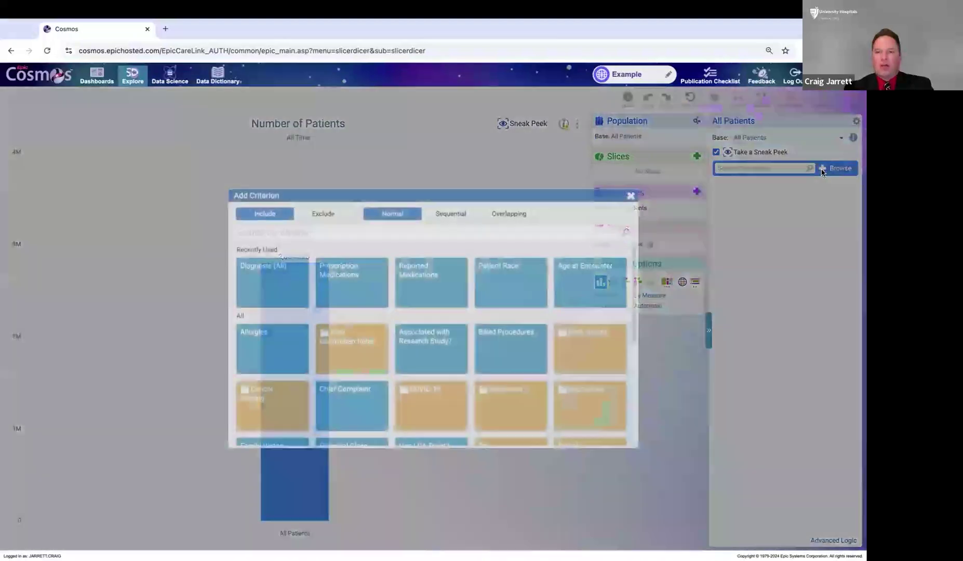
click(631, 196)
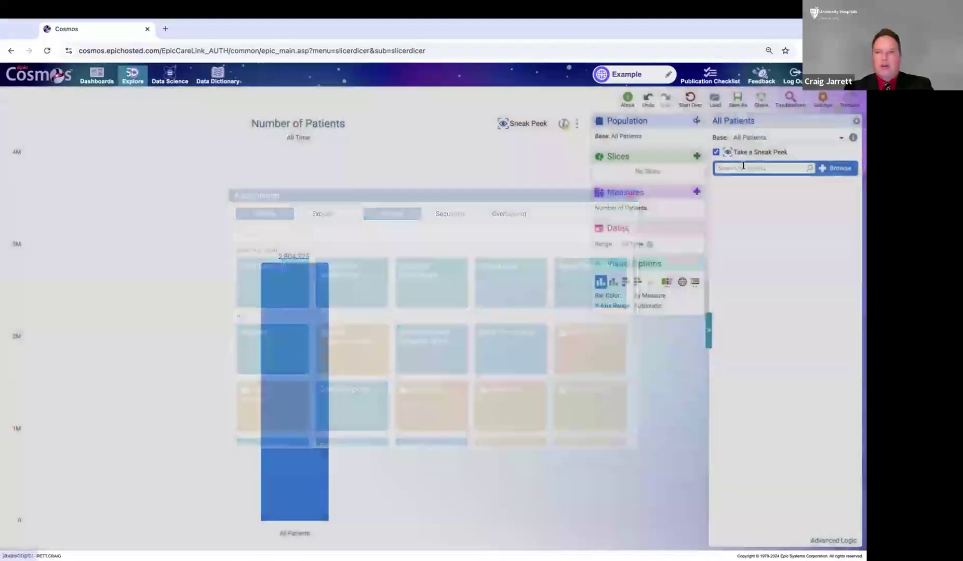
click(835, 170)
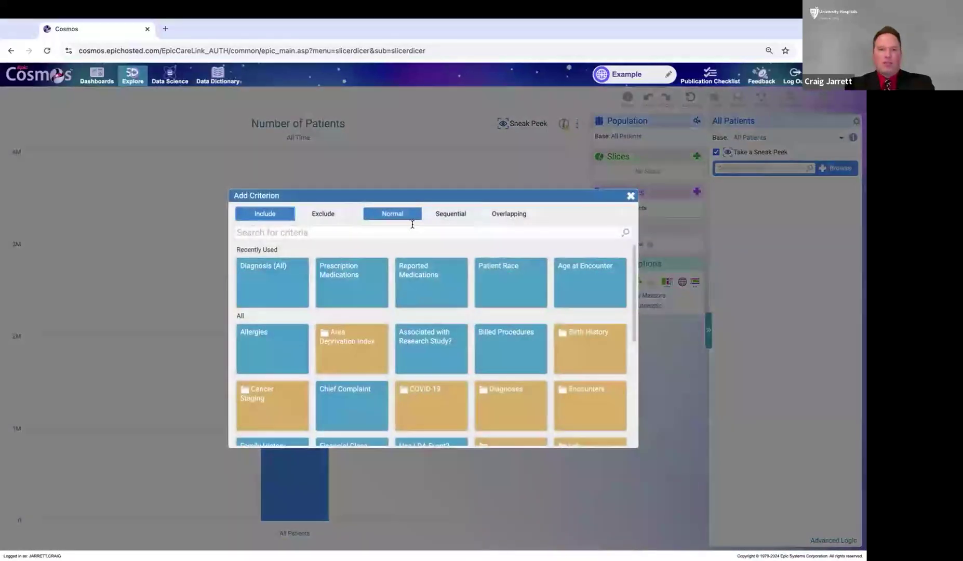
click(411, 229)
text(age)
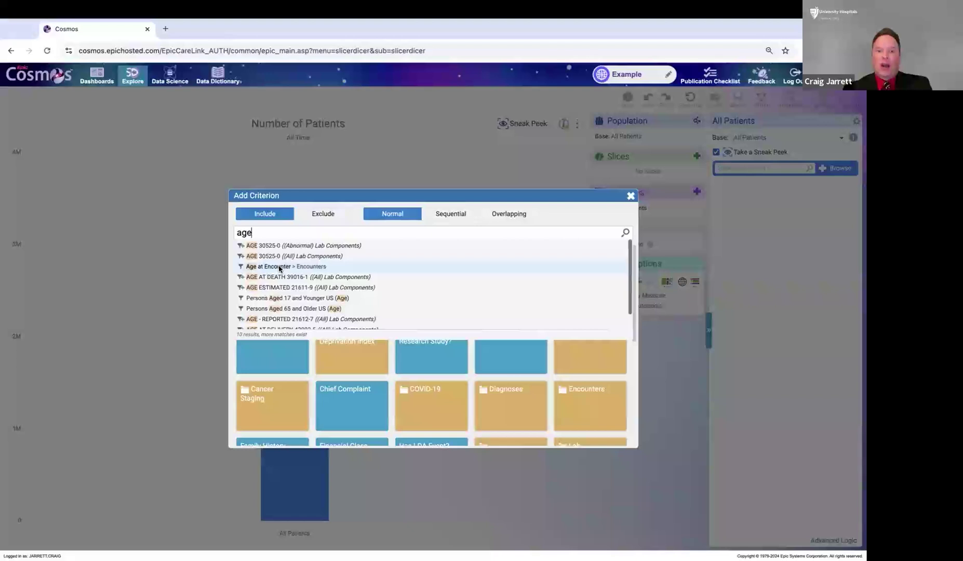
click(279, 266)
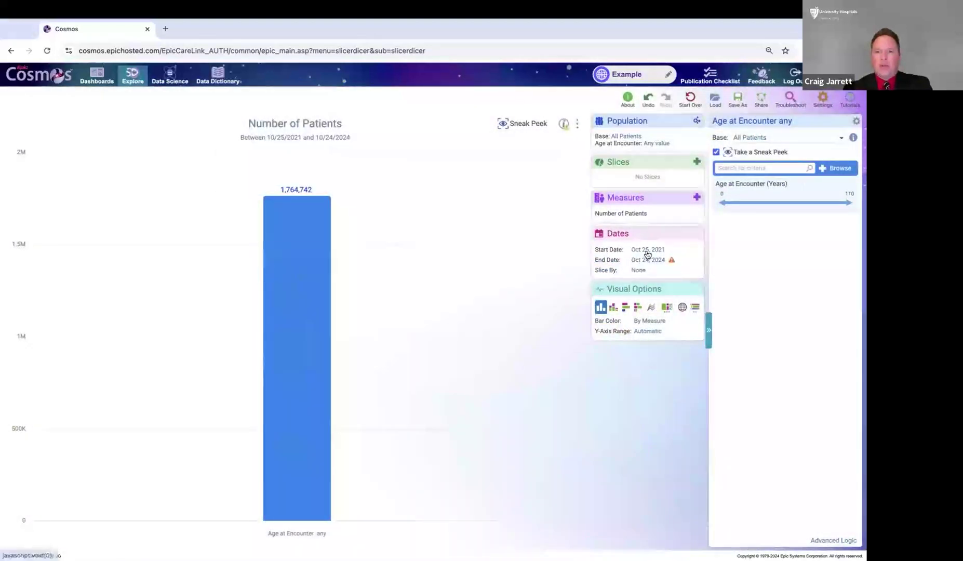
Raise the minimum Age at Encounter to 18 years, leaving 1,412,902 patients.
drag(722, 203, 743, 210)
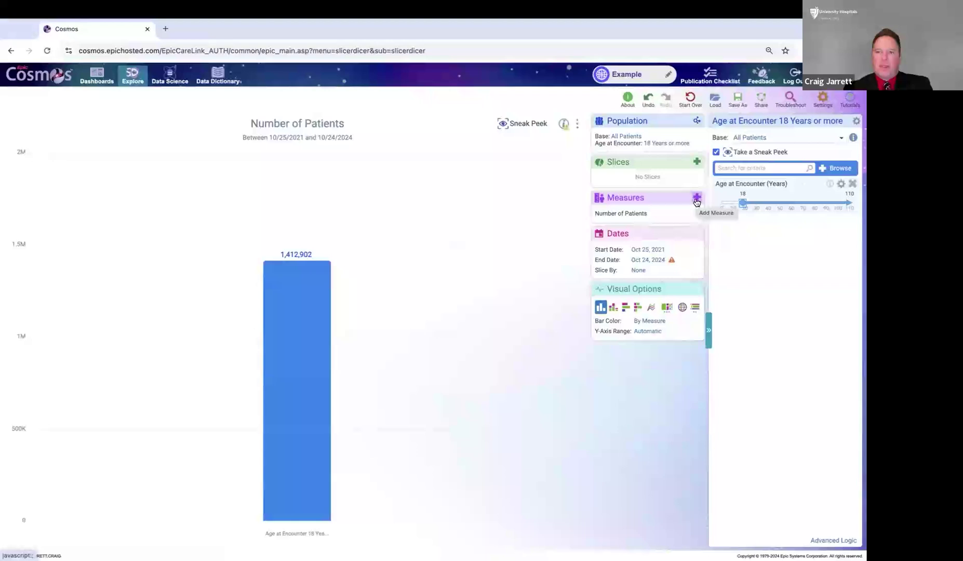
Add a Percentage measure on Diagnosis (All) limited to HYPERTENSION, showing 29.9%.
click(697, 197)
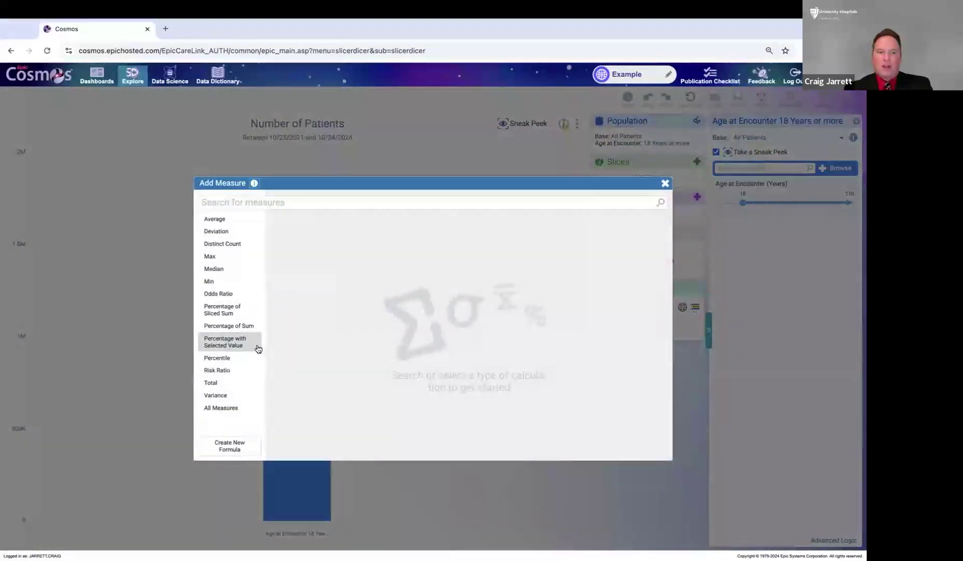
click(229, 342)
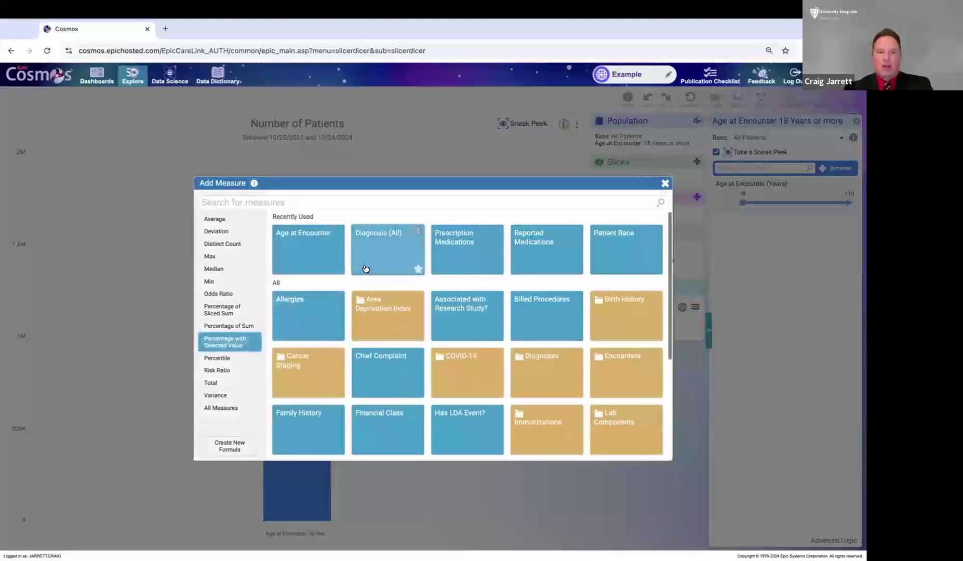
click(366, 269)
click(745, 204)
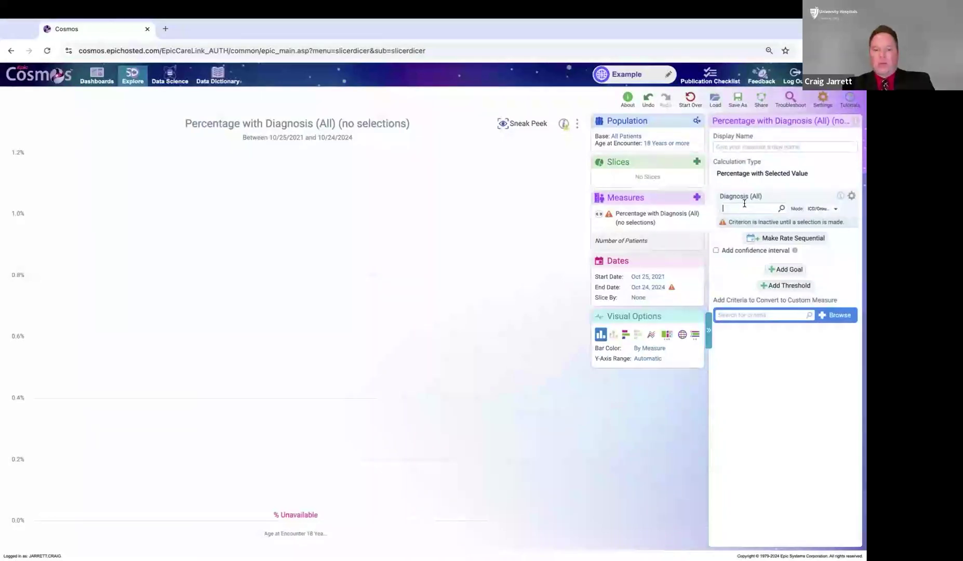
text(hyper)
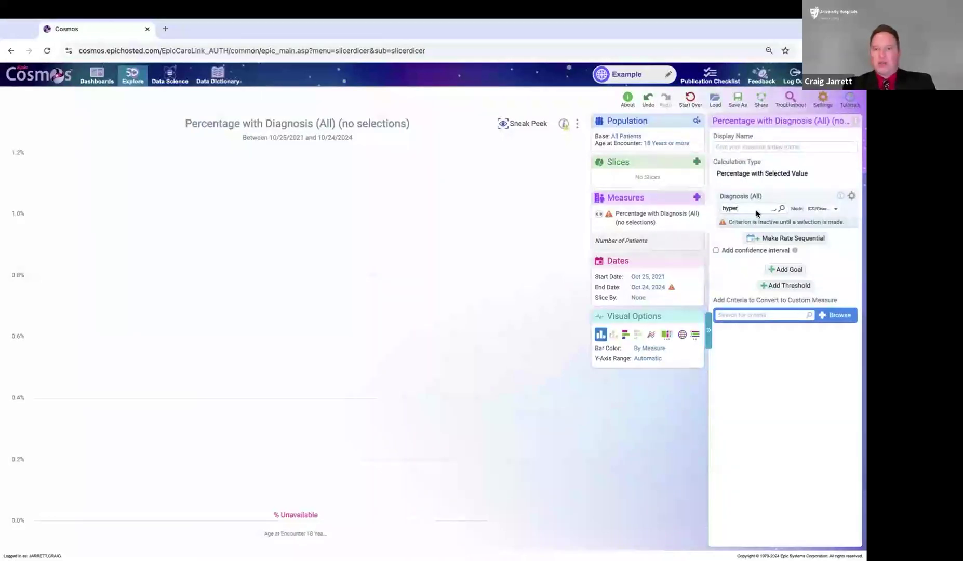
click(761, 230)
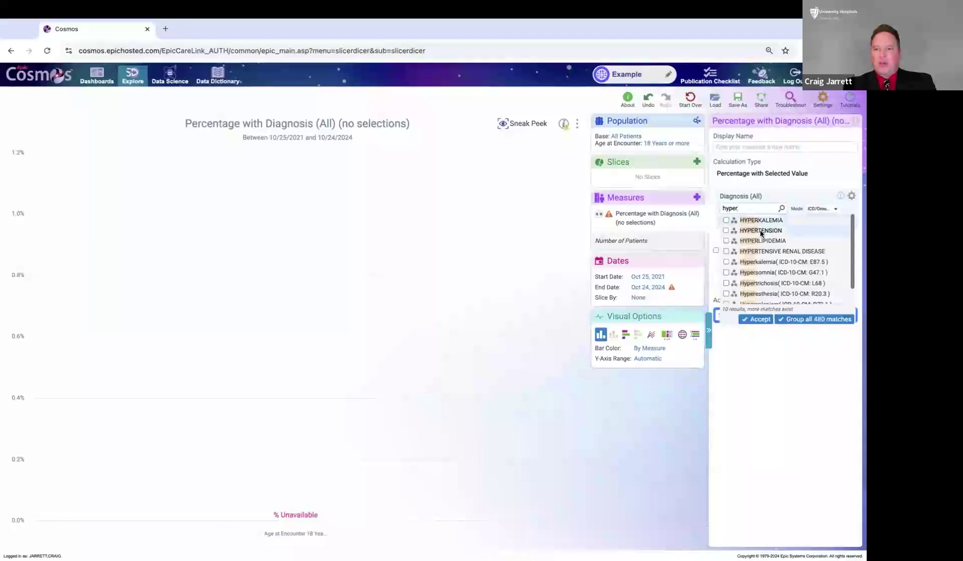
click(787, 363)
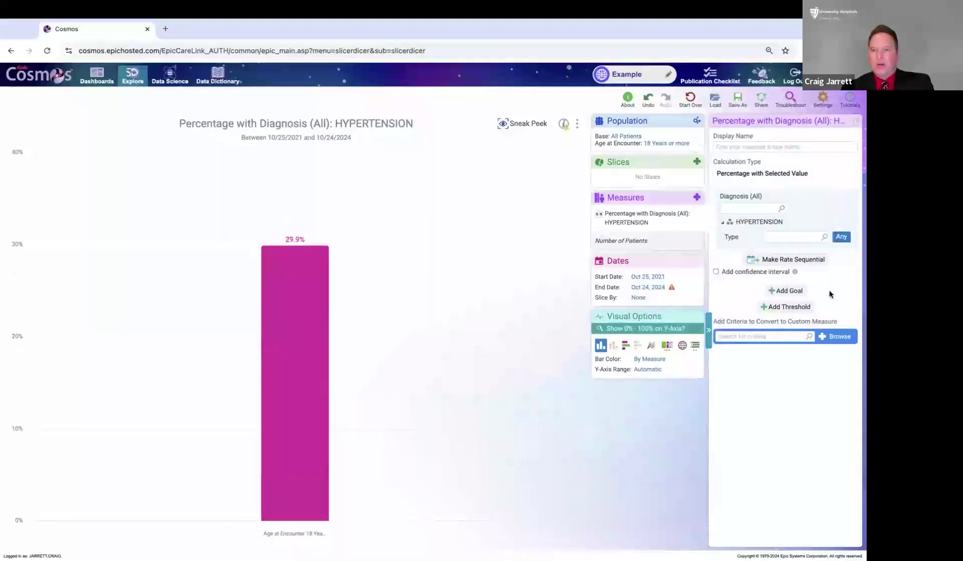
mouse_move(828, 210)
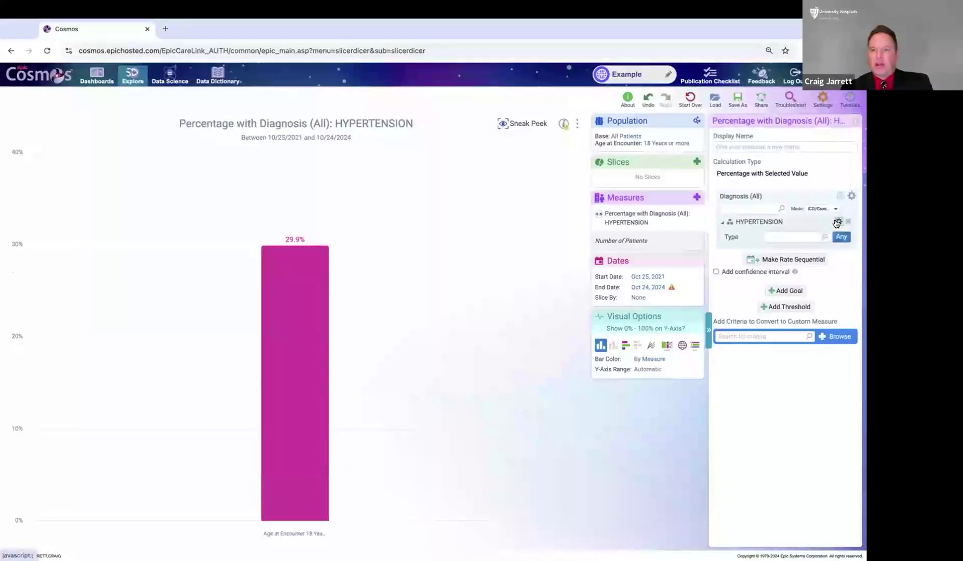
Open the HYPERTENSION diagnosis grouper and list all 1,983 diagnoses it contains.
click(836, 222)
click(826, 225)
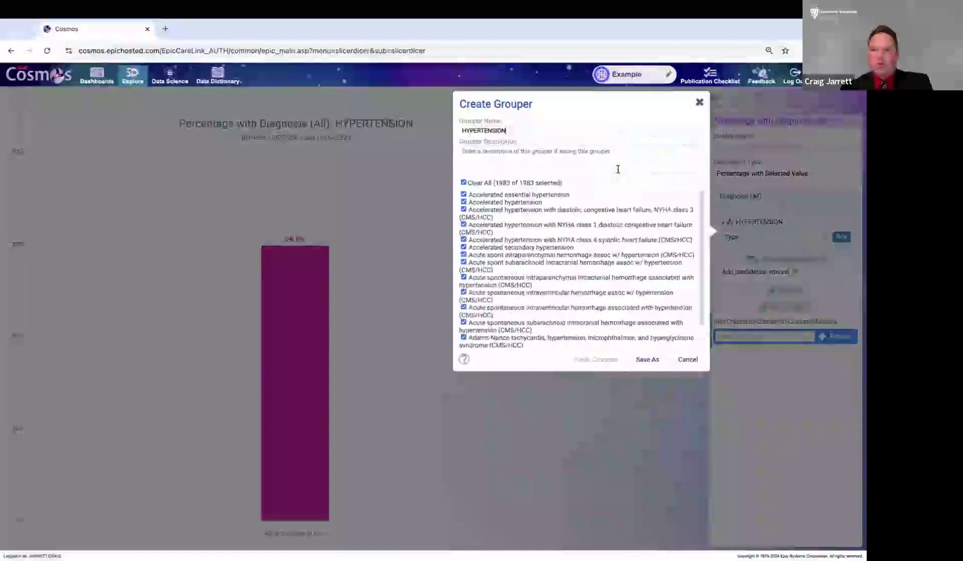
scroll(582, 301, down, 1)
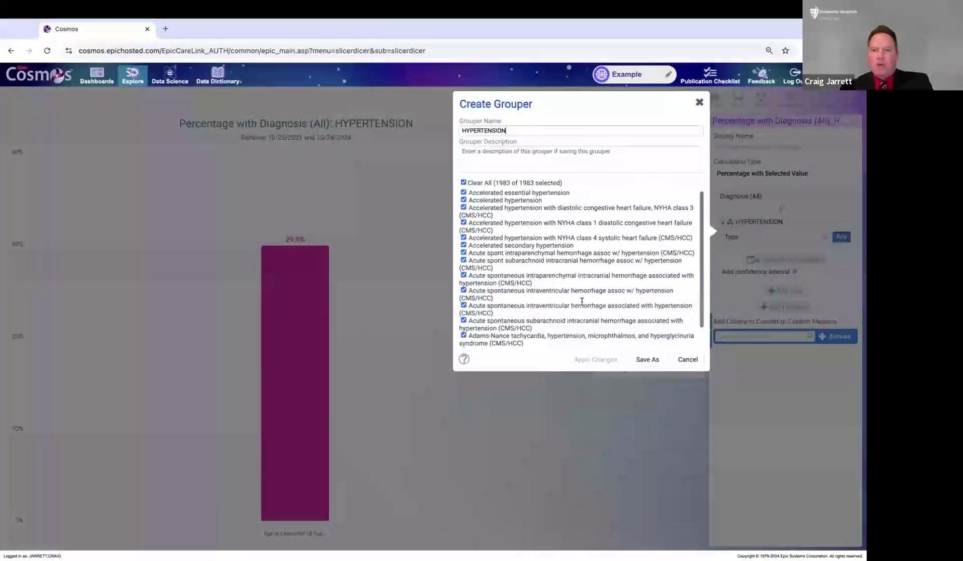
scroll(582, 301, down, 2)
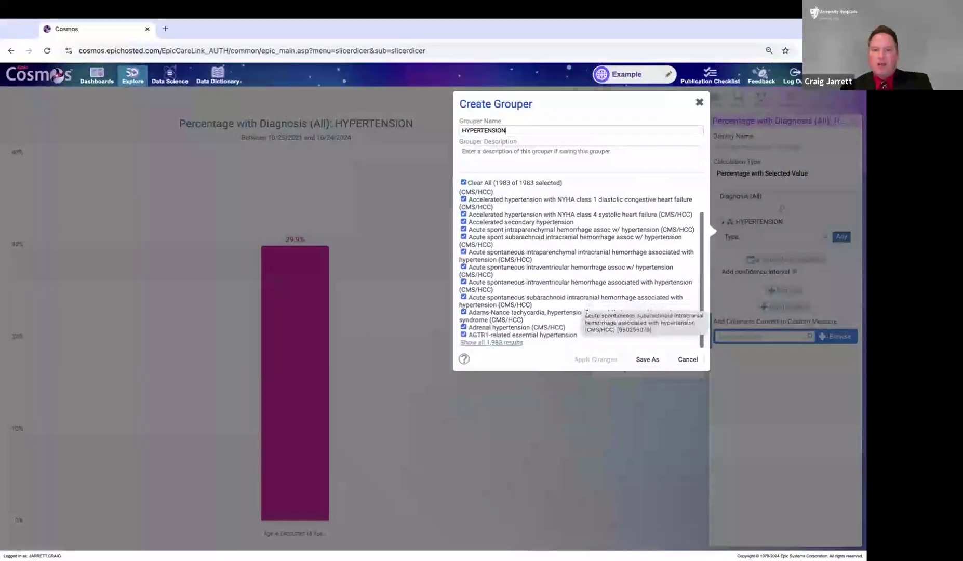
click(510, 343)
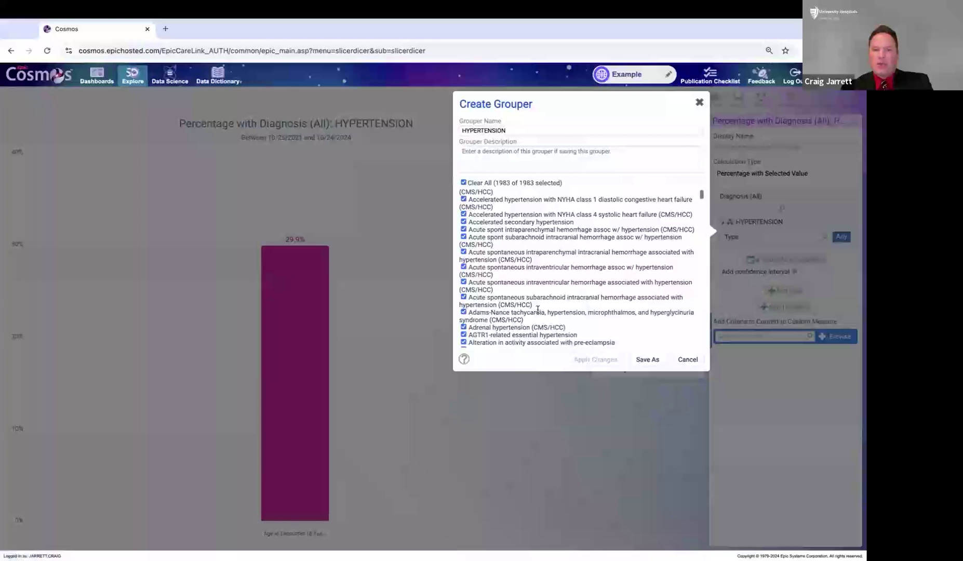
Scroll through the grouper's diagnosis list, then cancel without changing it.
scroll(538, 310, down, 6)
scroll(538, 310, down, 8)
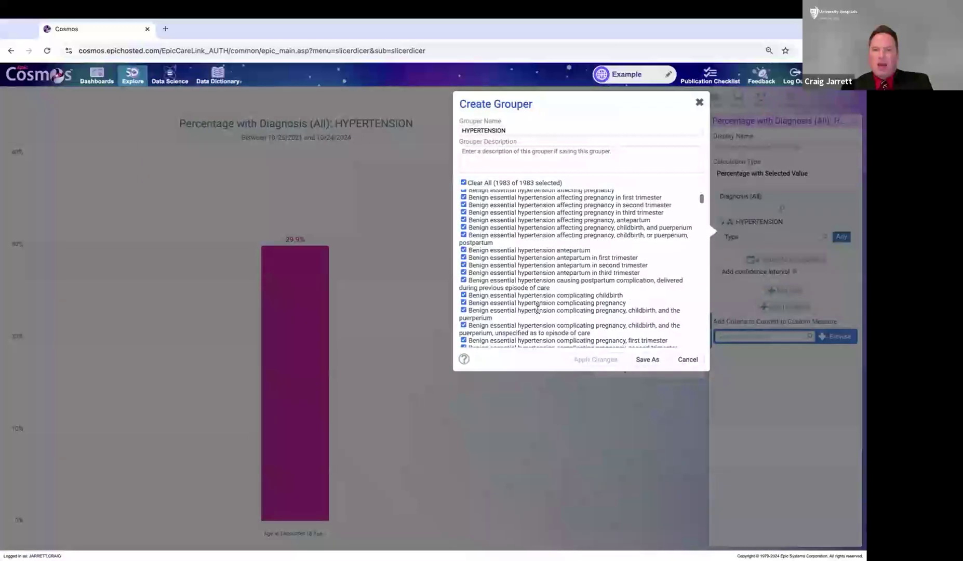
scroll(538, 310, down, 3)
scroll(538, 310, up, 5)
scroll(538, 310, up, 5)
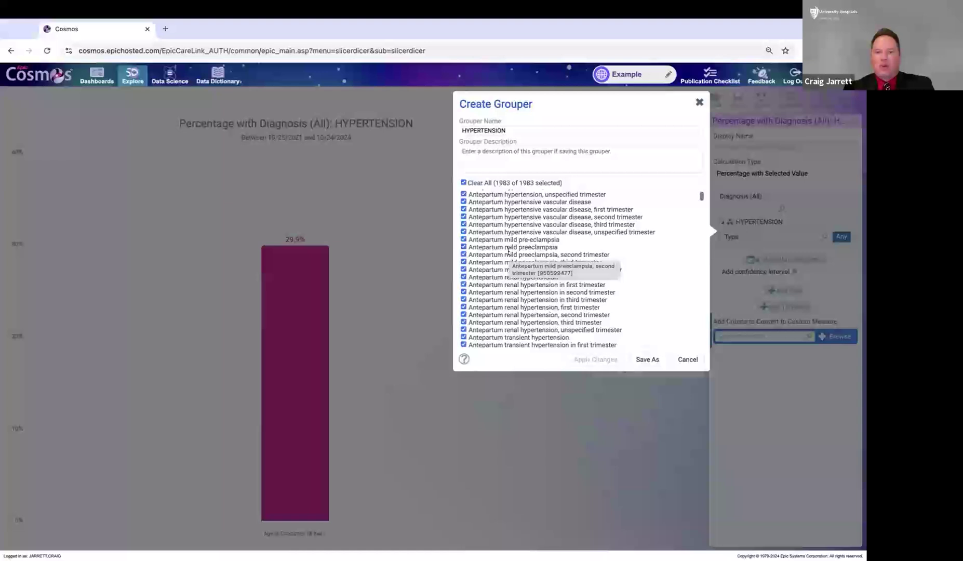
scroll(508, 251, down, 2)
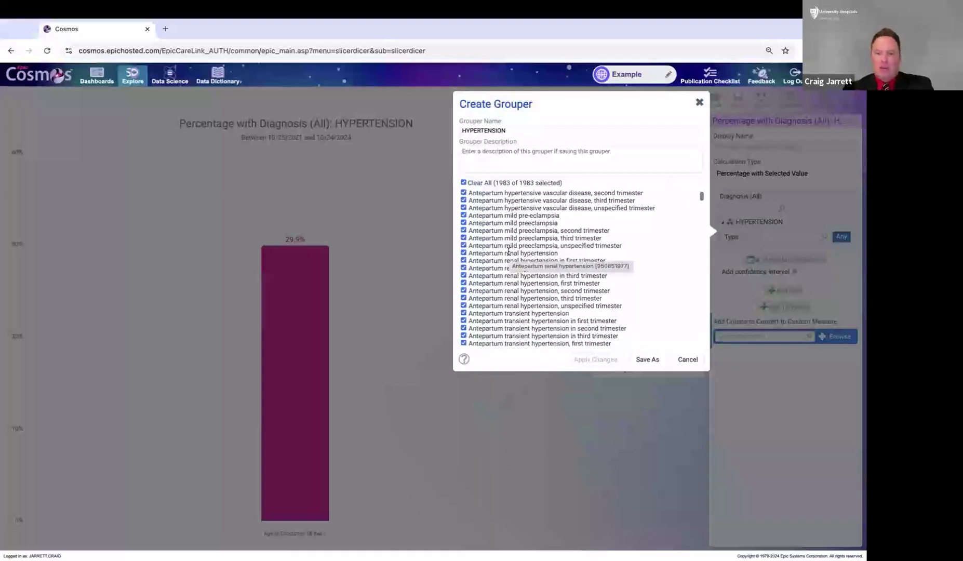
scroll(508, 252, down, 2)
scroll(508, 252, down, 1)
scroll(509, 252, down, 1)
scroll(509, 252, down, 1)
scroll(508, 251, down, 6)
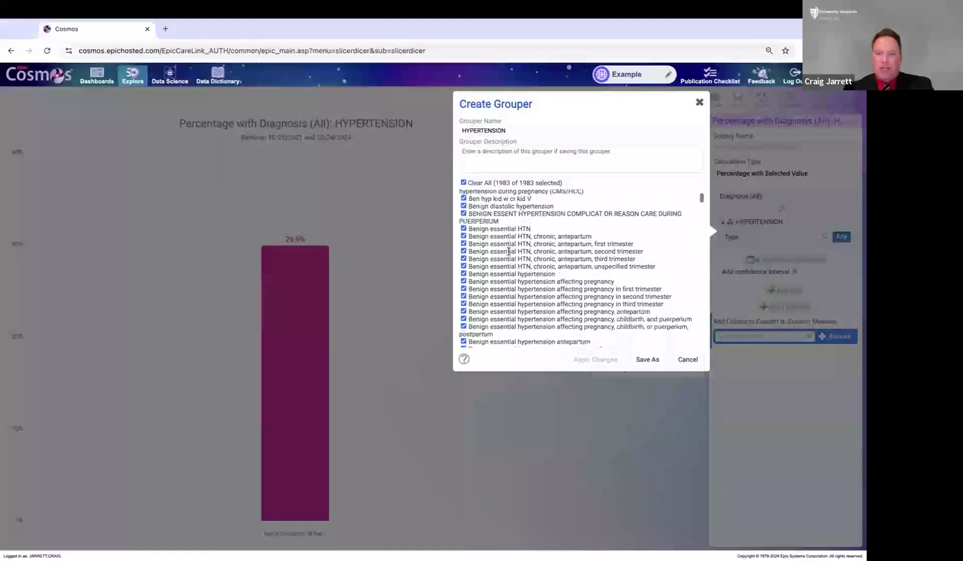
scroll(508, 252, down, 2)
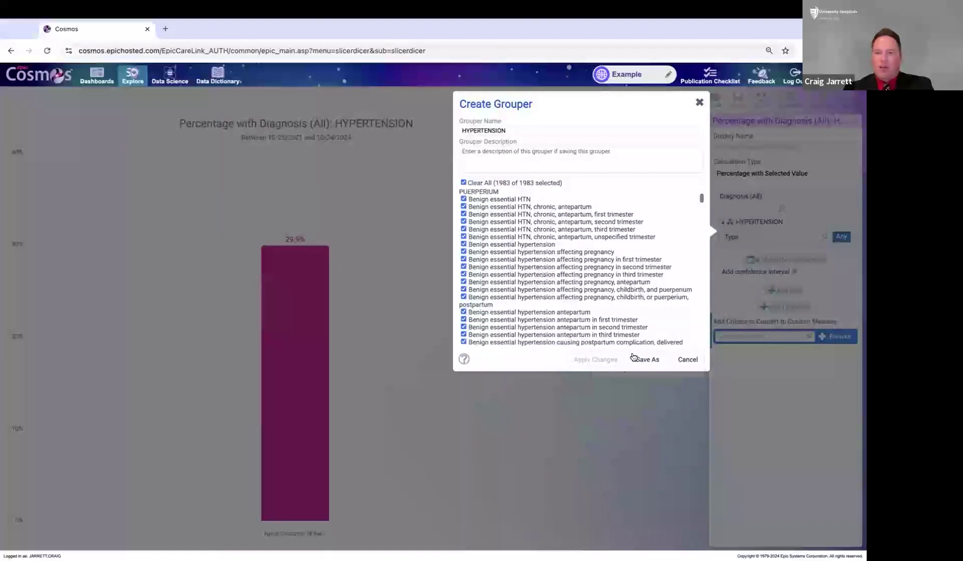
click(687, 359)
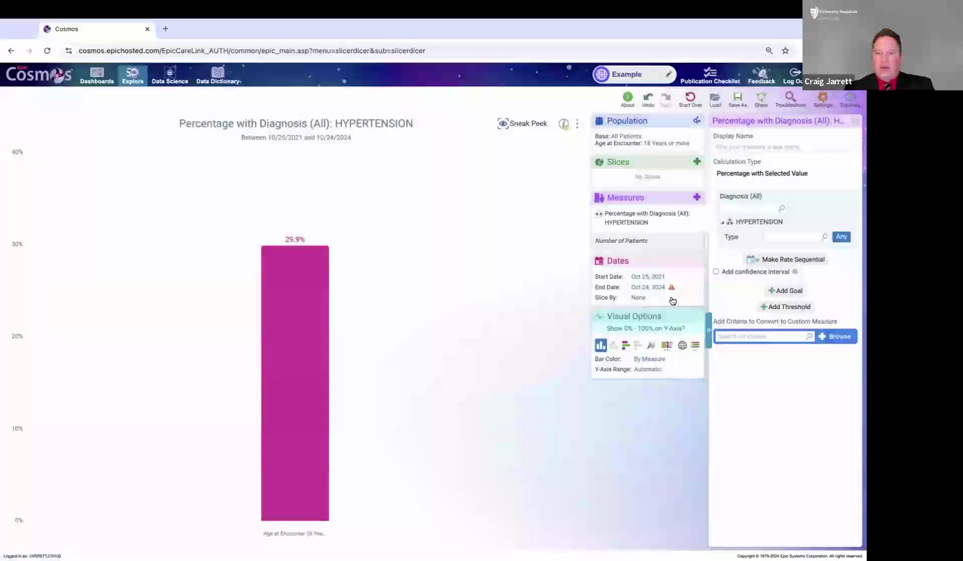
Set the date range to start 01/01/2017 and end 06/30/2024.
click(647, 279)
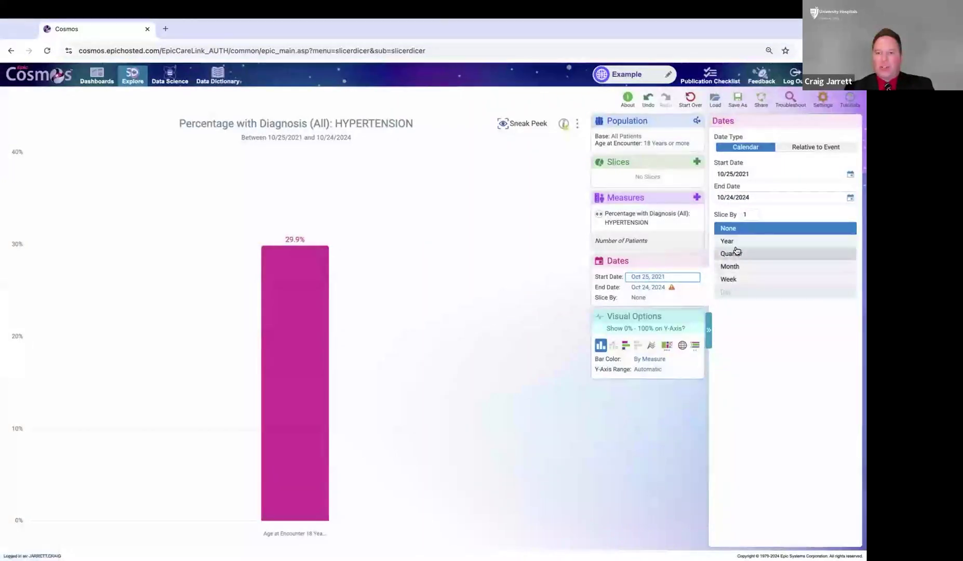
click(712, 174)
text(01/01)
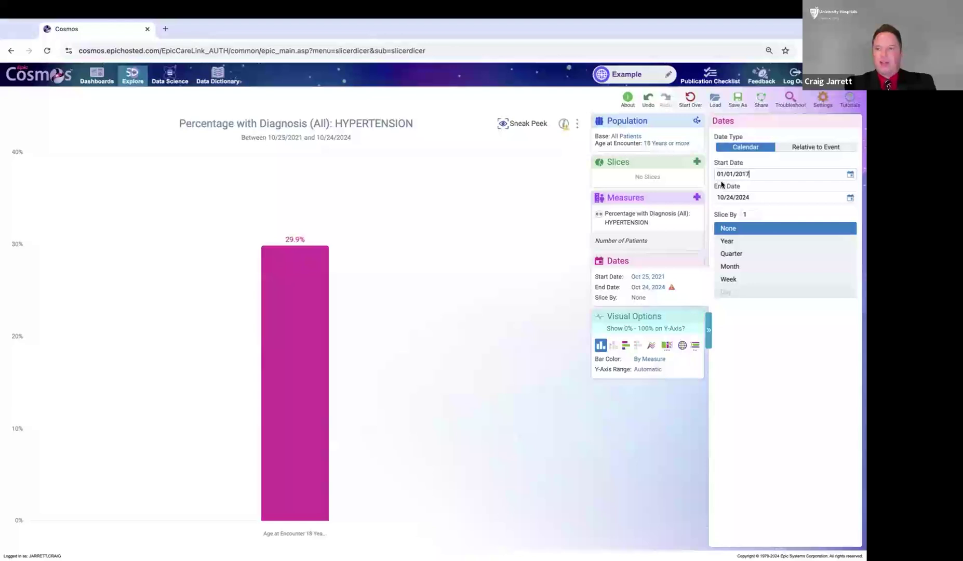
click(752, 198)
key(BackSpace)
key(BackSpace)
key(BackSpace)
key(BackSpace)
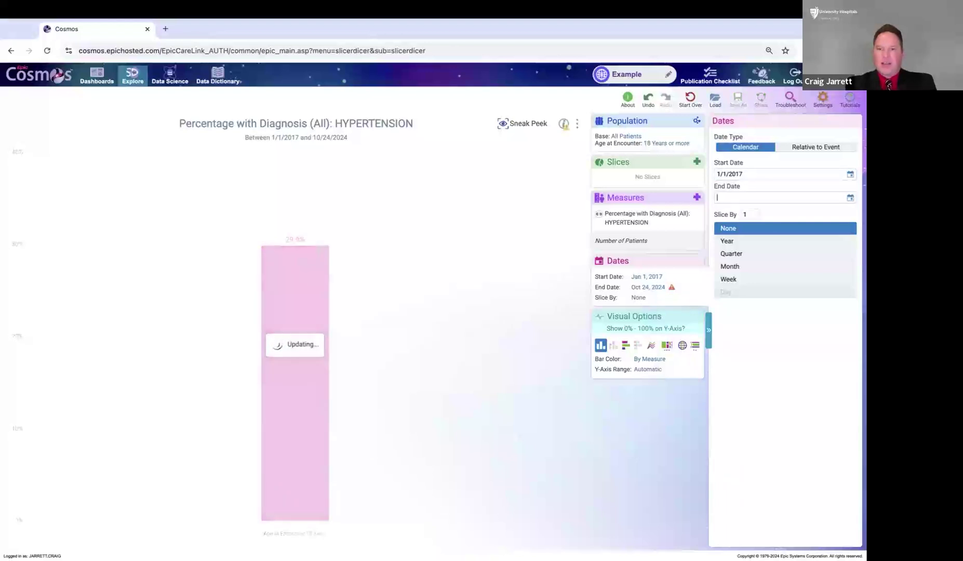
text(06)
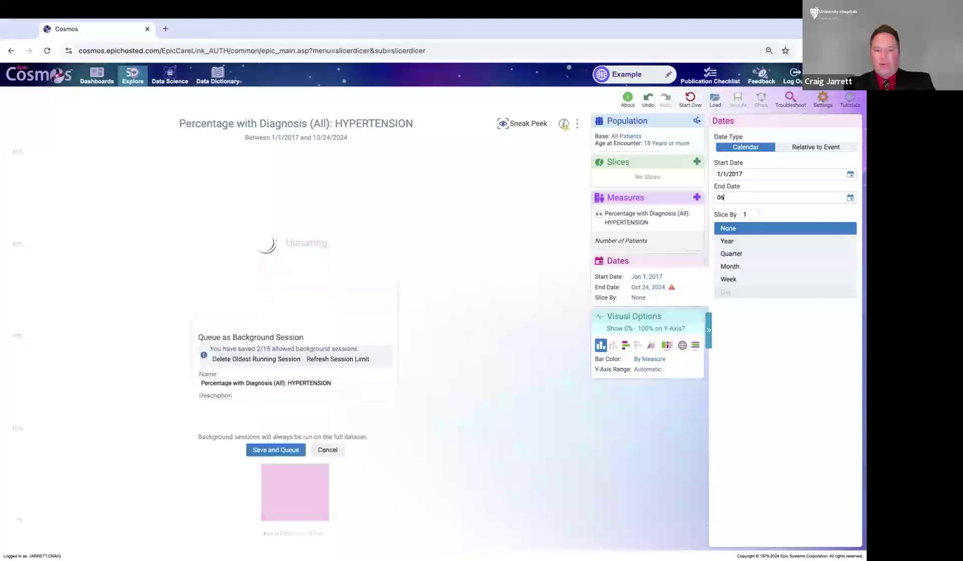
text(/30/2024)
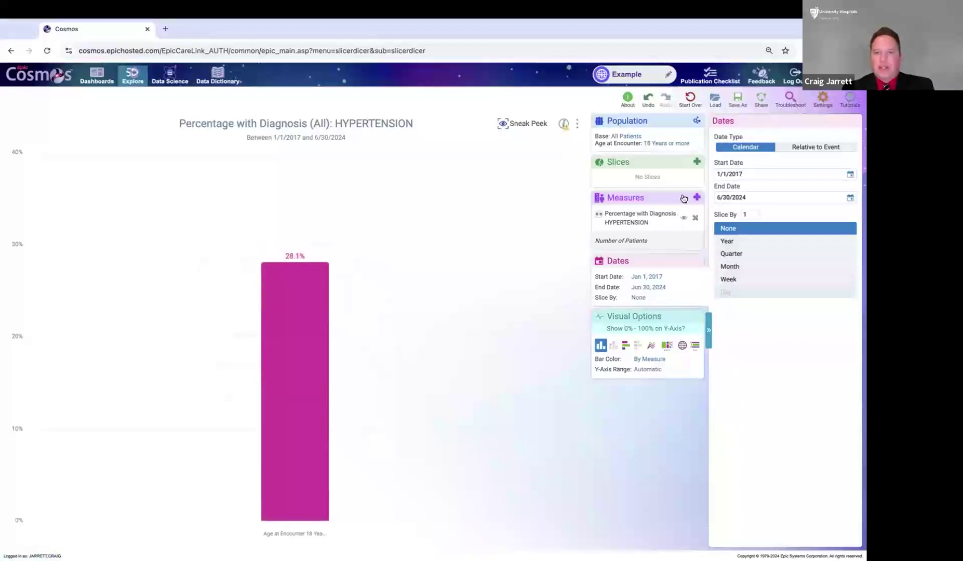
Slice by Patient Race with all six races selected, removing the None of the above bar.
click(696, 162)
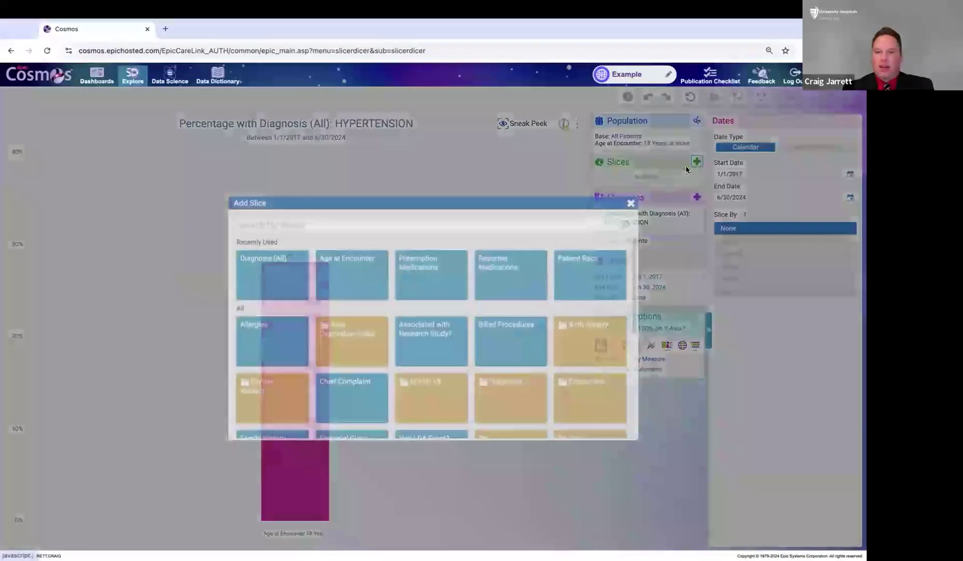
text(race)
click(295, 236)
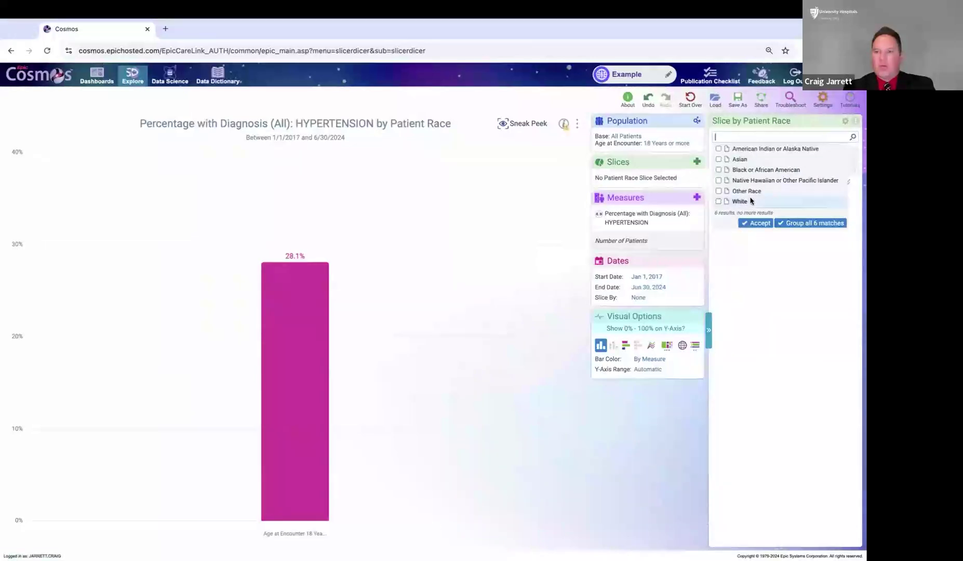
click(719, 159)
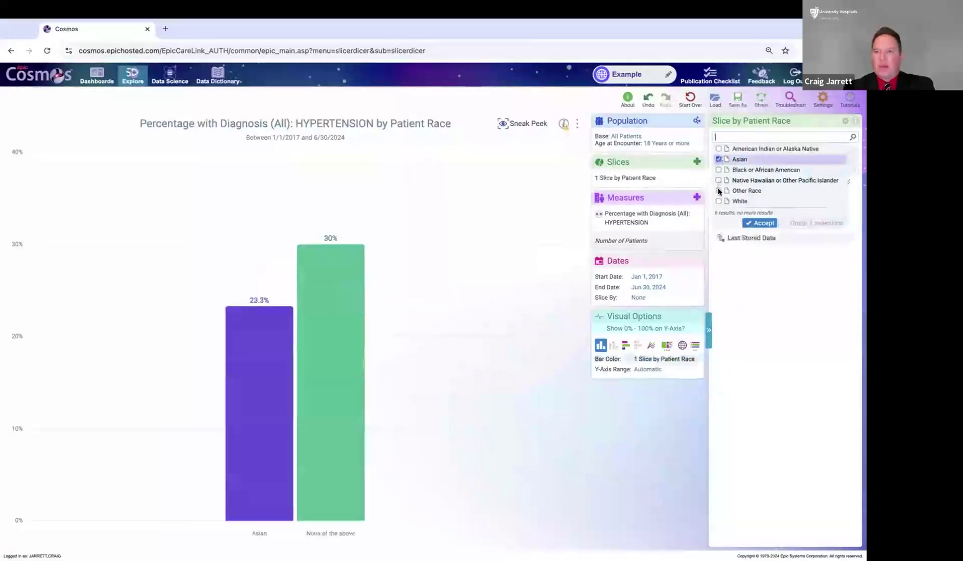
click(719, 191)
click(719, 180)
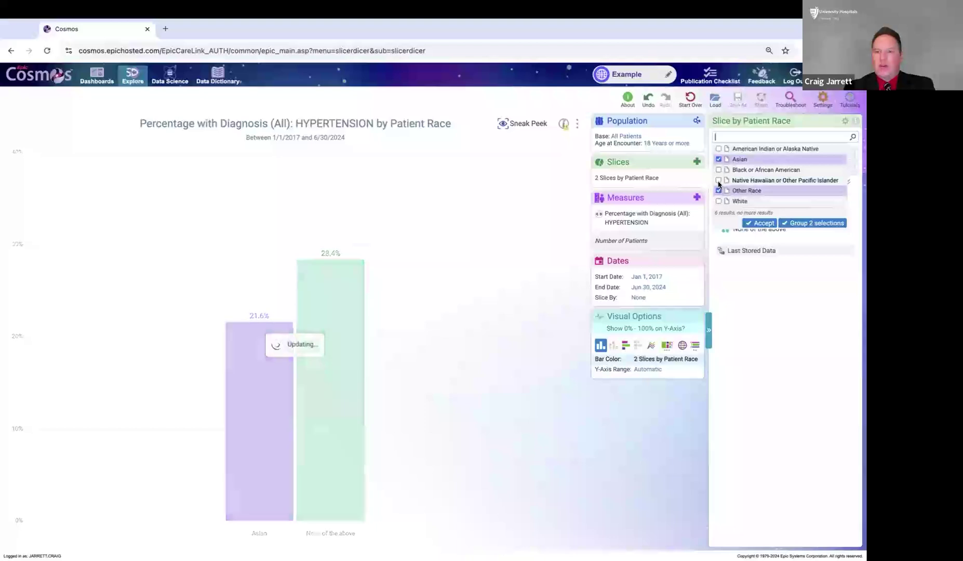
click(719, 149)
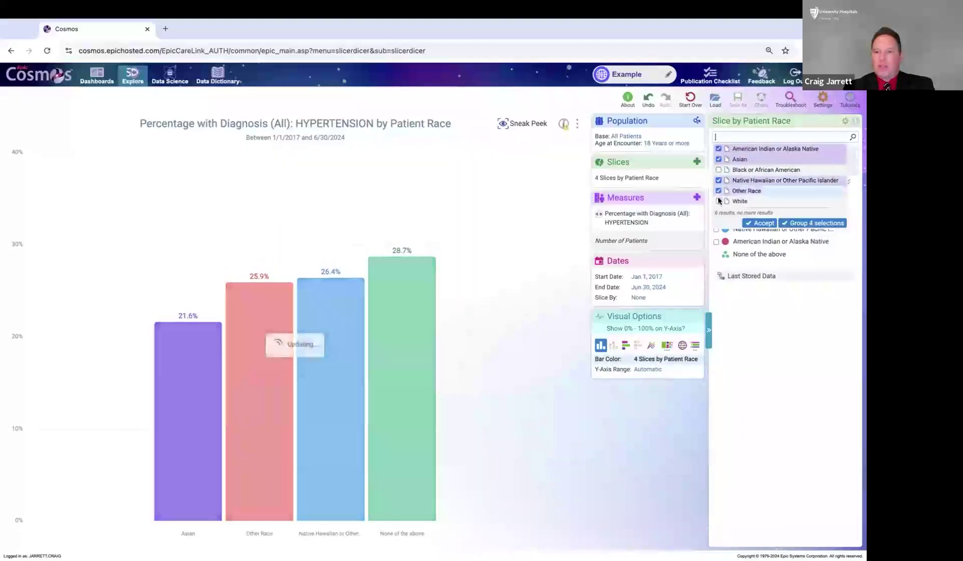
click(719, 201)
click(719, 170)
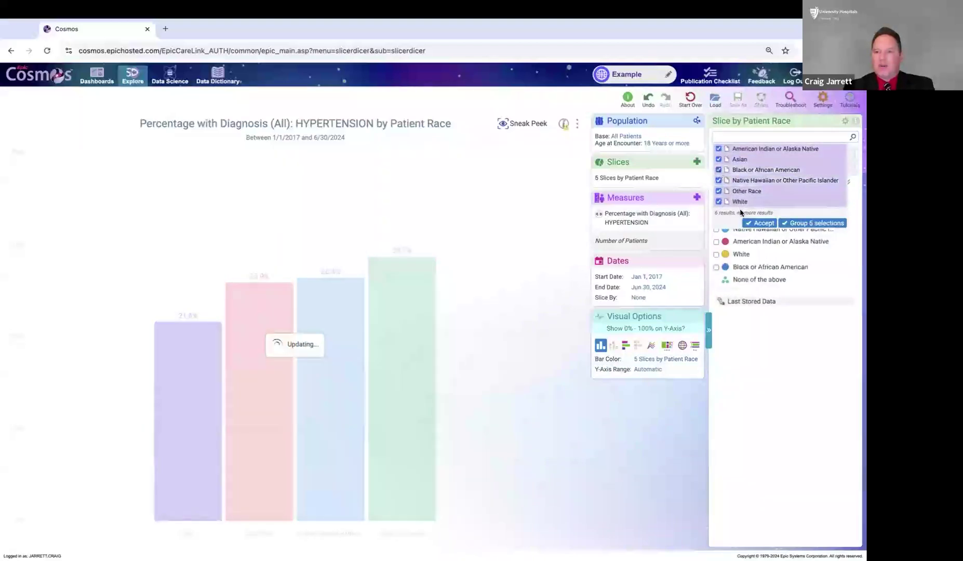
click(748, 225)
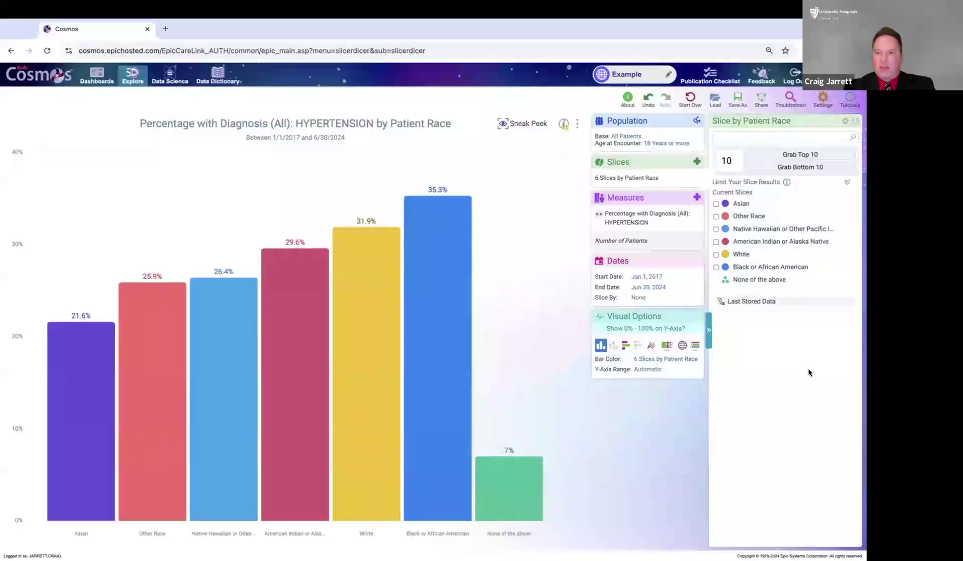
click(852, 279)
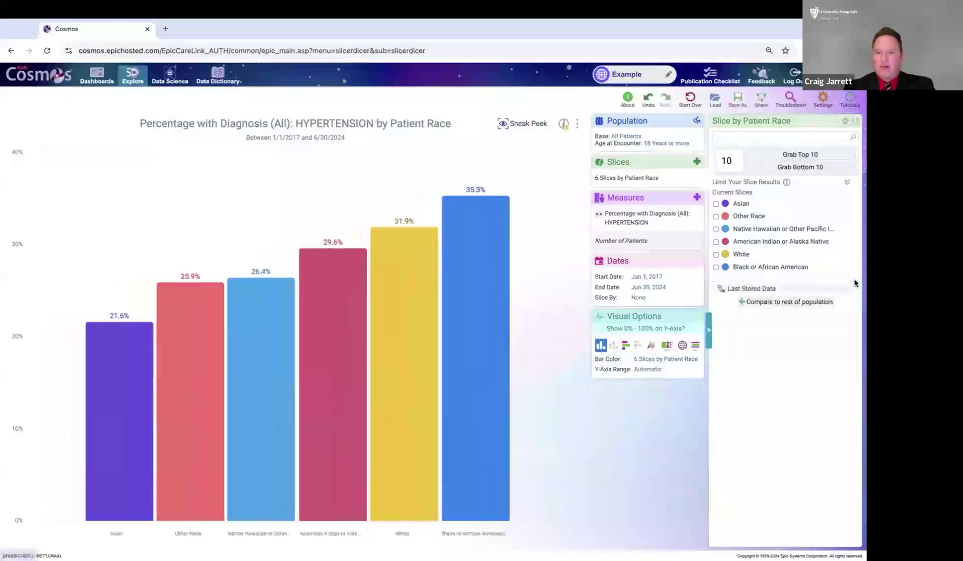
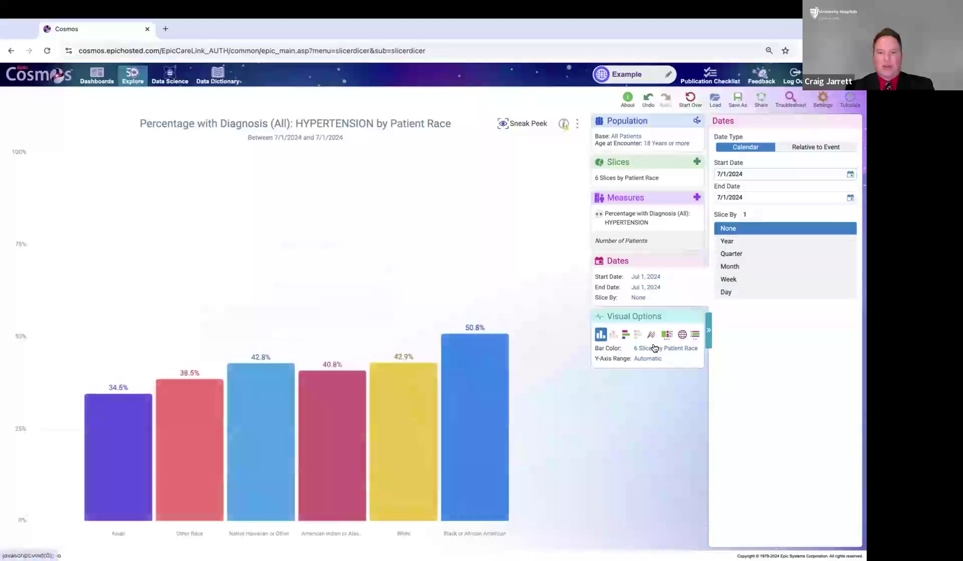
Show the results as a line chart starting 07/01/2017, with Slice By set to None.
click(651, 335)
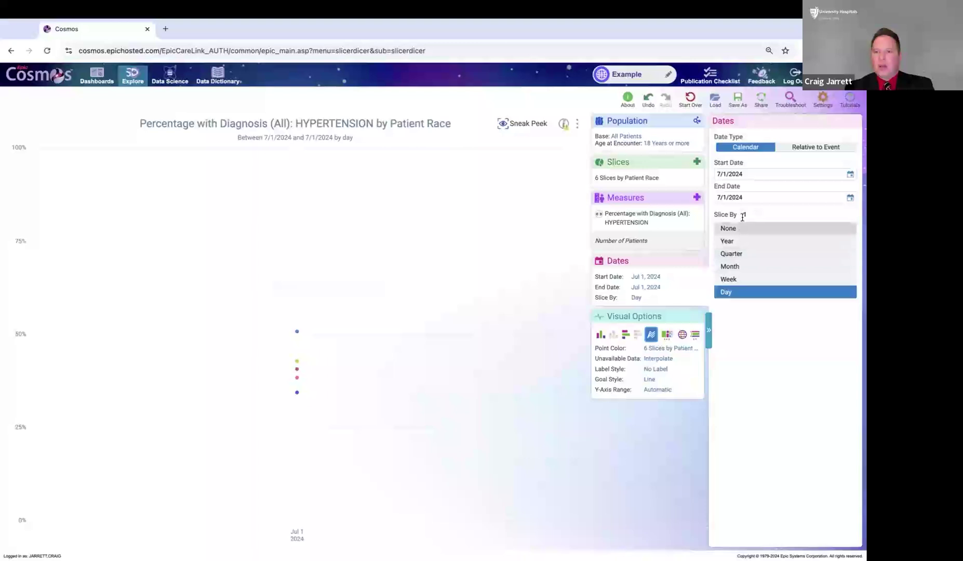
double_click(738, 174)
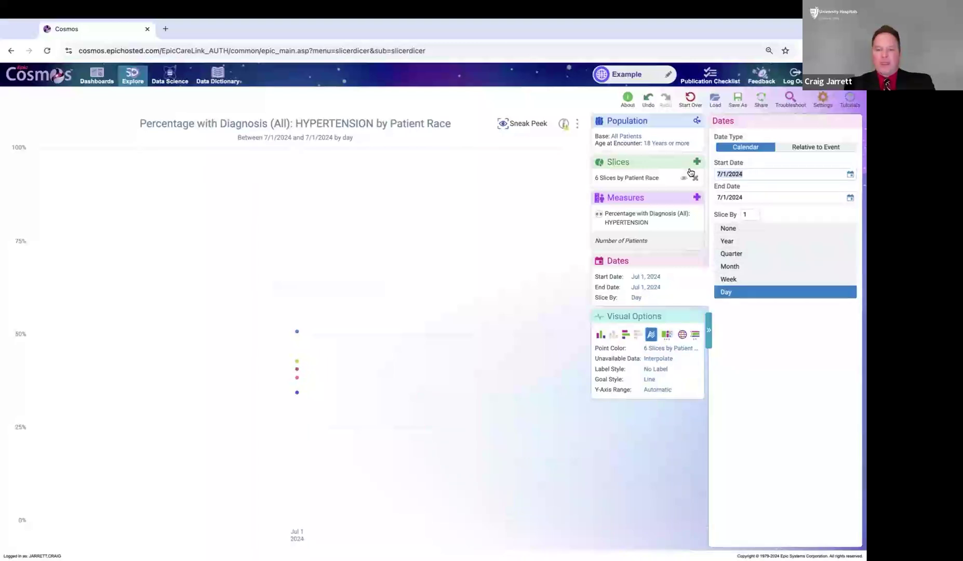
key(ctrl+a)
text(07/)
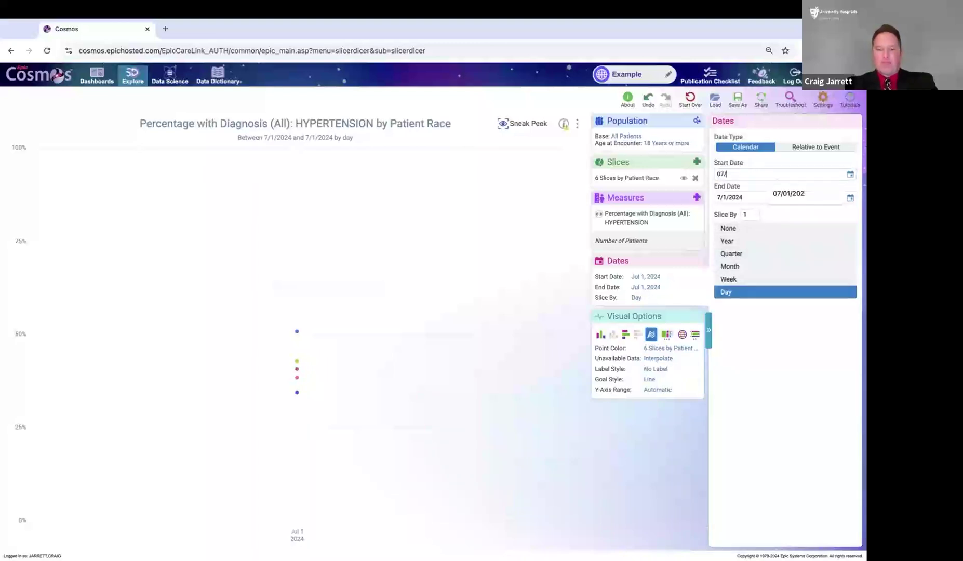
text(01/2017)
click(736, 326)
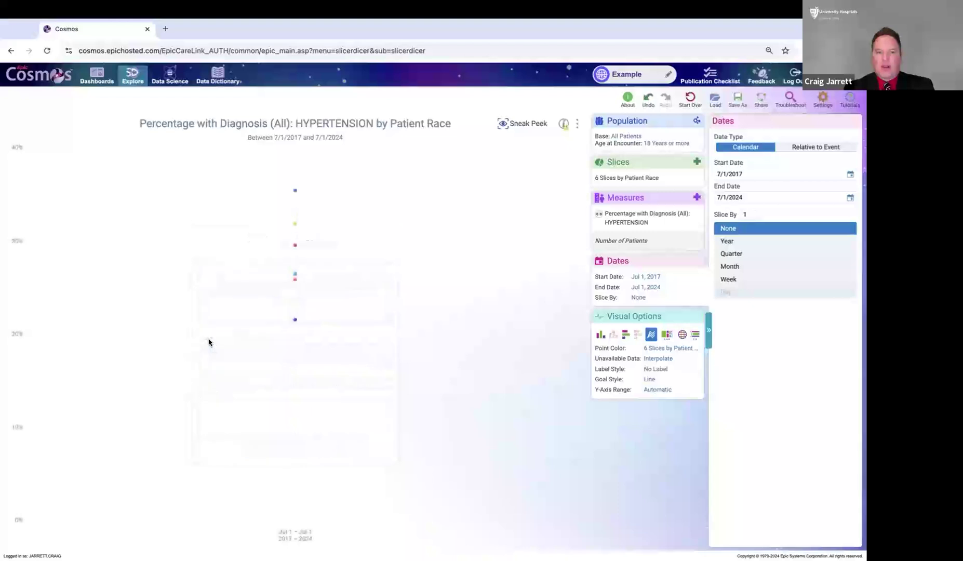
Switch back to bars and open the Population's Age at Encounter 18+ criterion for editing.
click(602, 338)
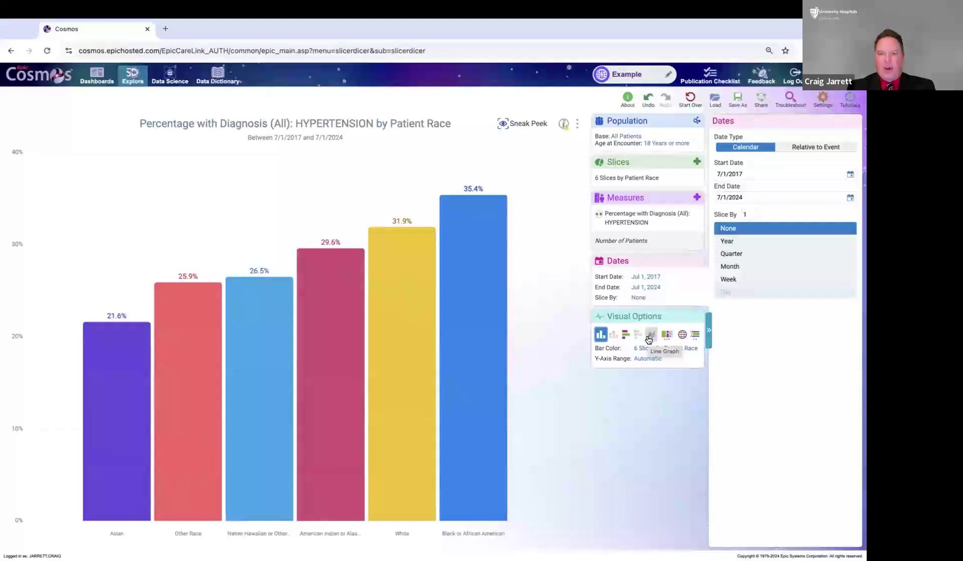
click(651, 123)
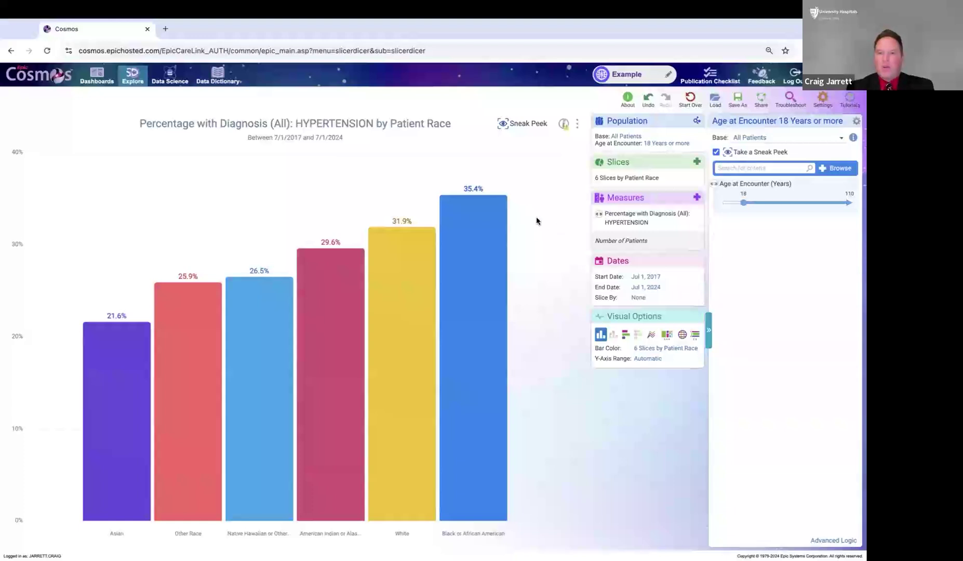
After checking the research-questions slide, hide the Percentage with Diagnosis measure from the graph.
key(alt+Tab)
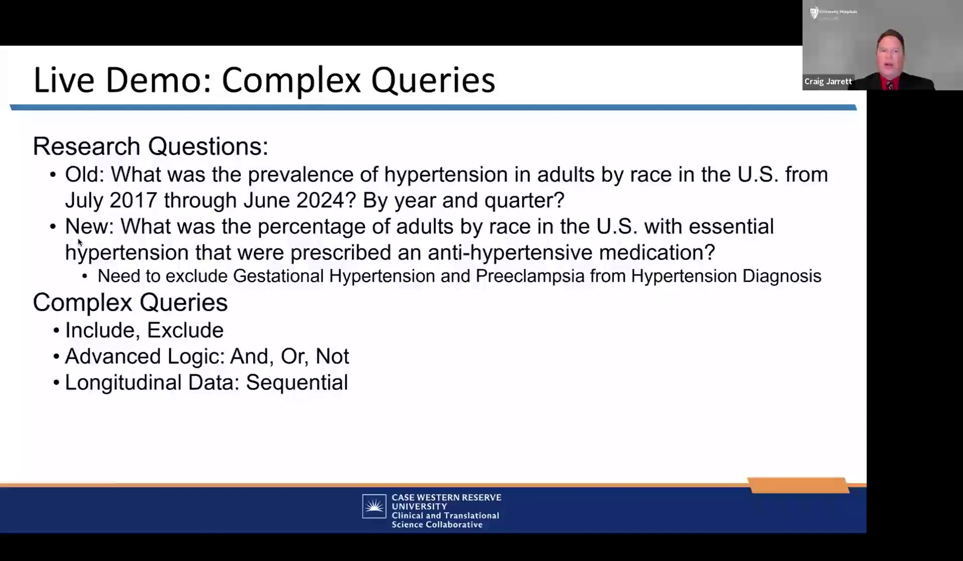
key(ctrl+super+Right)
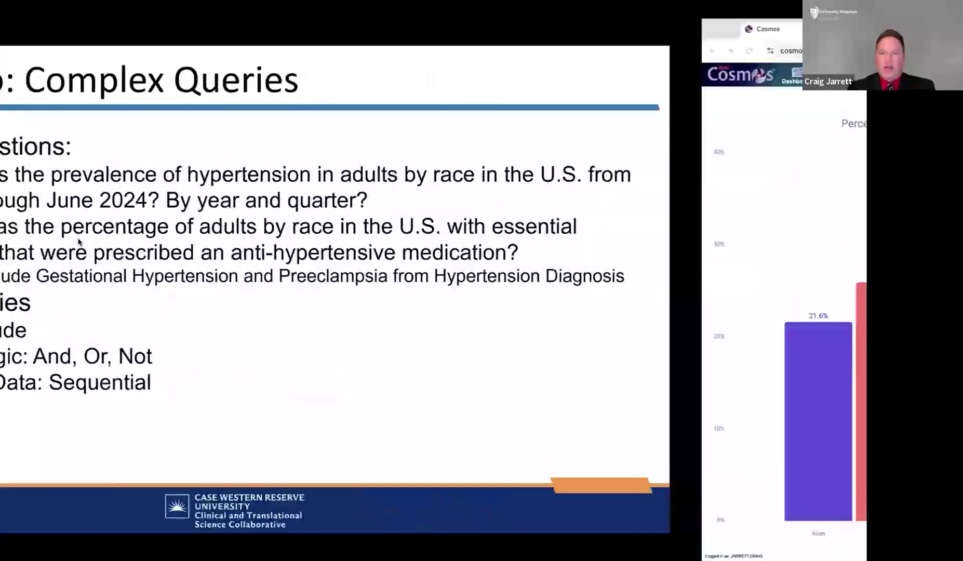
mouse_move(680, 243)
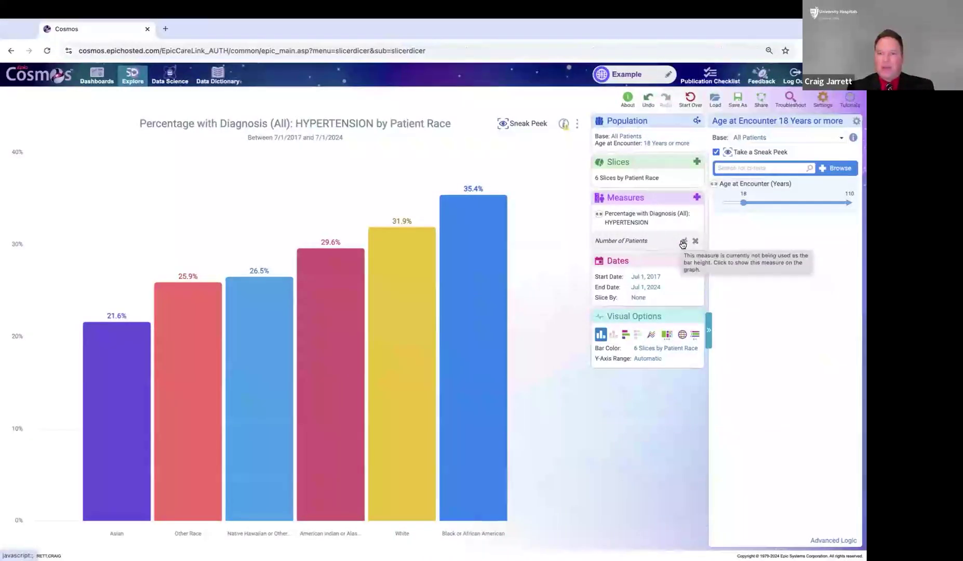
mouse_move(685, 222)
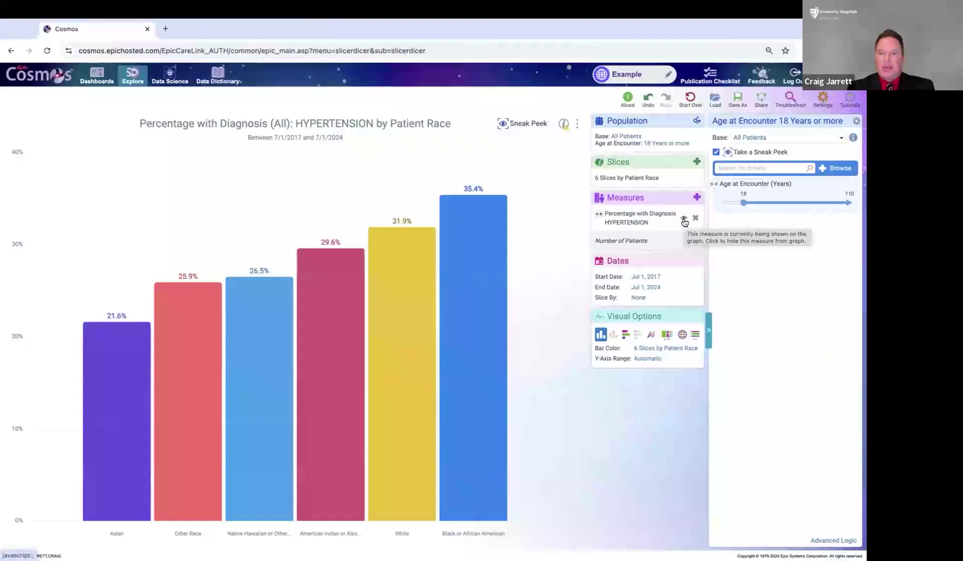
click(684, 222)
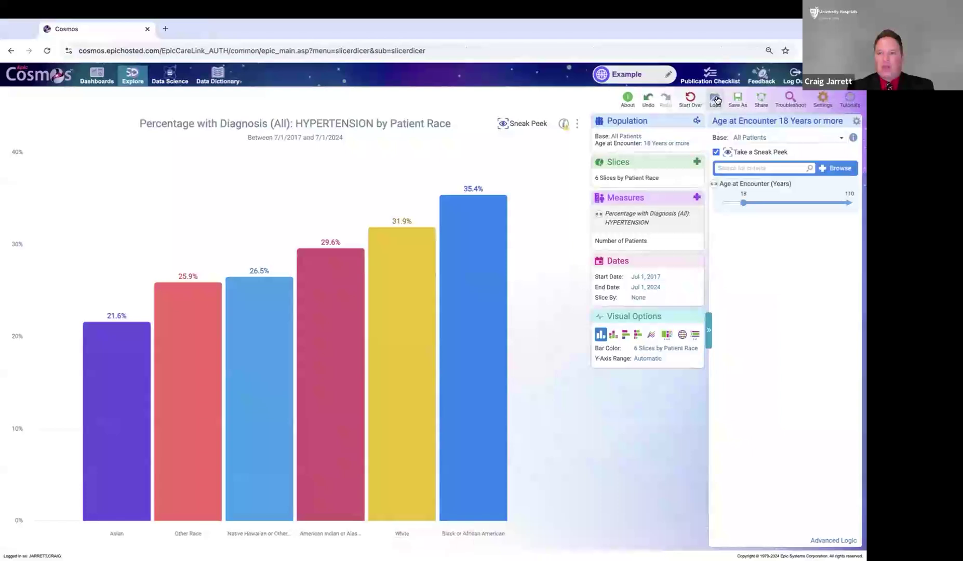
Start over with the Patients model and add an Age at Encounter criterion of 18 or older.
click(689, 101)
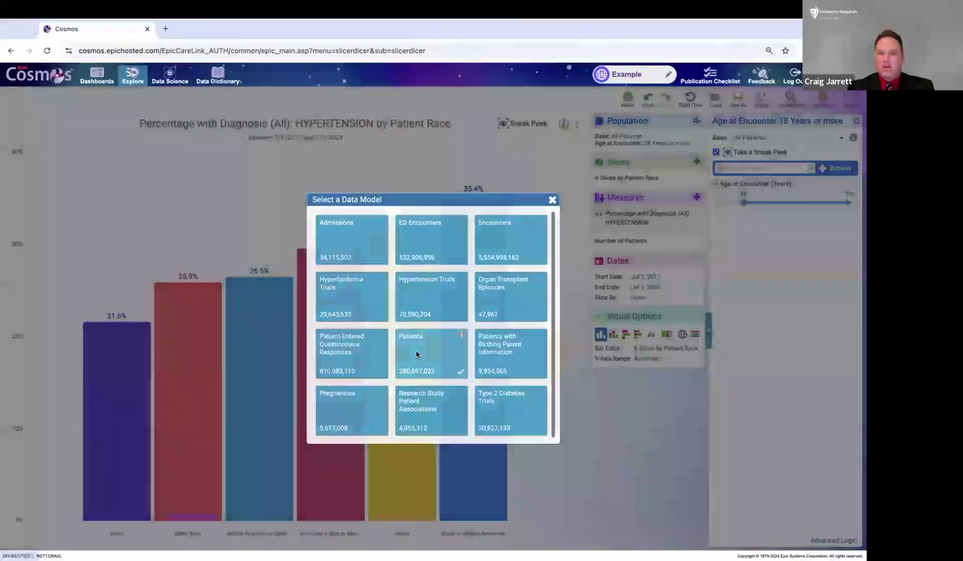
click(416, 354)
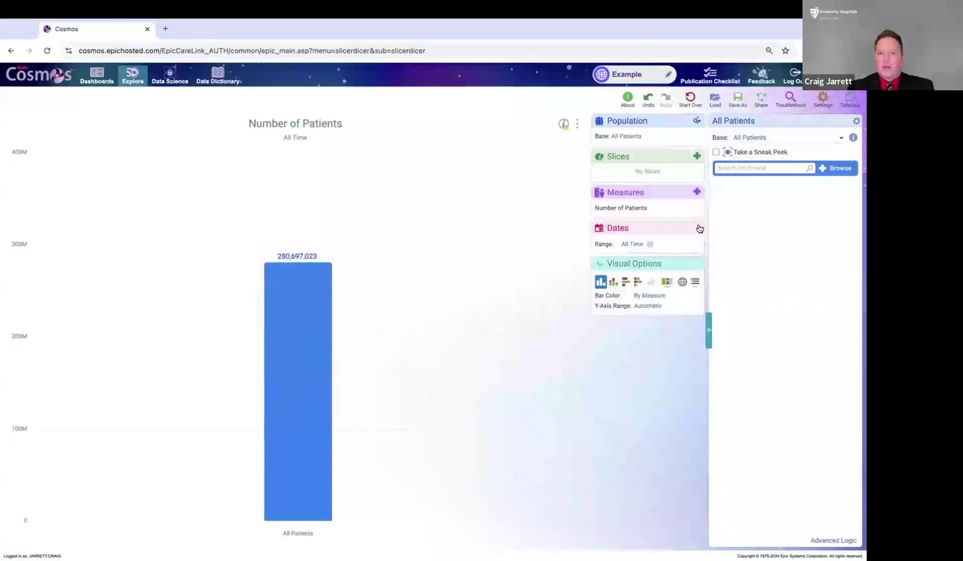
click(760, 170)
text(age)
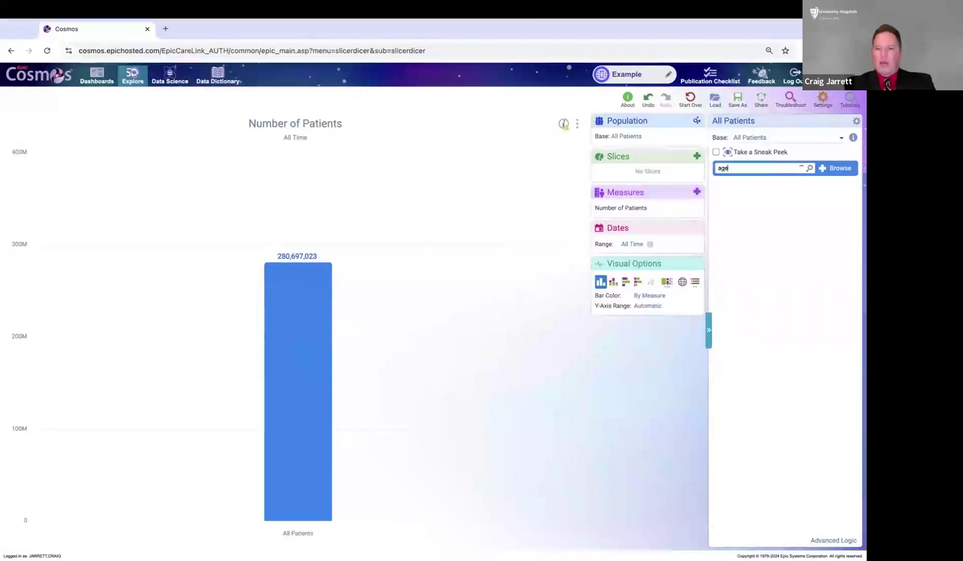
click(831, 173)
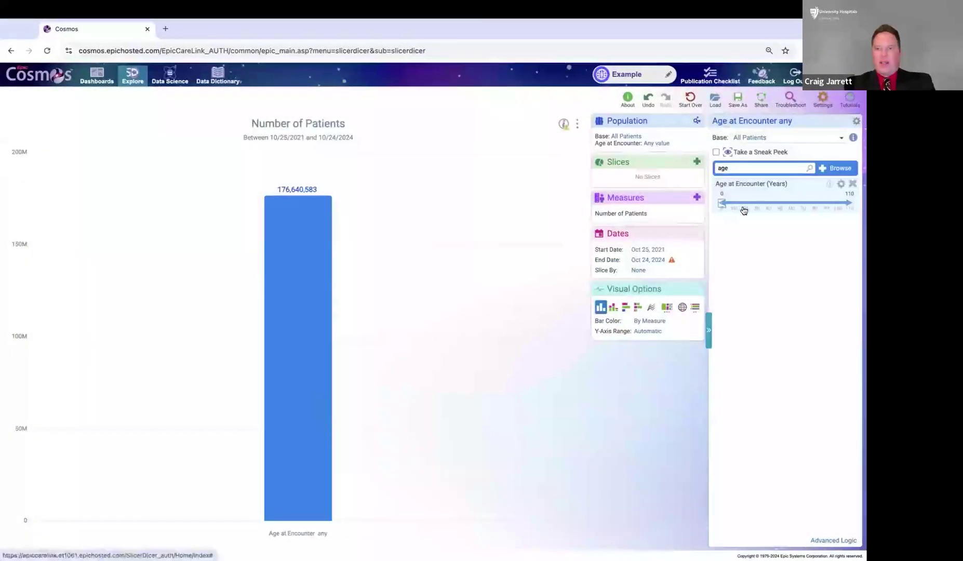
click(744, 210)
drag(744, 210, 742, 210)
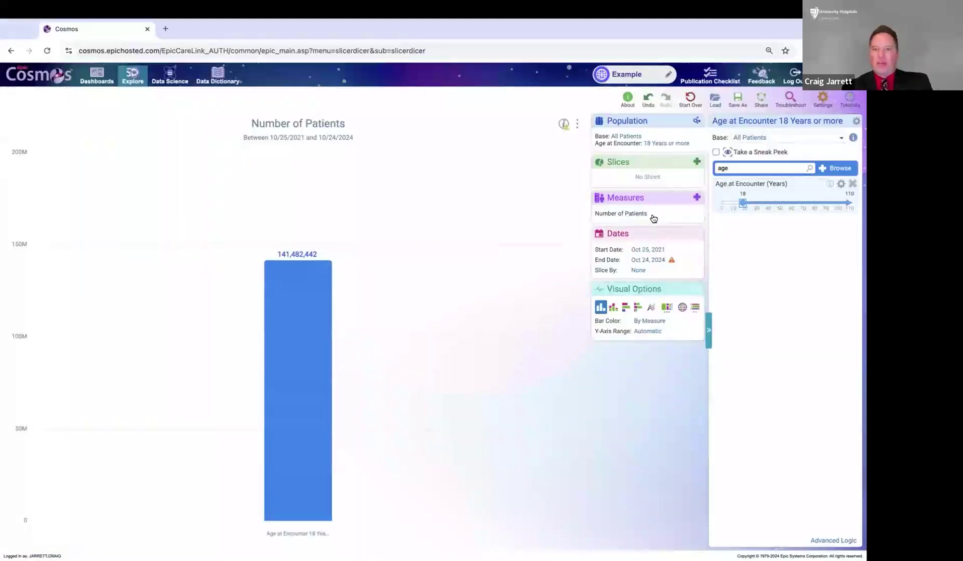
Set the query dates to 07/01/2017 through 06/30/2024, then glance at the research-questions slide.
click(647, 250)
key(ctrl+a)
text(07)
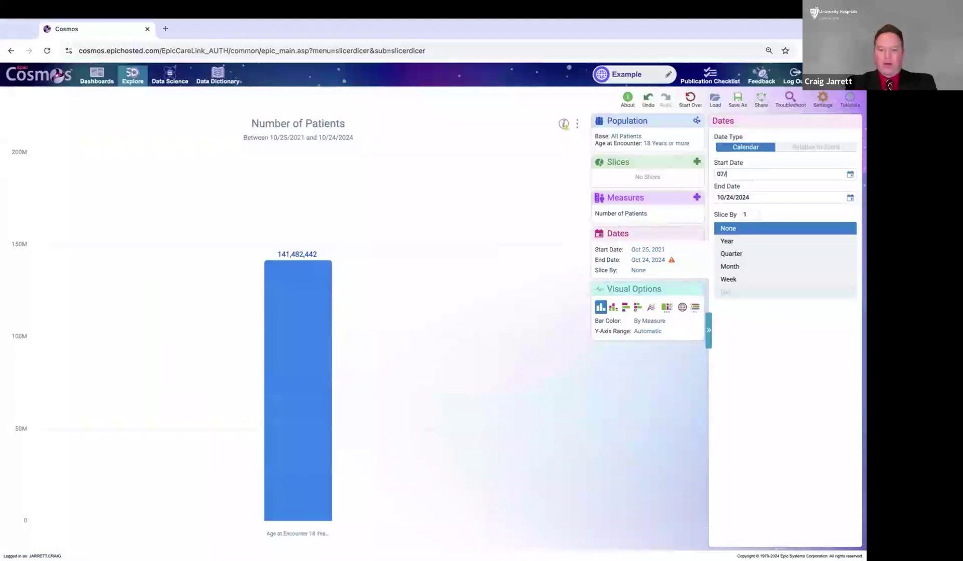
text(/01/2017)
click(750, 198)
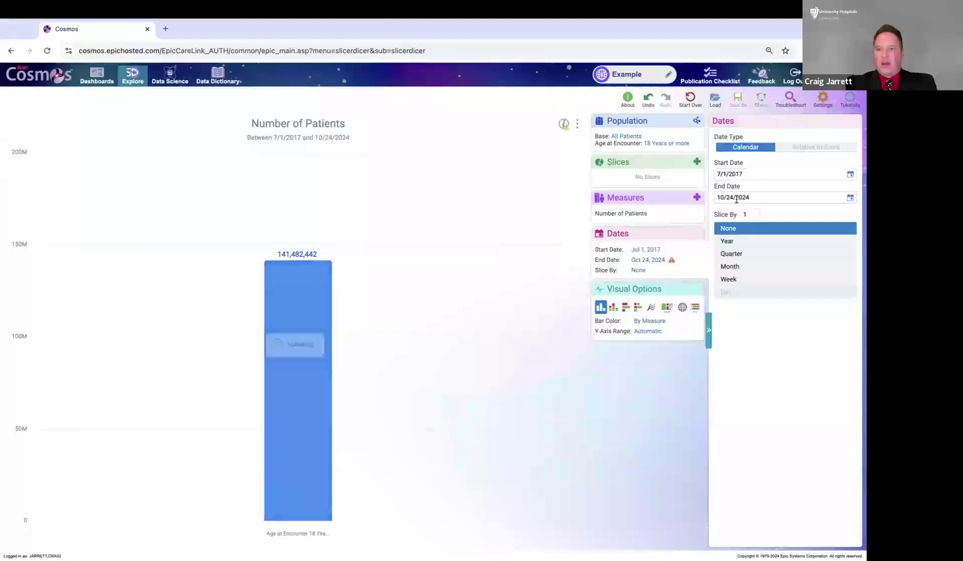
drag(750, 198, 696, 198)
text(06/)
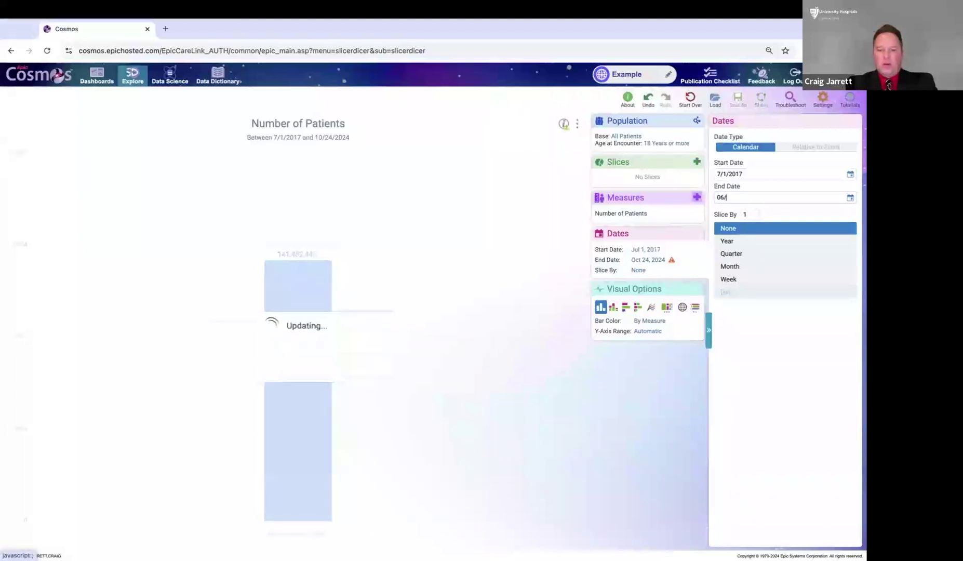
text(30/2024)
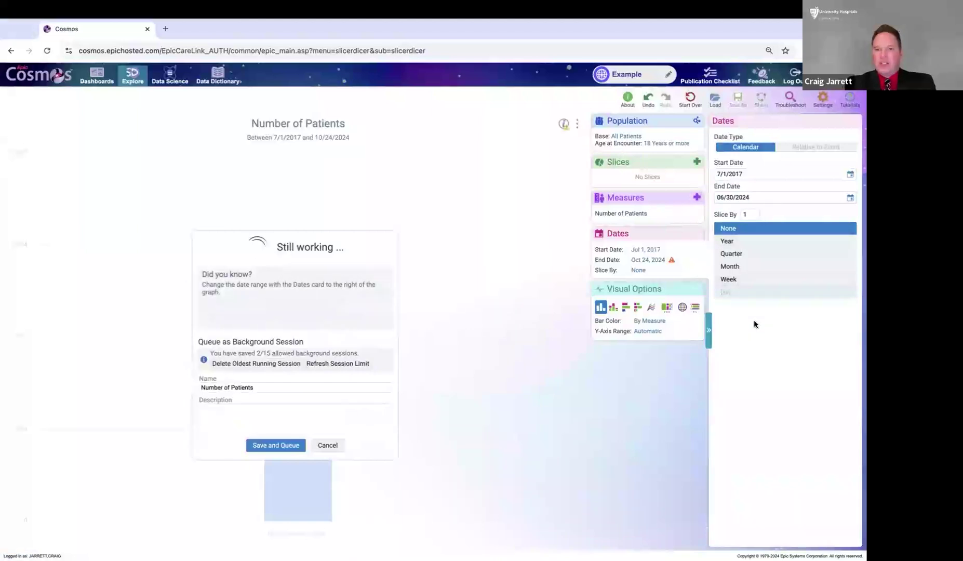
click(754, 320)
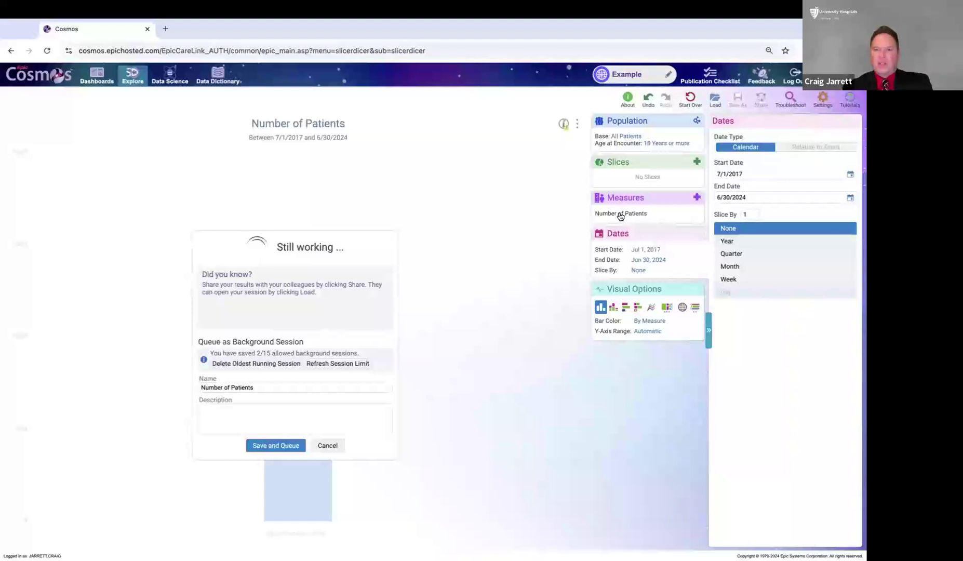
key(alt+Tab)
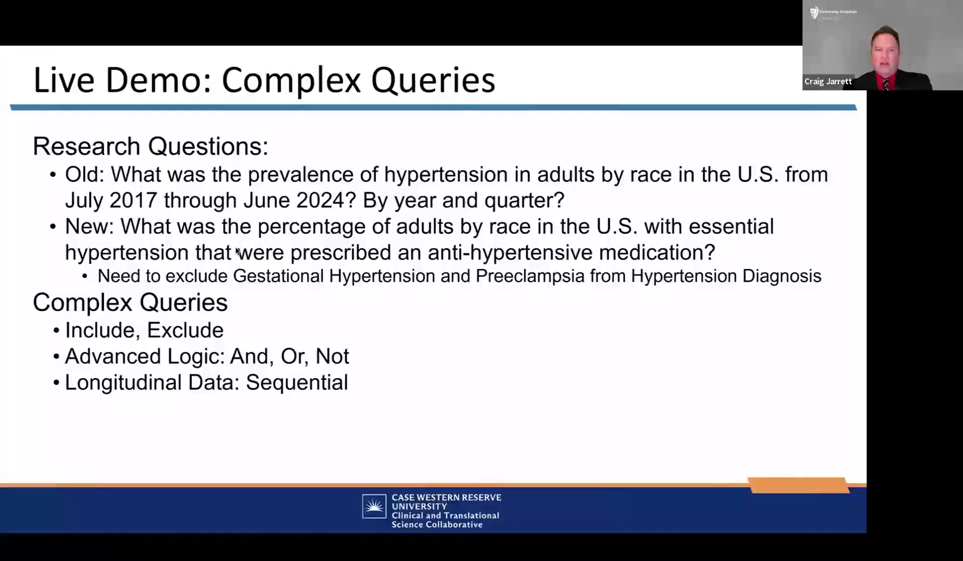
key(alt+Tab)
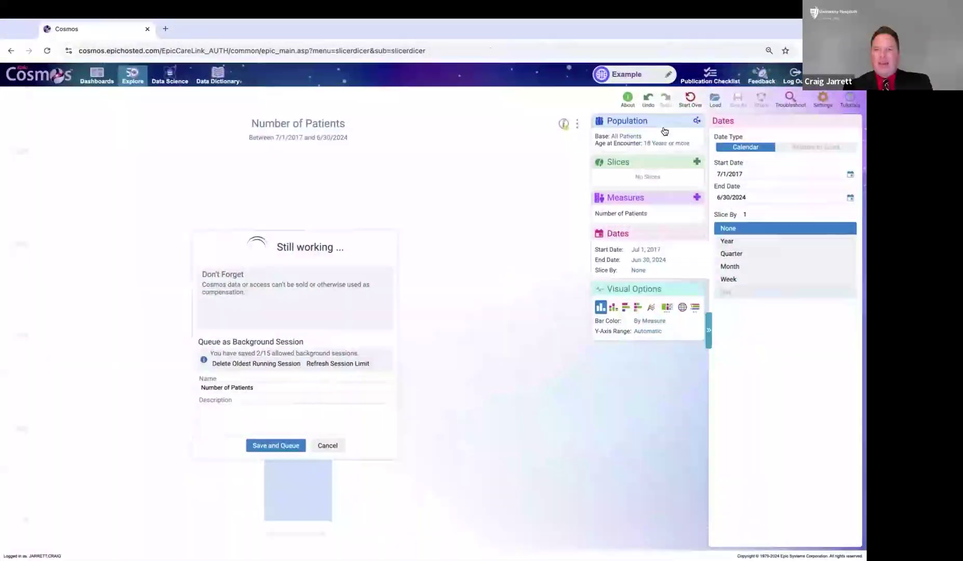
Add a Diagnosis (All) criterion for HYPERTENSION to the adult population and enable Take a Sneak Peek.
click(664, 124)
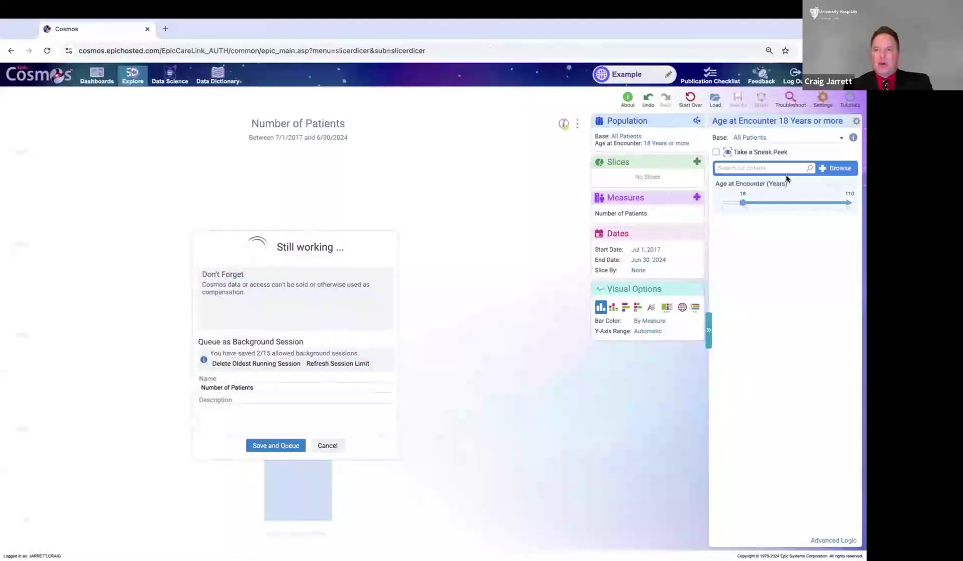
click(816, 174)
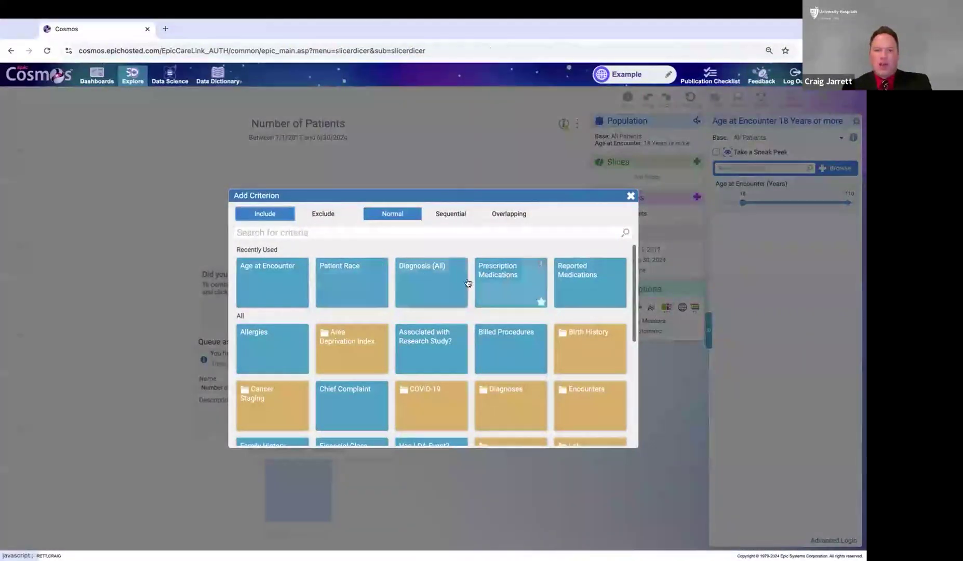
click(425, 285)
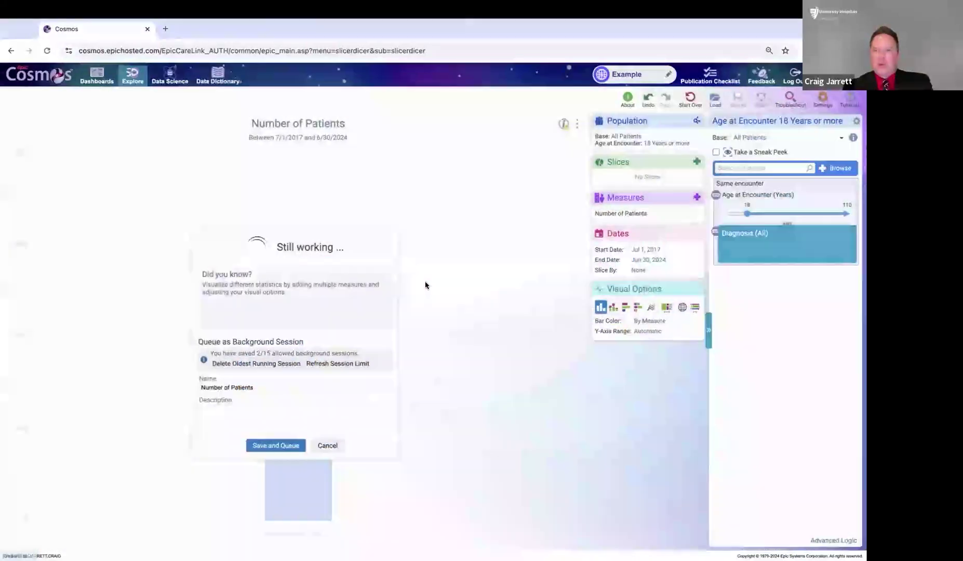
text(hyperts)
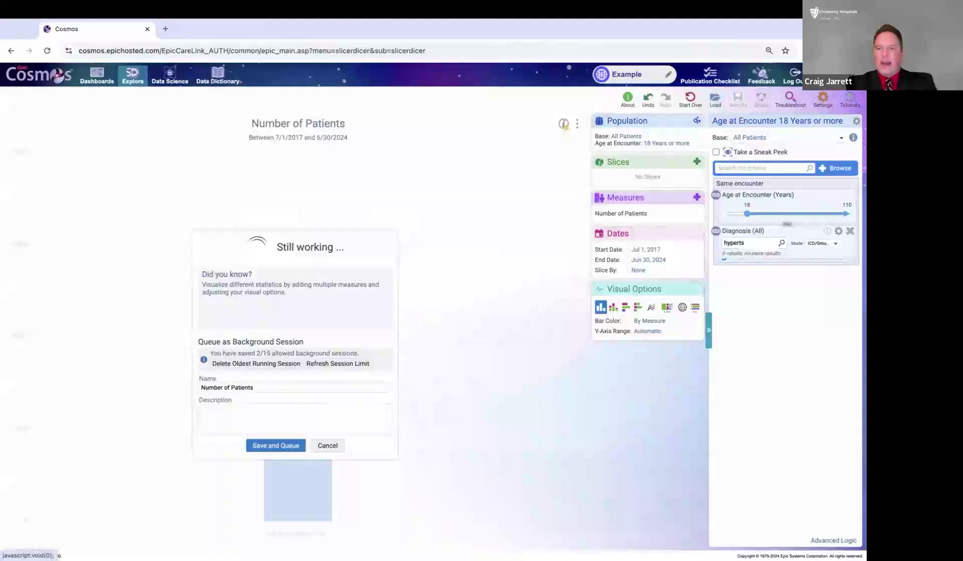
key(BackSpace)
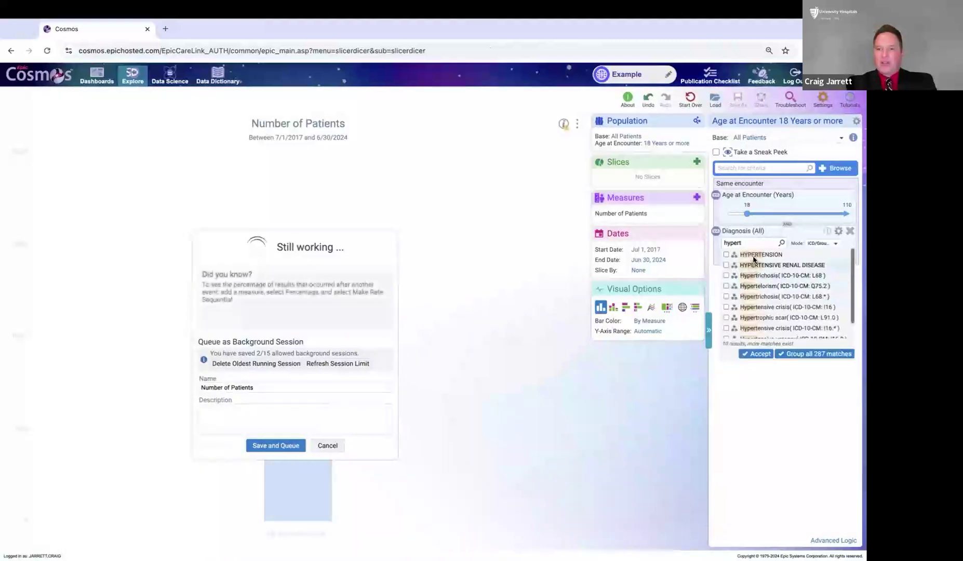
click(754, 255)
click(765, 353)
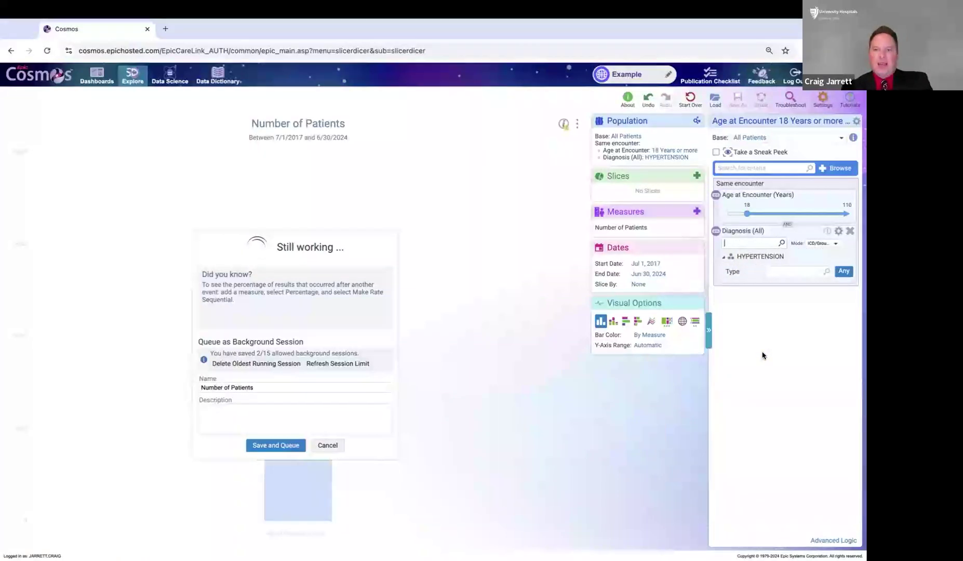
click(715, 151)
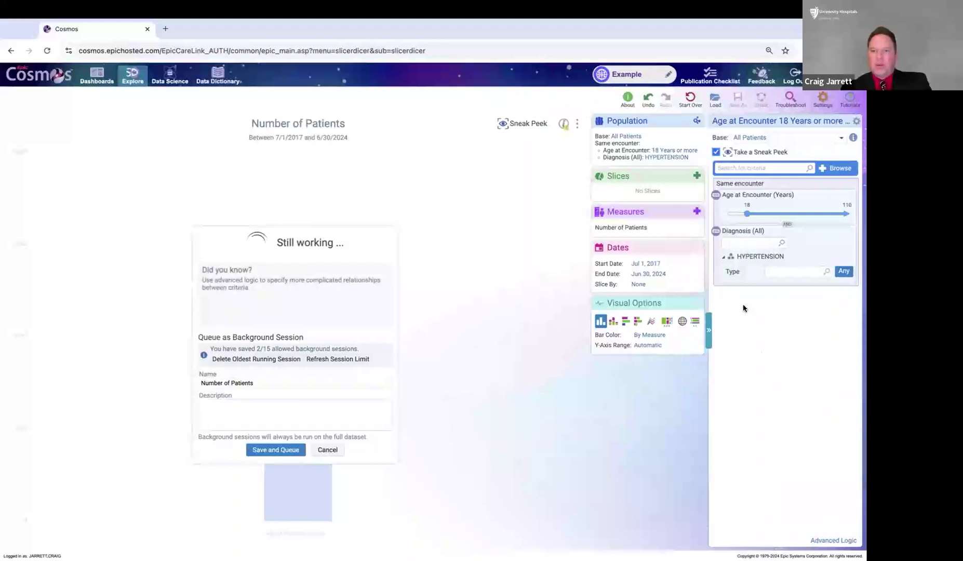
key(alt+Tab)
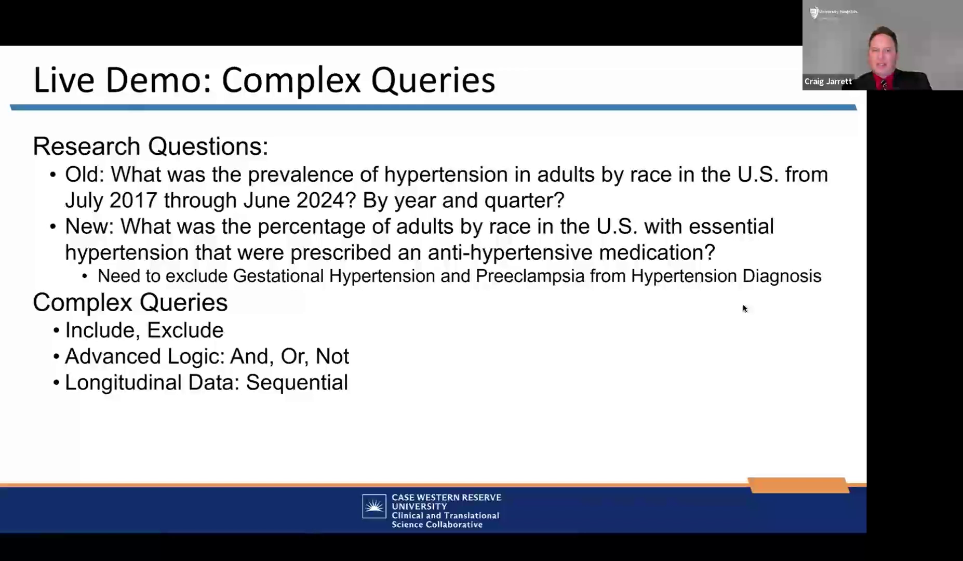
key(alt+Tab)
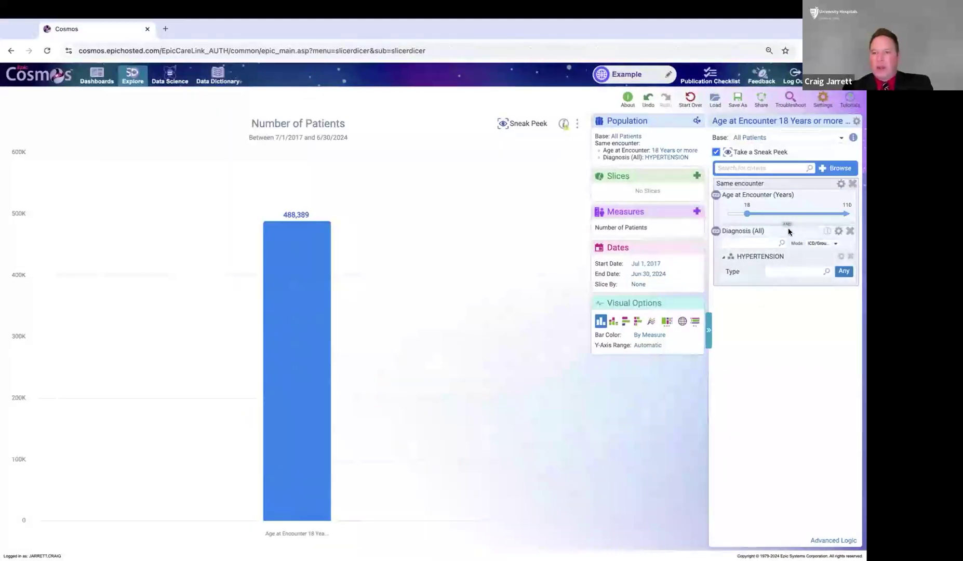
click(768, 169)
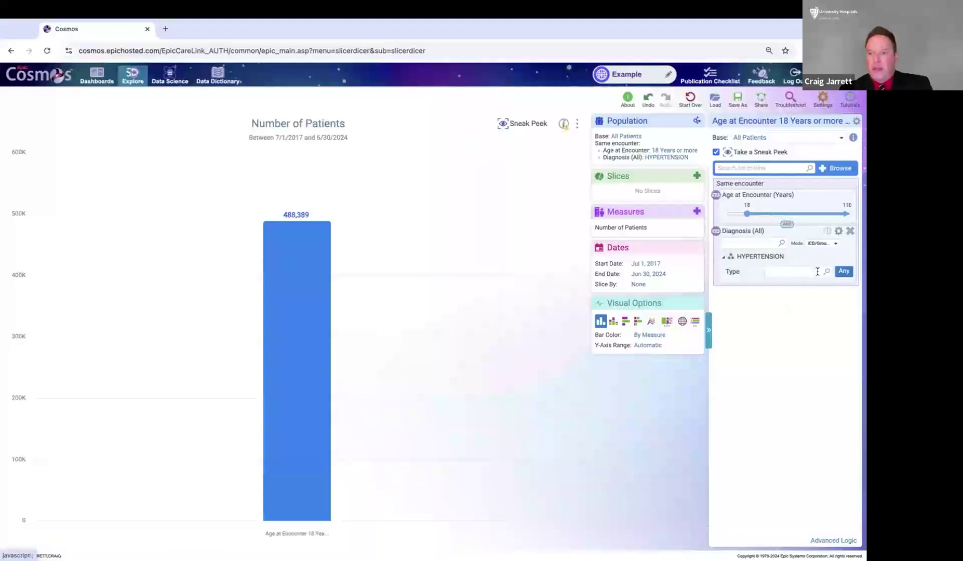
click(839, 233)
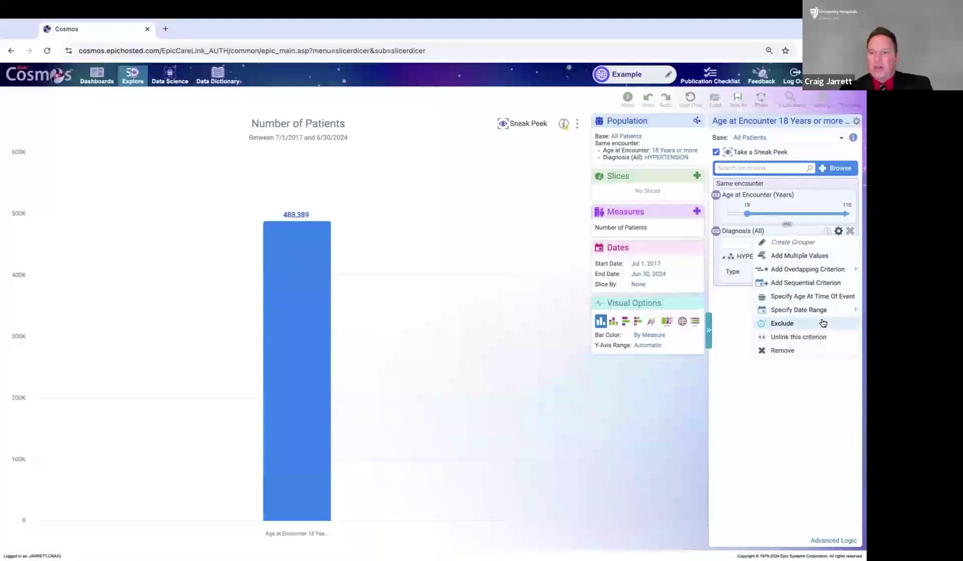
click(805, 374)
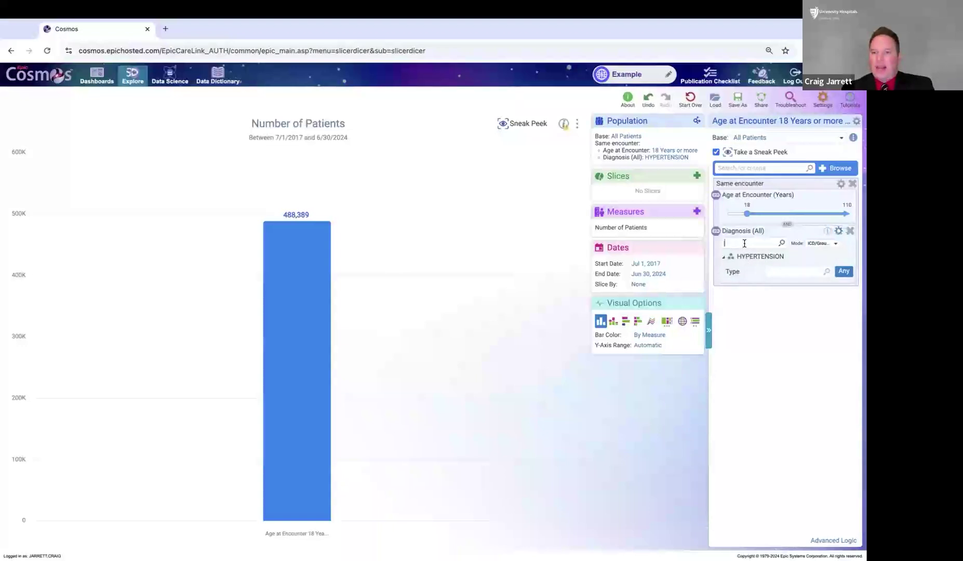
key(ctrl+super+Left)
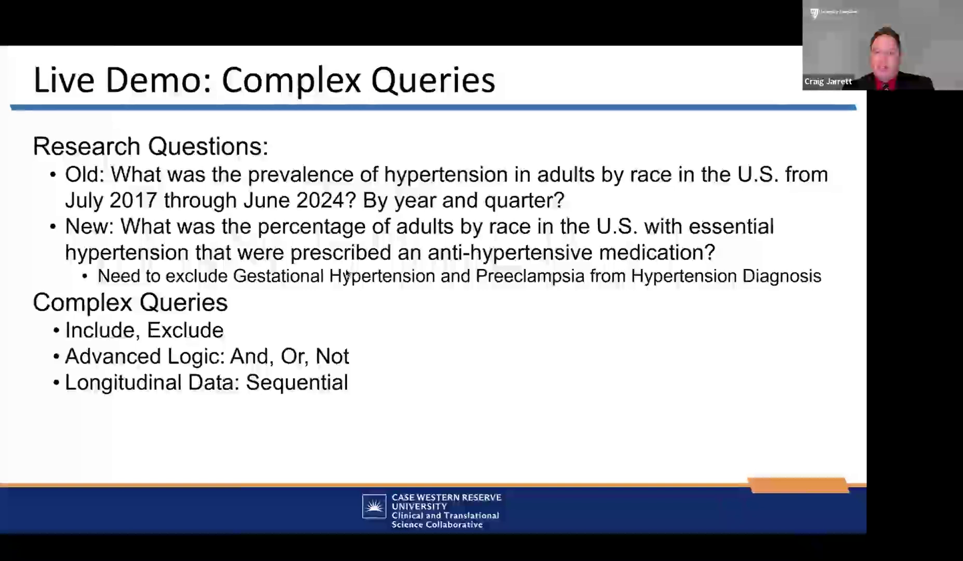
key(ctrl+super+Right)
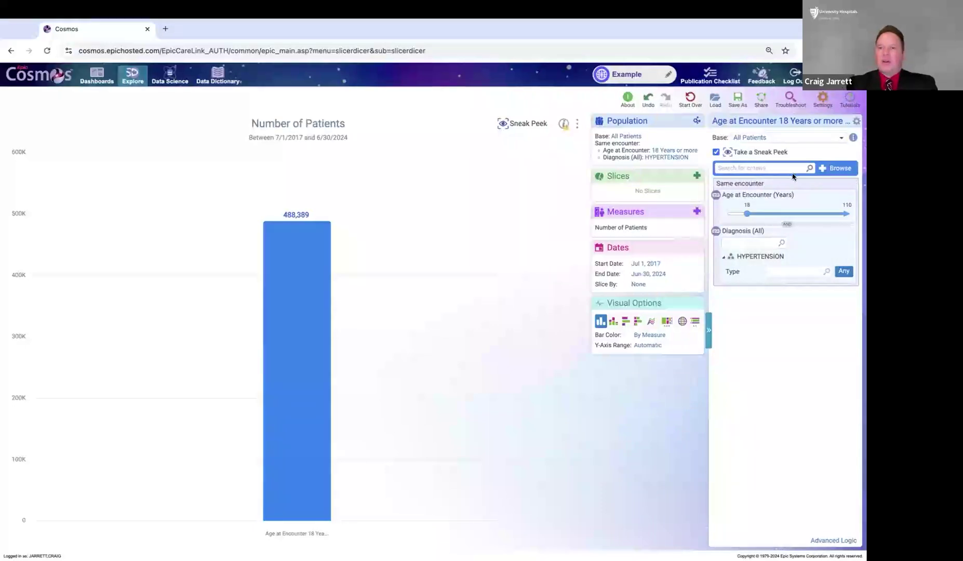
Place a second Diagnosis (All) criterion below the existing block and search 'gestational hypertension' in it.
click(836, 168)
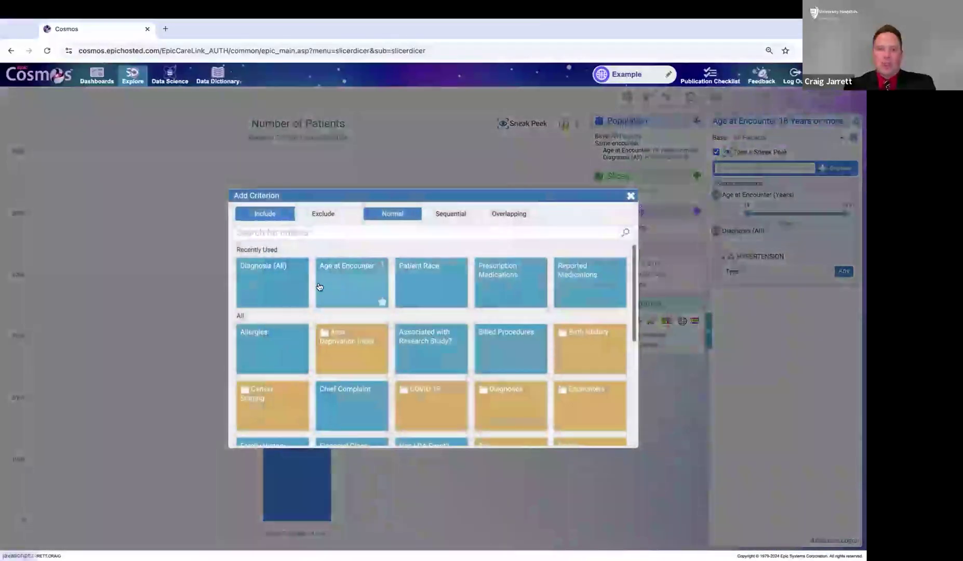
drag(302, 280, 303, 279)
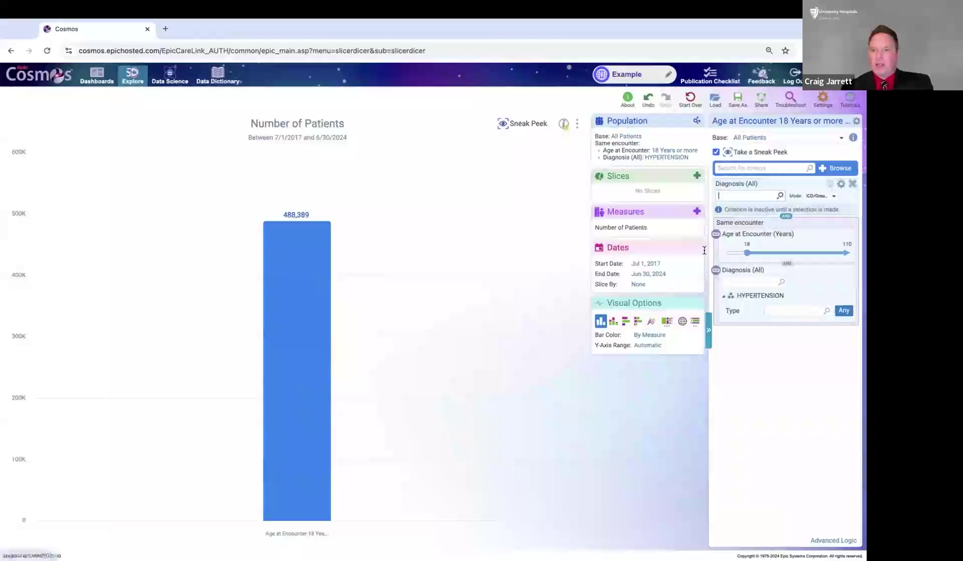
drag(784, 184, 785, 293)
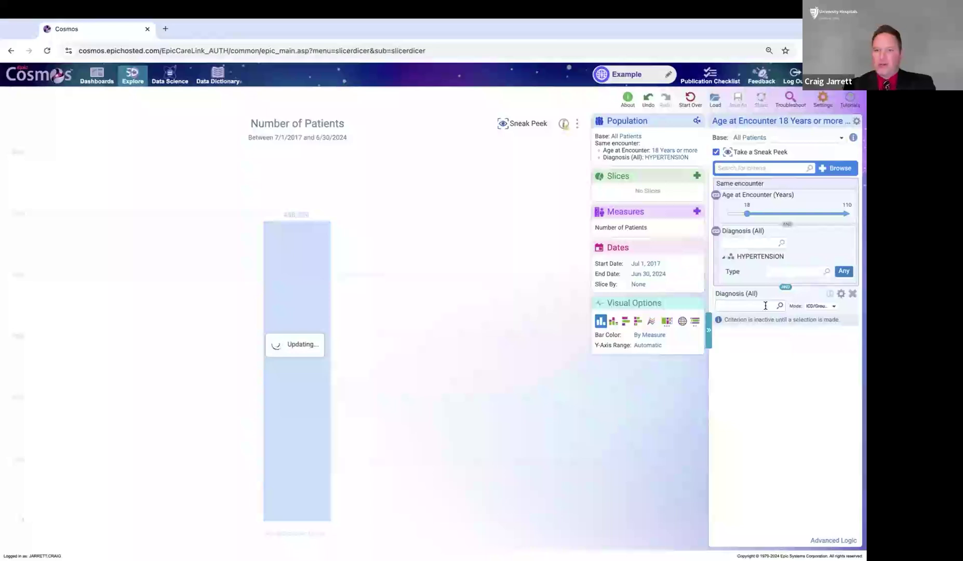
text(gesta)
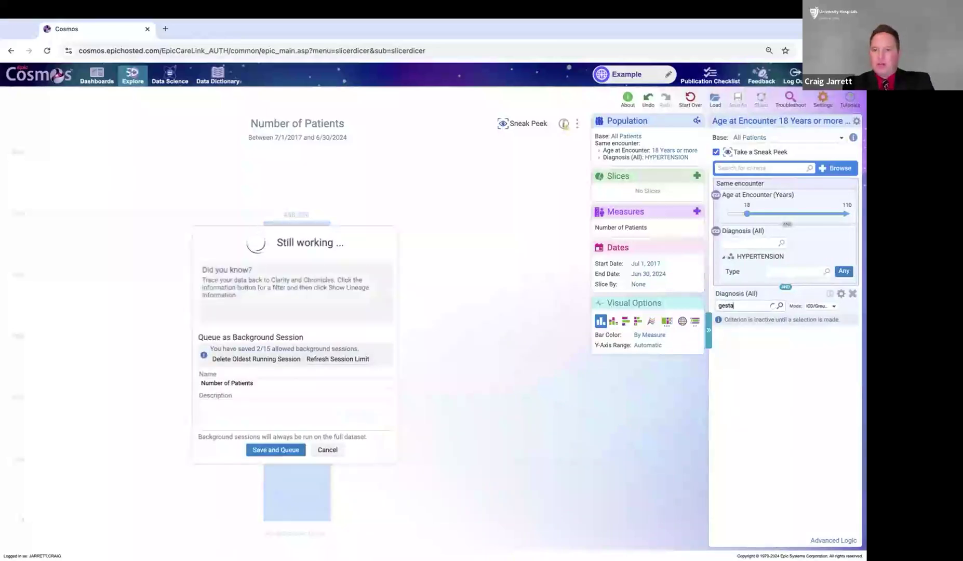
text(nional)
key(BackSpace)
key(BackSpace)
key(BackSpace)
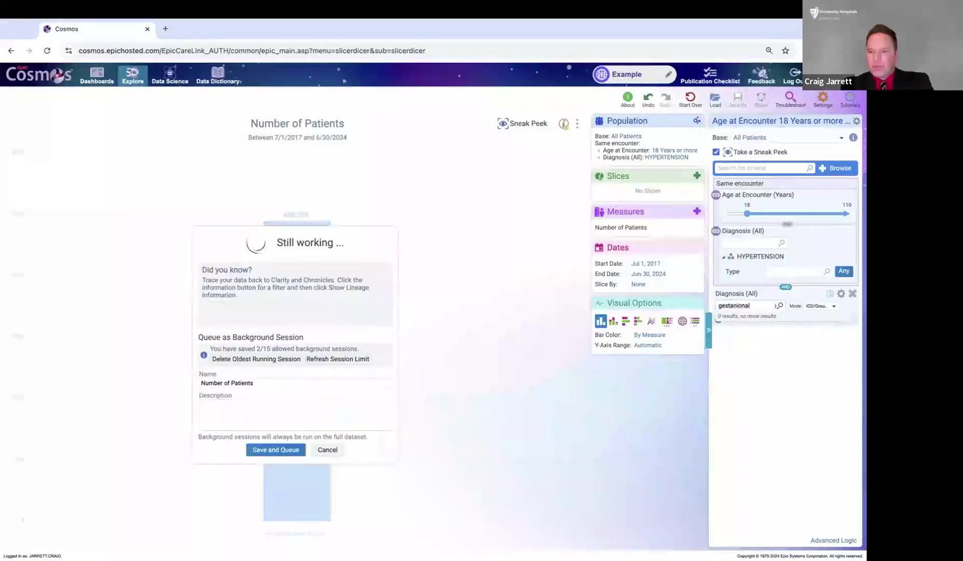
text(tional hyper)
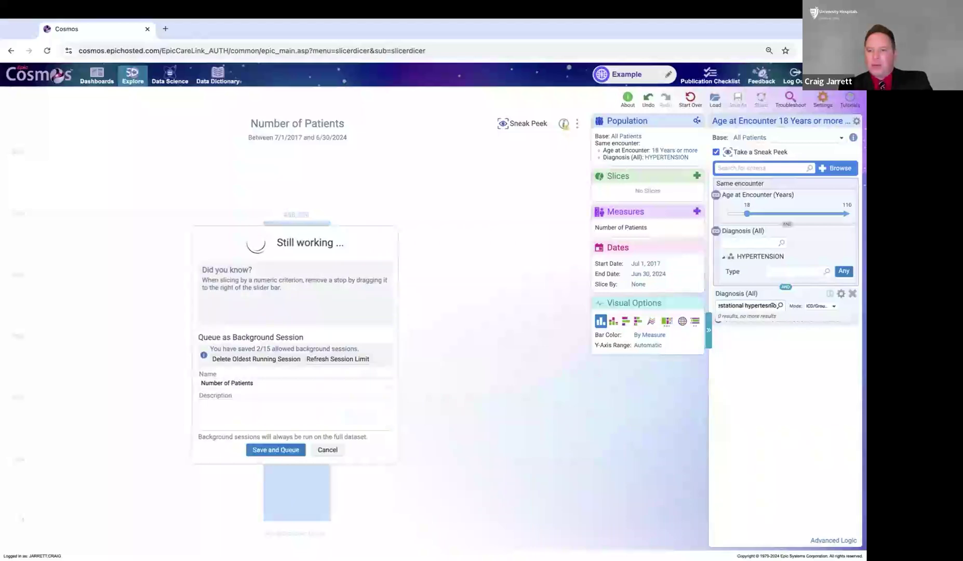
text(tes)
key(BackSpace)
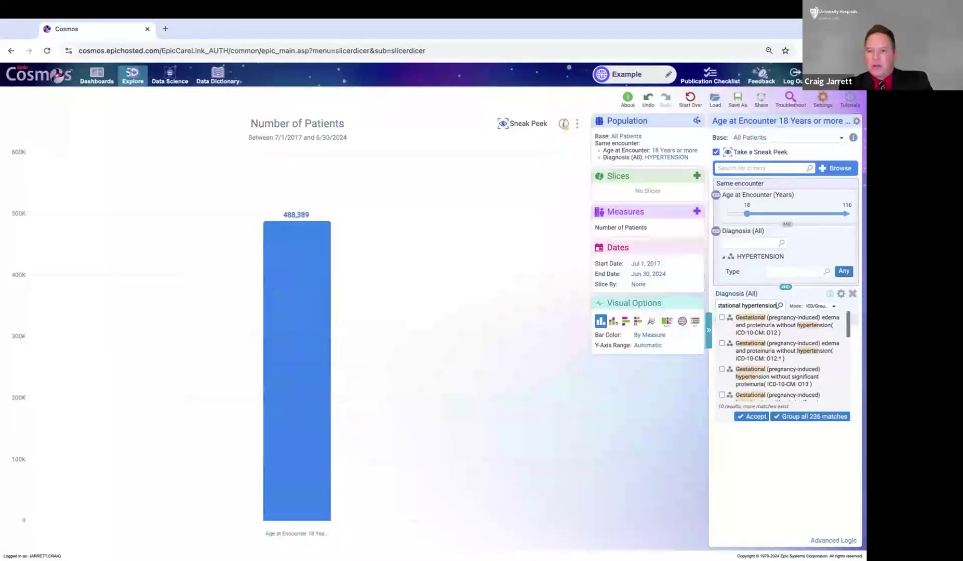
Scroll through the gestational hypertension matches to find the pregnancy-induced hypertension O13 codes.
scroll(766, 371, down, 2)
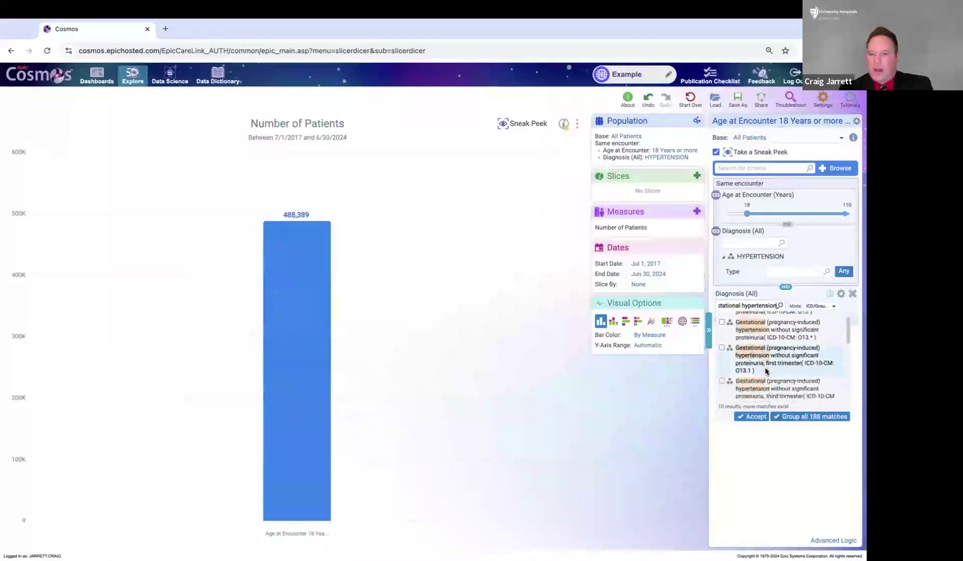
scroll(766, 370, down, 3)
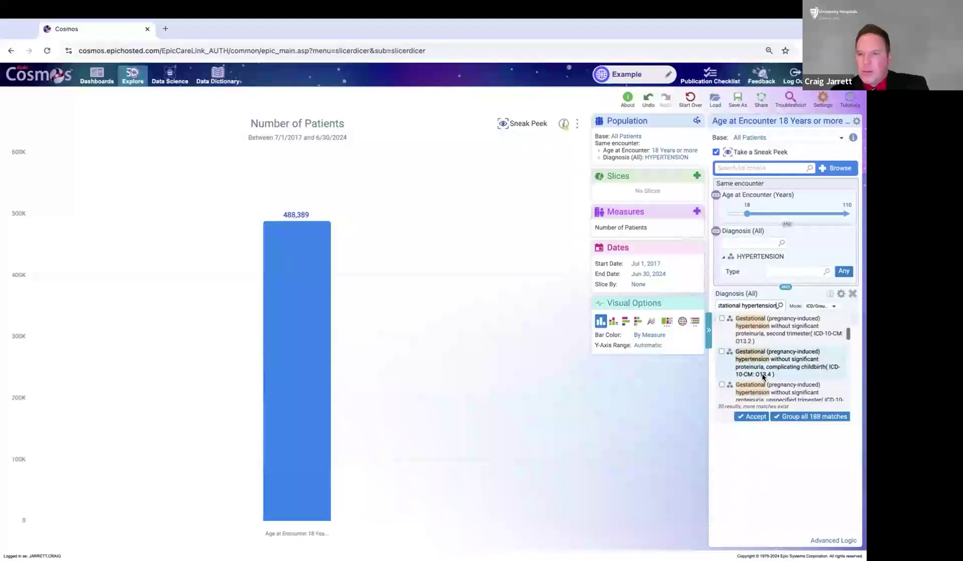
scroll(762, 376, down, 5)
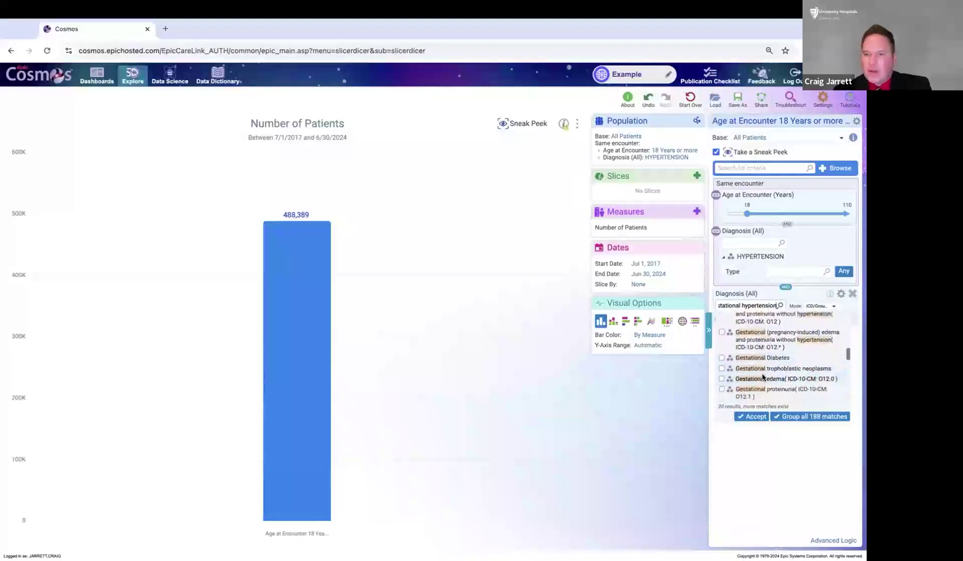
scroll(763, 377, down, 5)
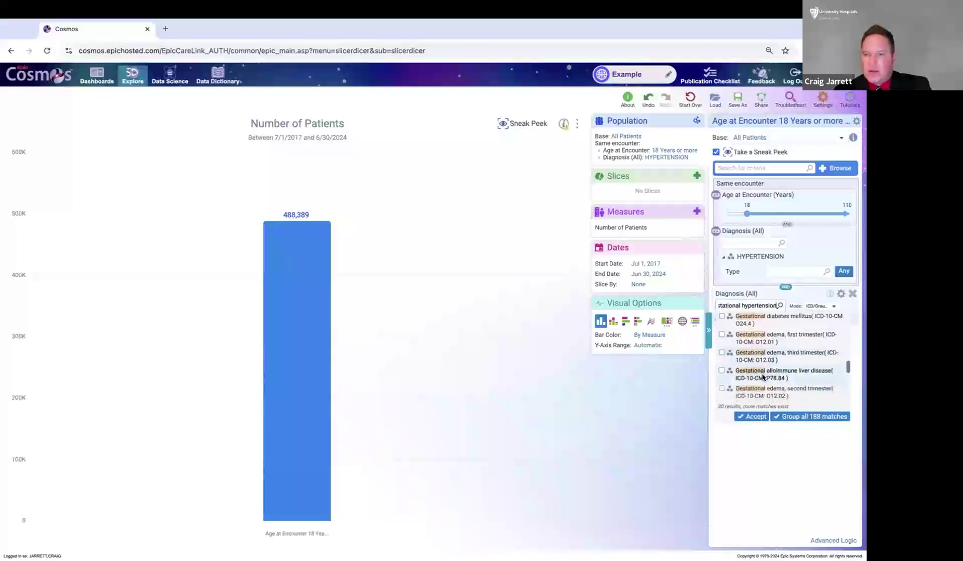
scroll(763, 377, down, 5)
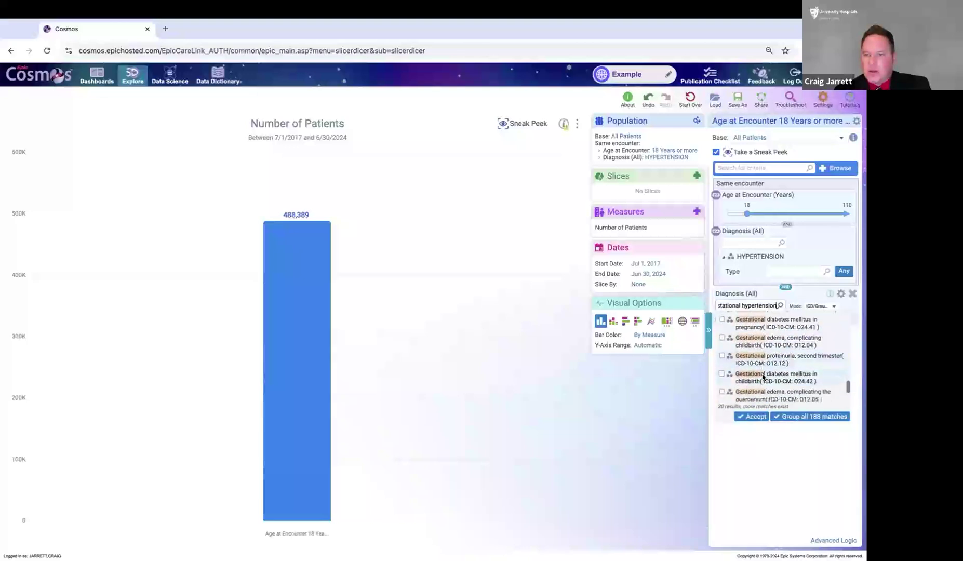
scroll(762, 376, up, 15)
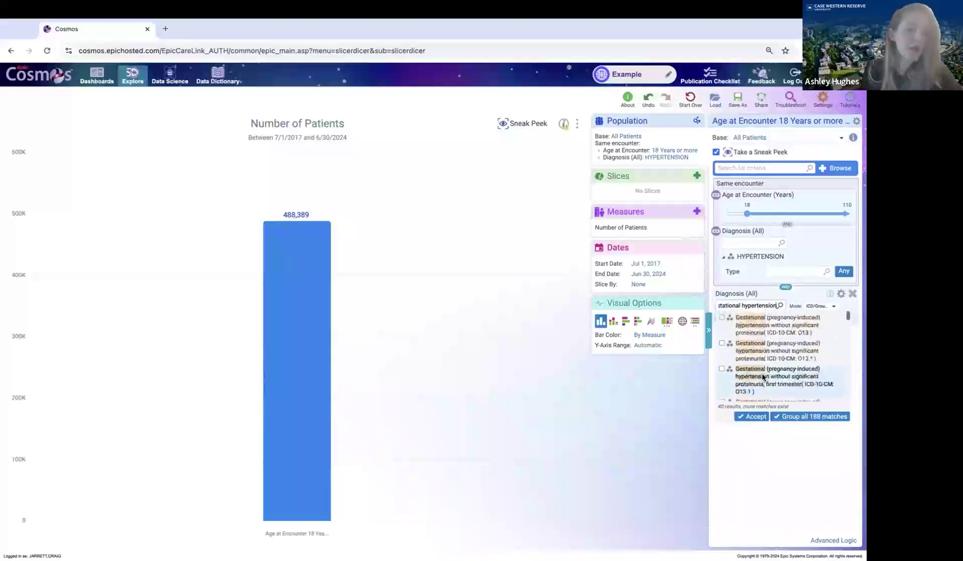
scroll(772, 343, down, 10)
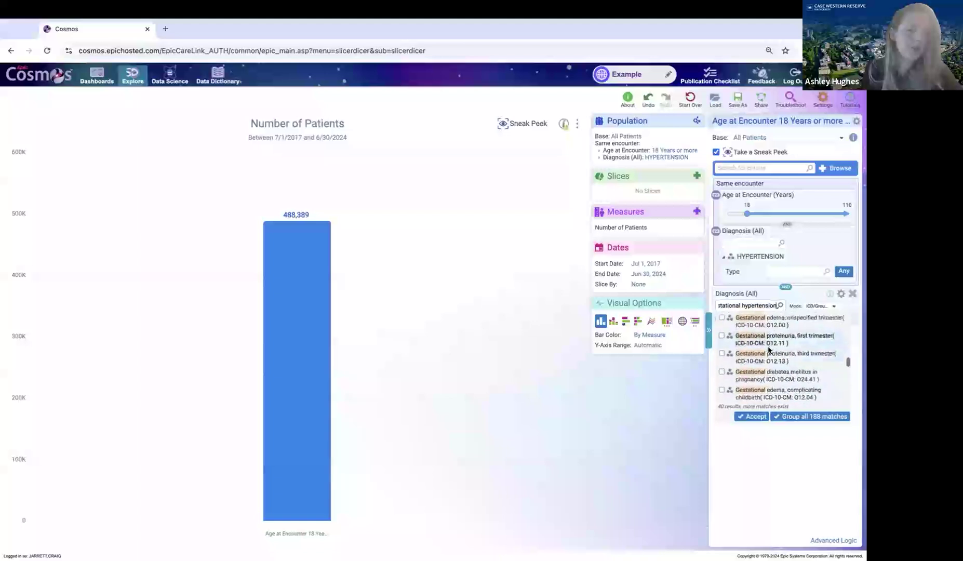
scroll(768, 351, up, 10)
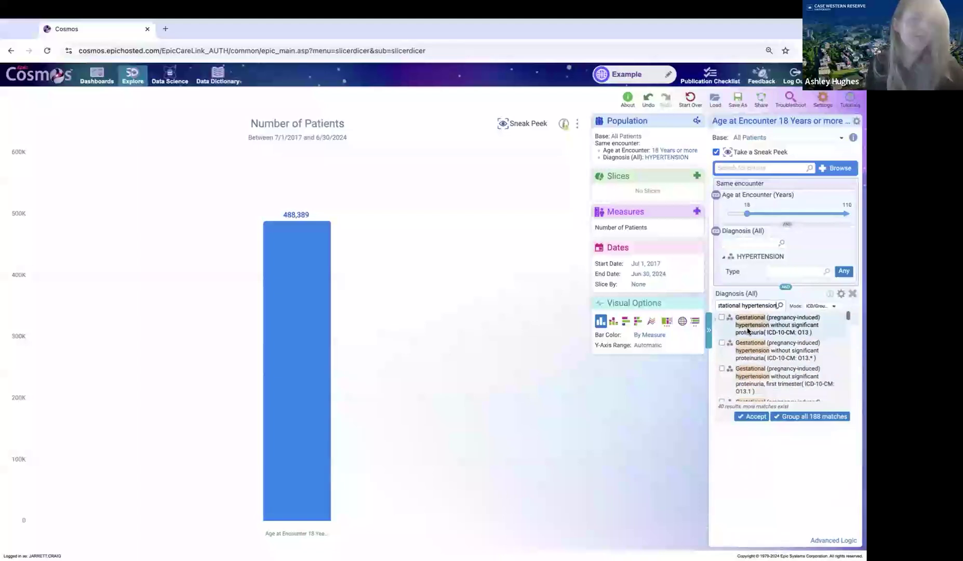
scroll(742, 333, down, 1)
scroll(743, 334, down, 4)
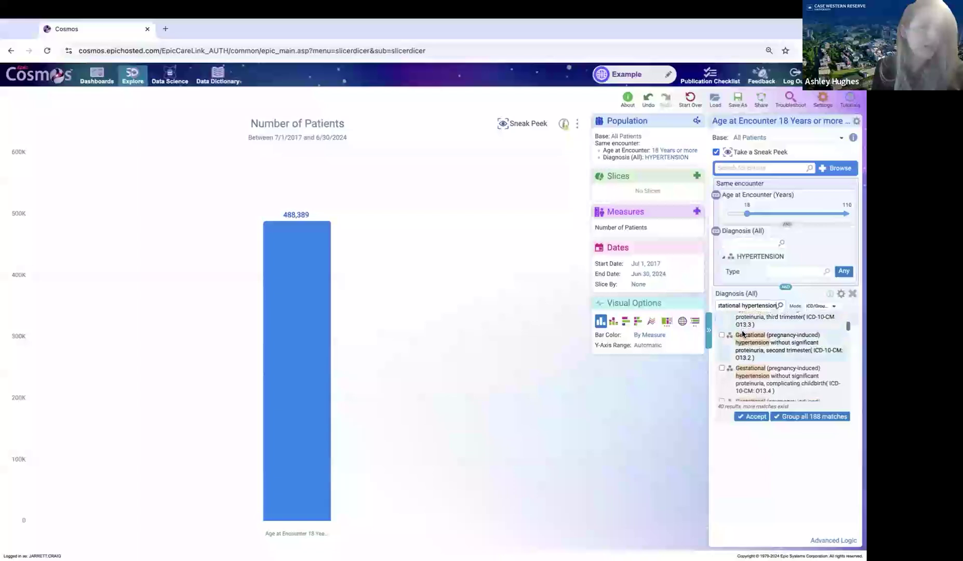
scroll(742, 333, down, 5)
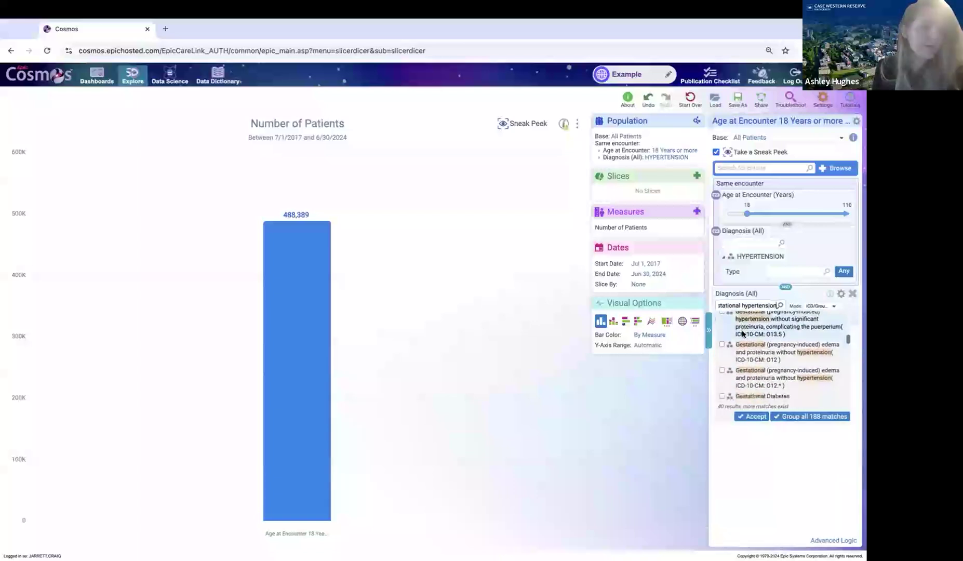
scroll(743, 333, down, 3)
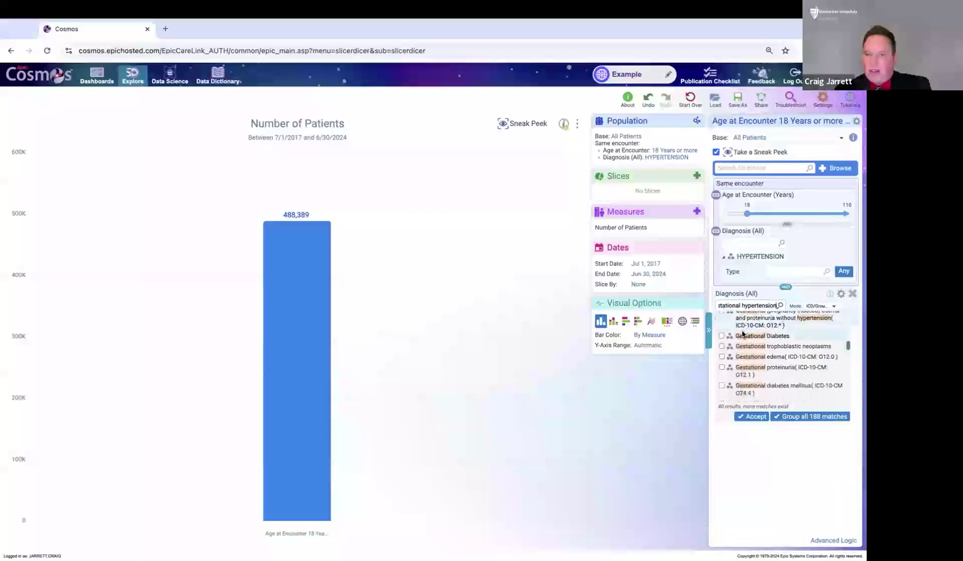
scroll(743, 334, down, 5)
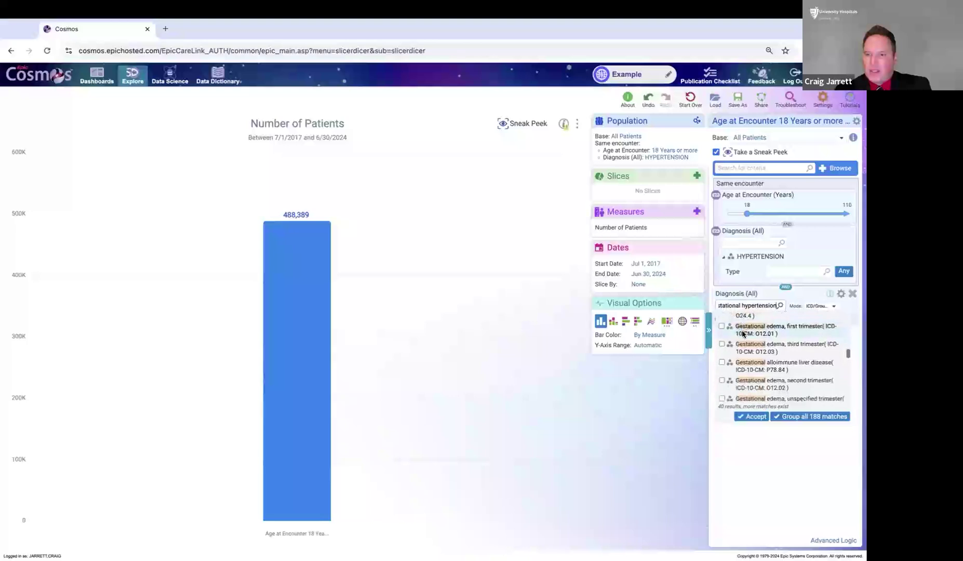
scroll(743, 333, down, 5)
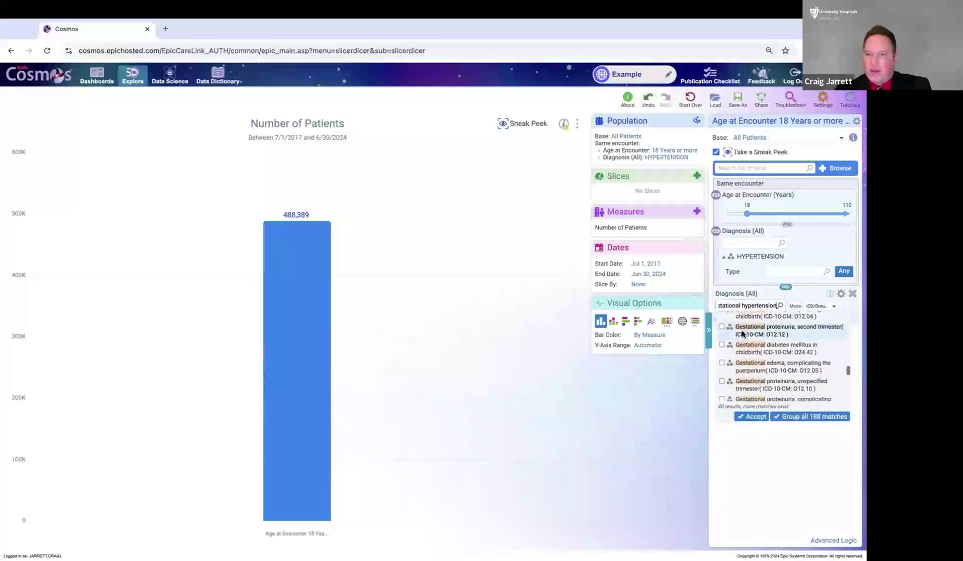
scroll(743, 333, down, 5)
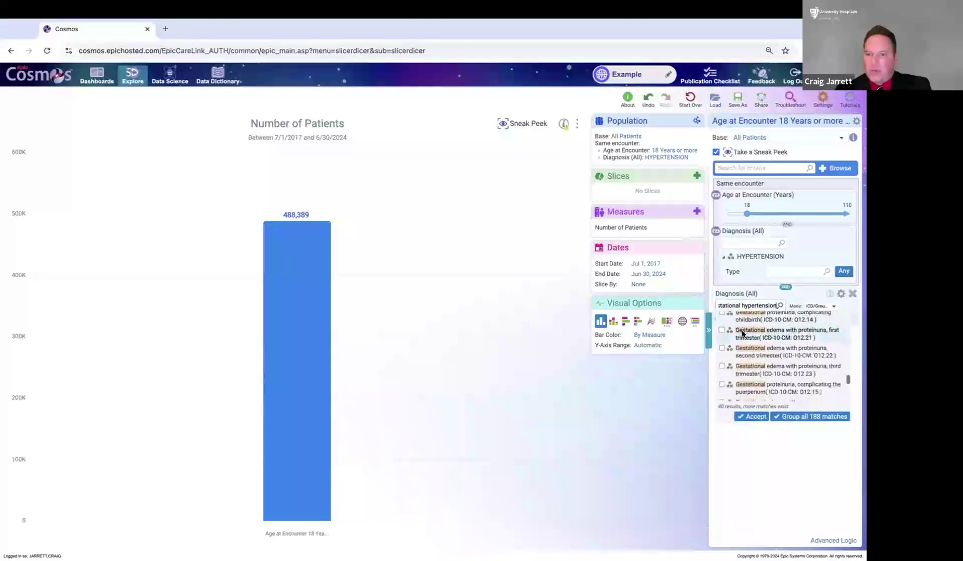
scroll(743, 333, down, 4)
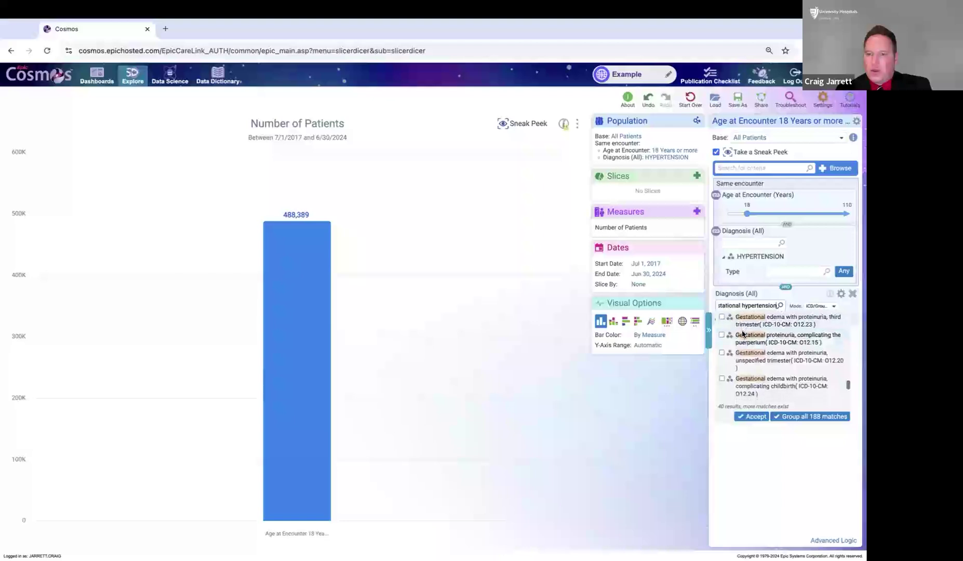
scroll(741, 333, down, 4)
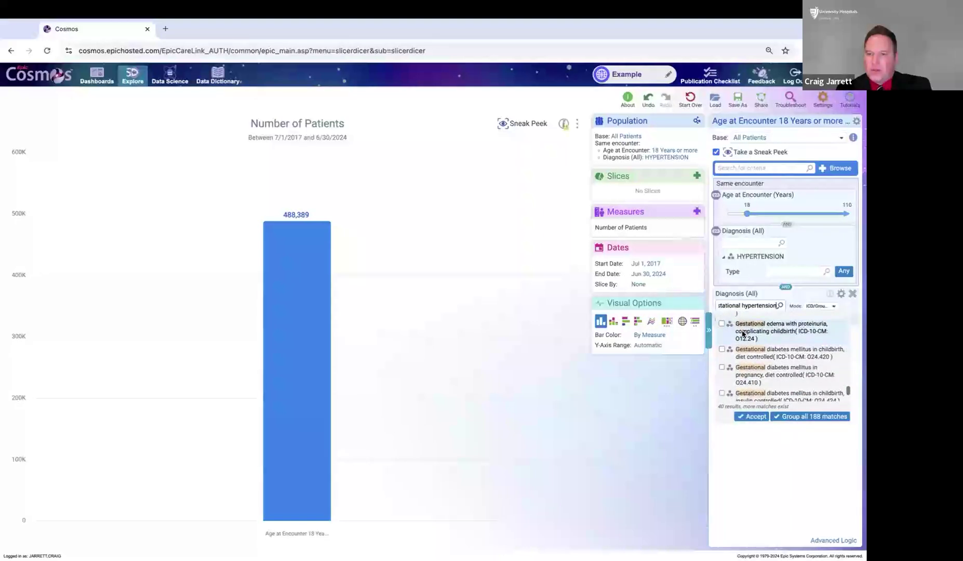
scroll(741, 333, down, 5)
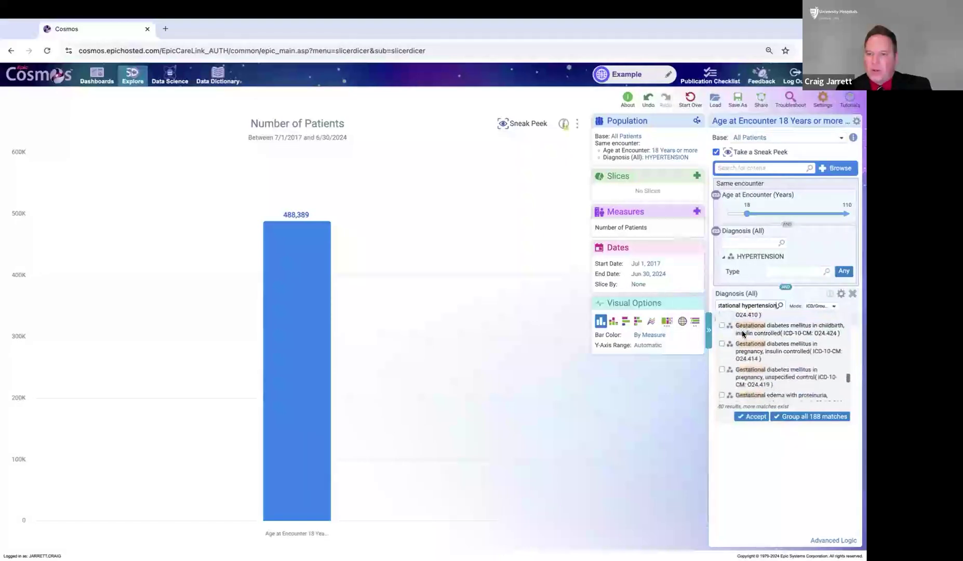
scroll(742, 333, down, 5)
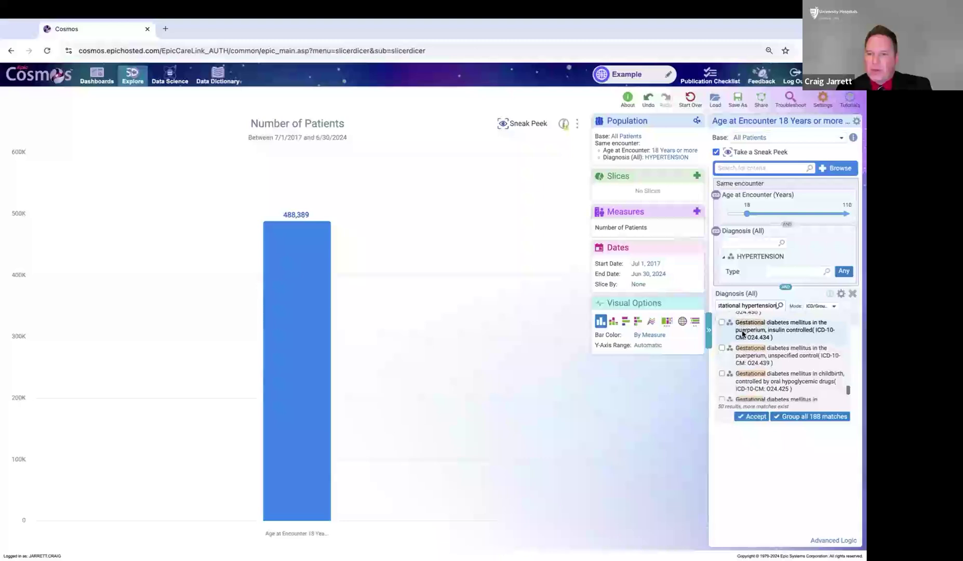
scroll(747, 359, down, 3)
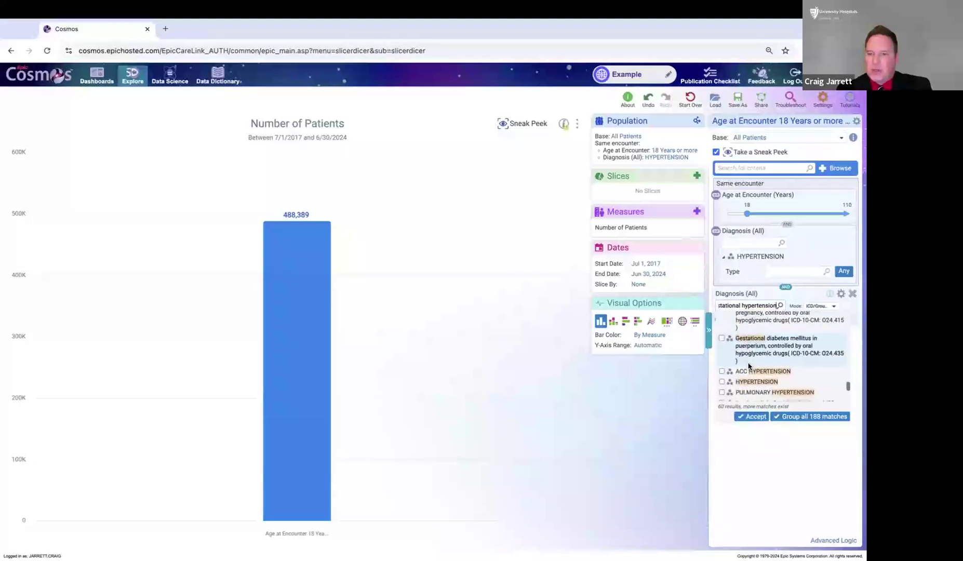
scroll(748, 366, up, 3)
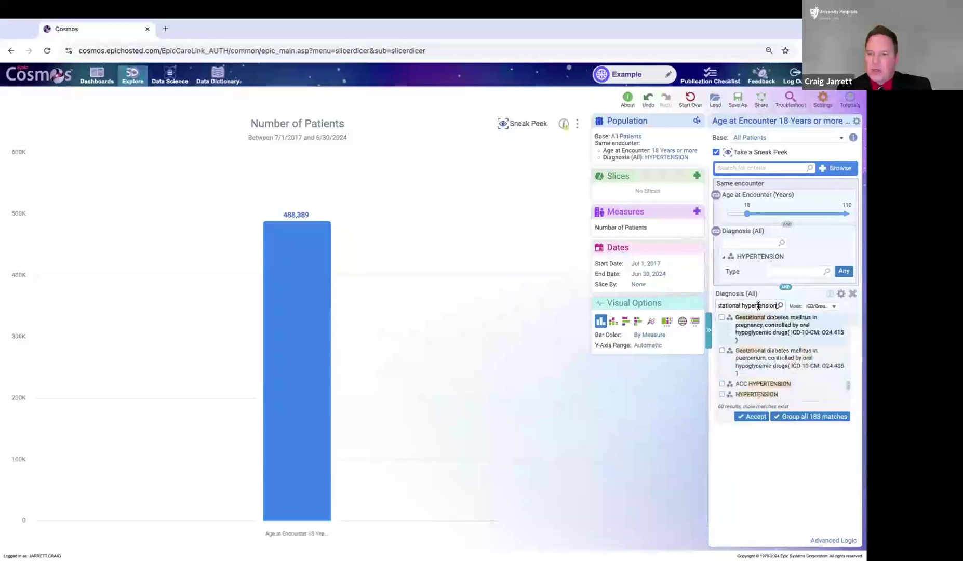
scroll(758, 333, up, 5)
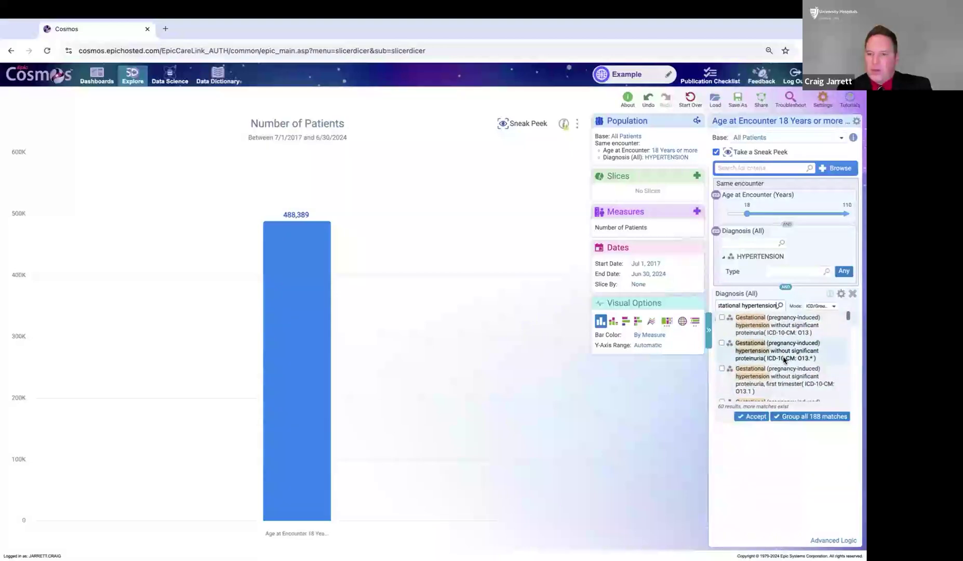
Select Gestational hypertension (O13.*) and accept it, narrowing the count to 8,931 patients.
click(722, 344)
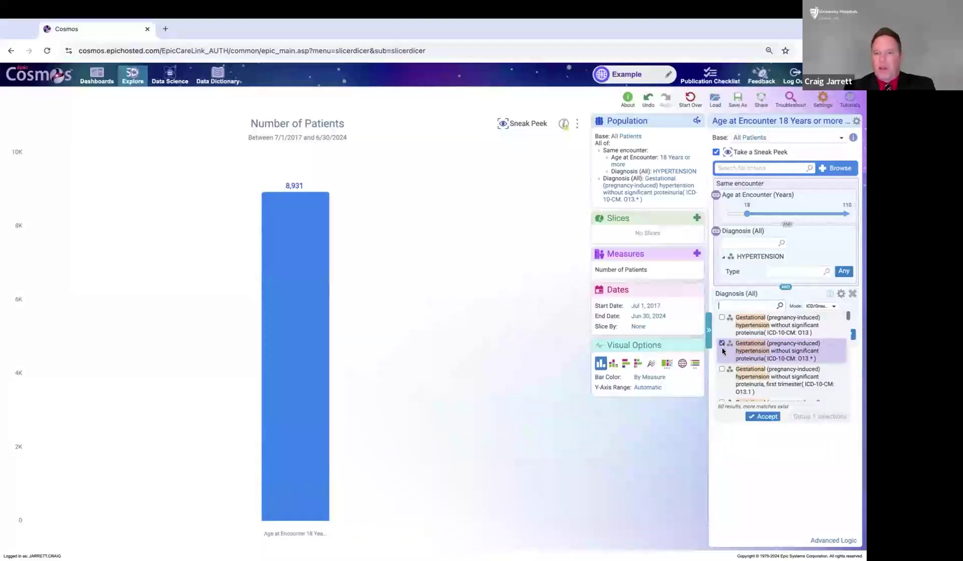
click(762, 416)
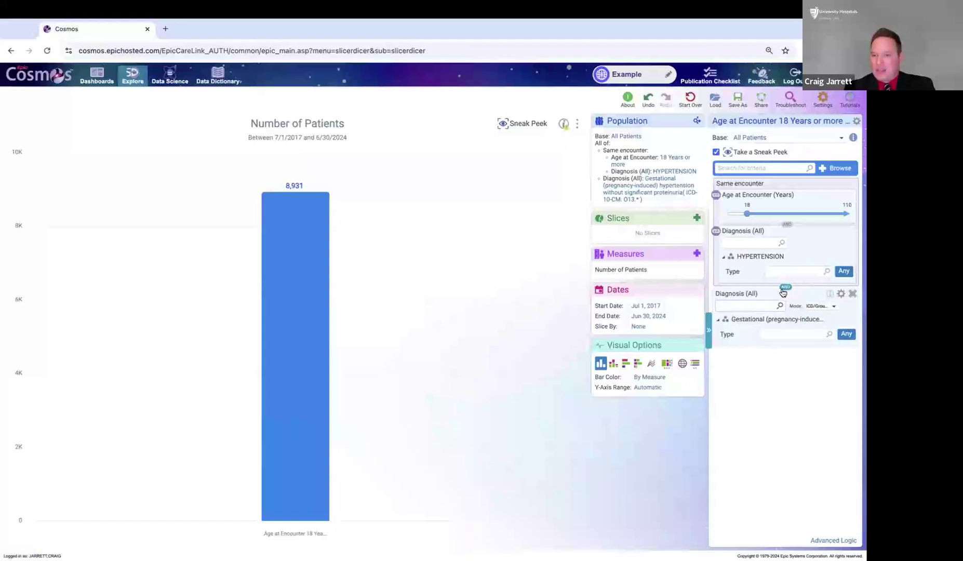
Switch the gestational hypertension criterion to Exclude, leaving 479,458 patients.
click(840, 294)
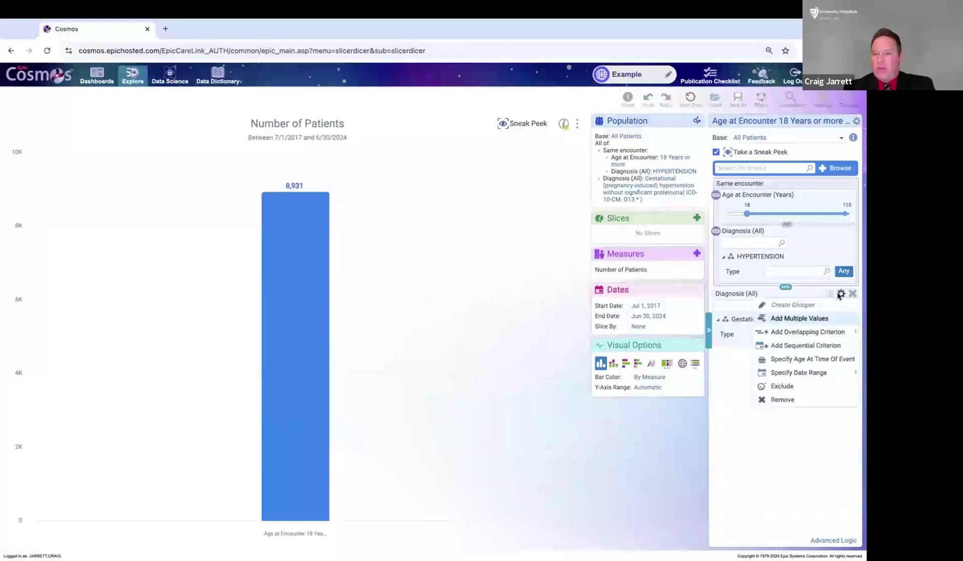
click(805, 386)
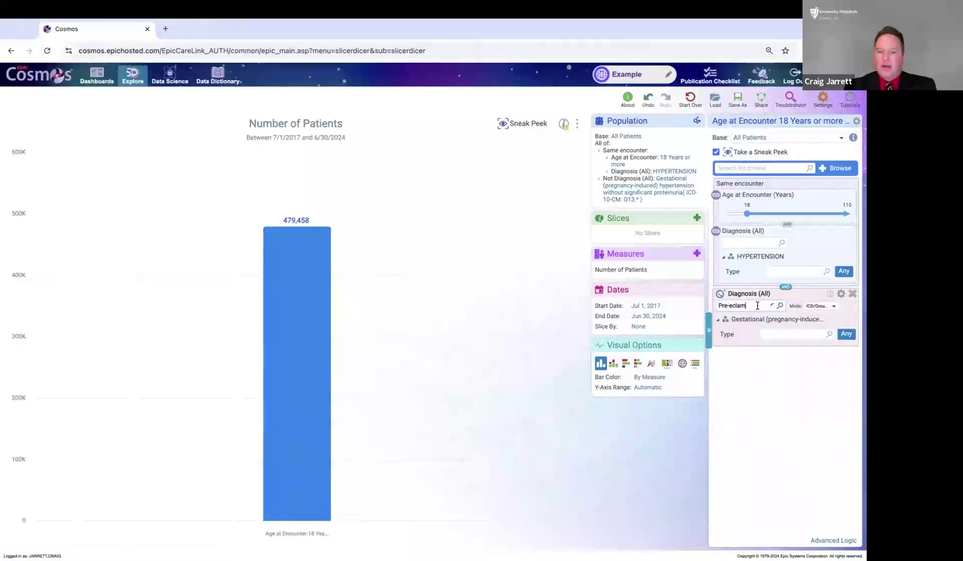
Add Pre-eclampsia (O14.*) to the gestational hypertension exclusion, leaving 475,367 patients.
text(p)
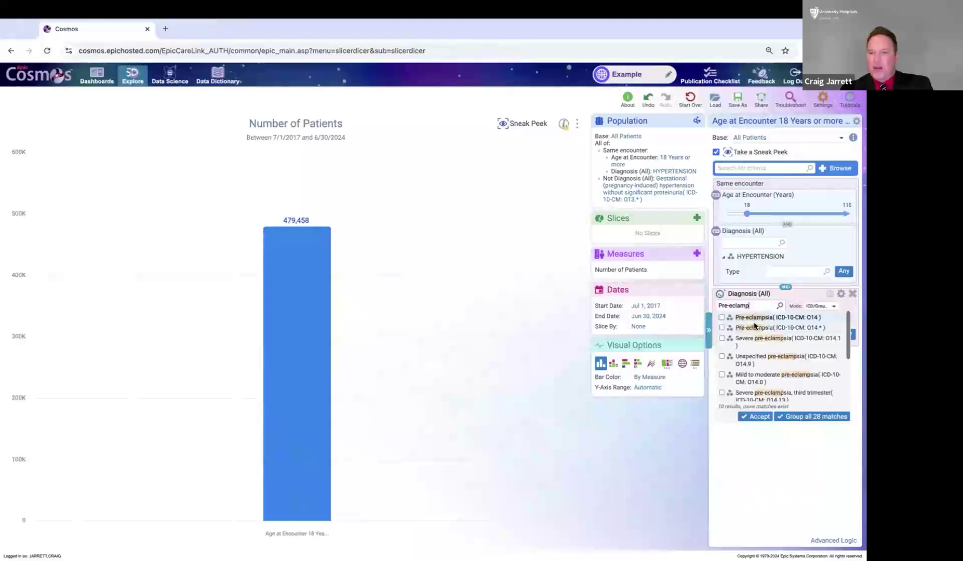
click(723, 329)
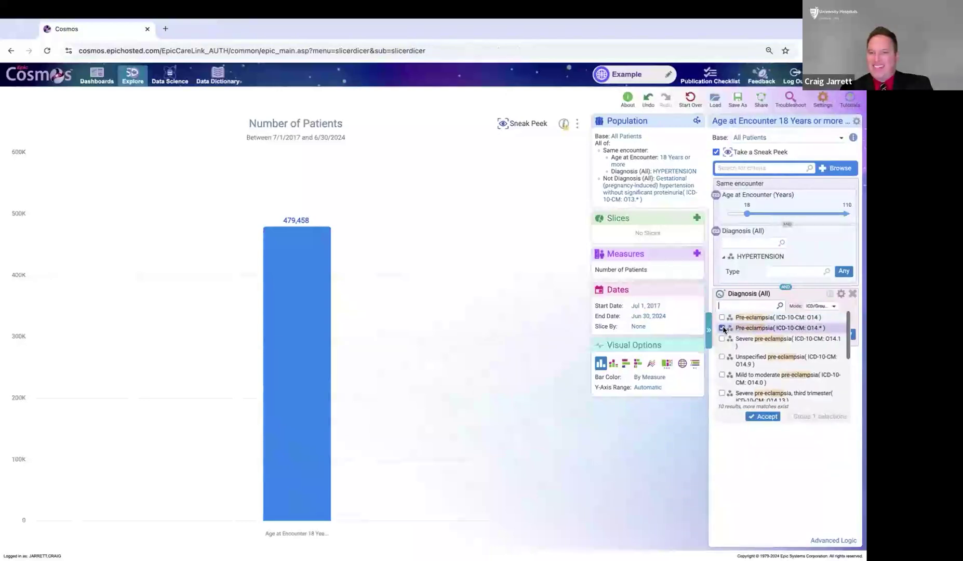
click(756, 416)
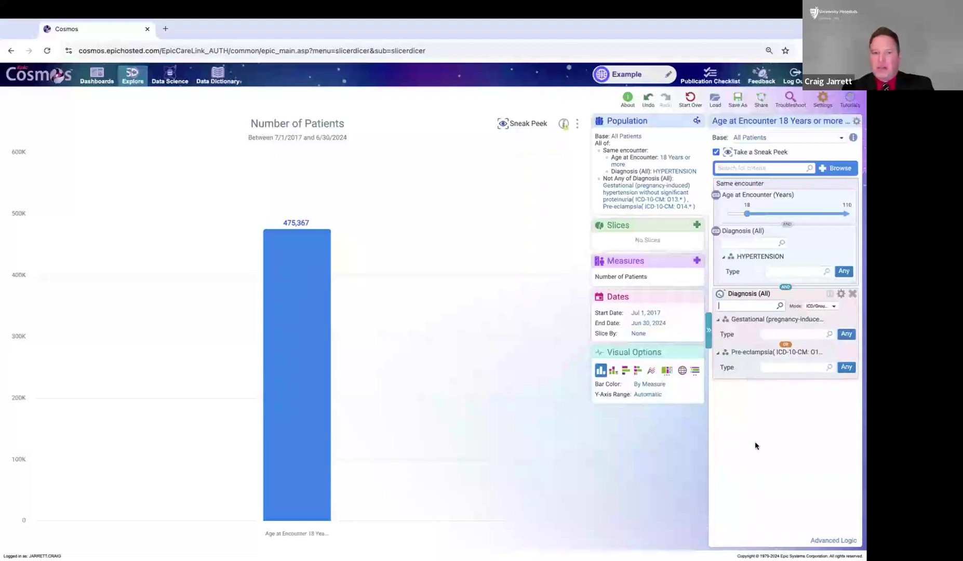
click(841, 294)
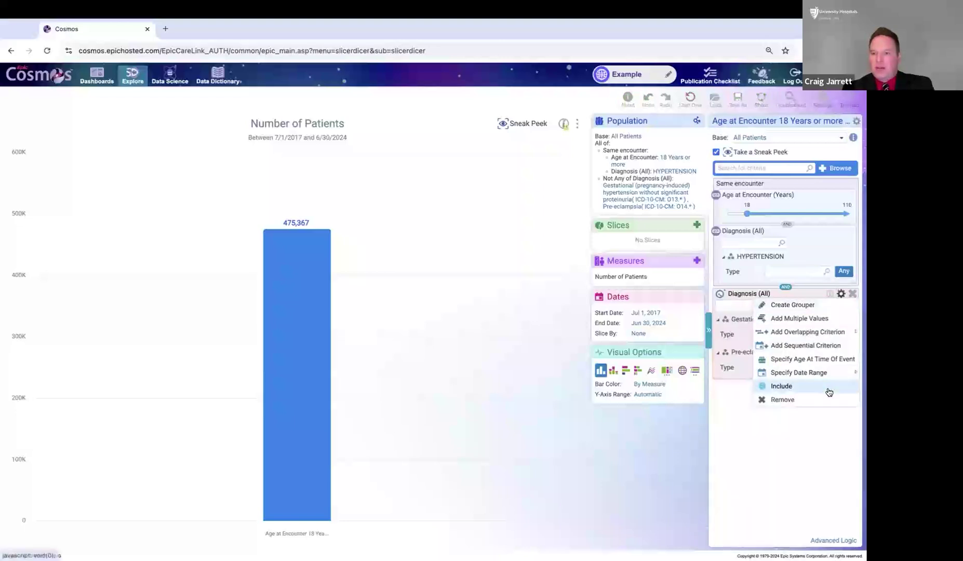
click(769, 482)
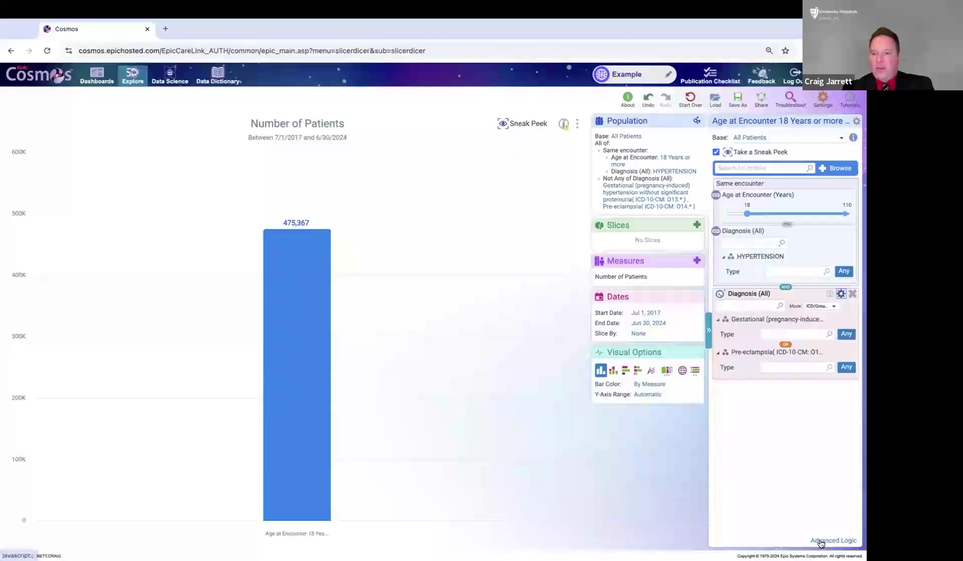
Enable Advanced Logic and remove Pre-eclampsia from exclusion criterion 3.
click(820, 542)
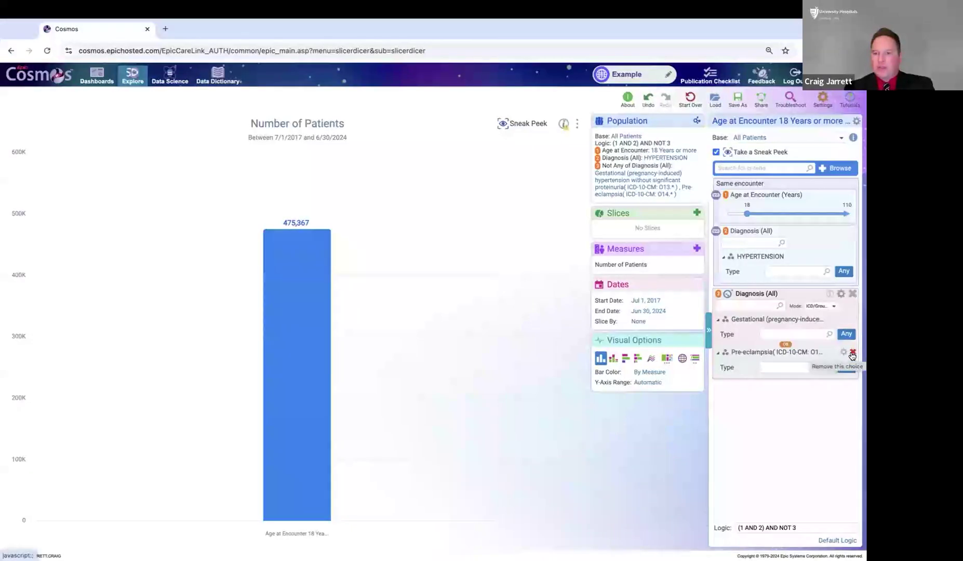
click(852, 352)
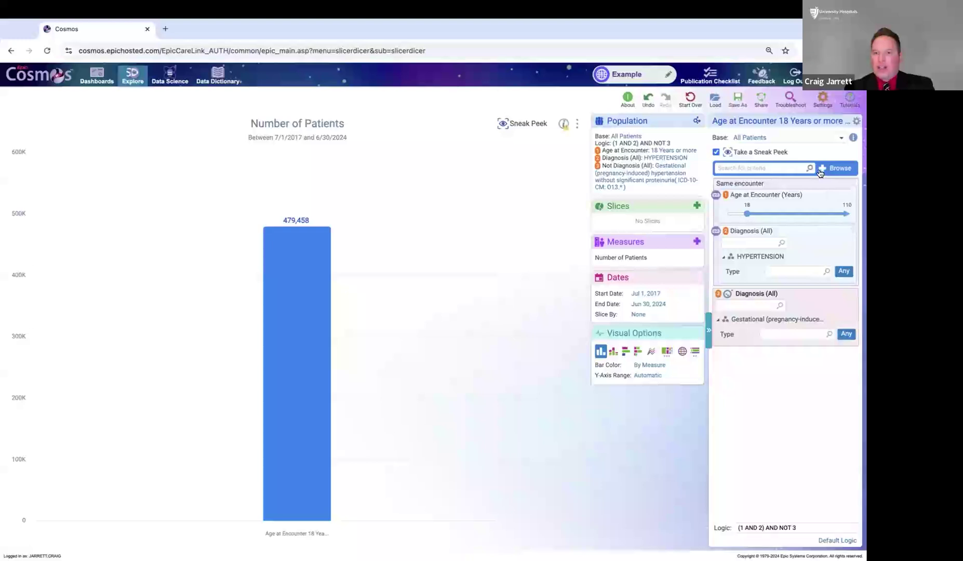
Add a fourth Diagnosis (All) criterion selecting Pre-eclampsia (ICD-10-CM: O14).
click(820, 171)
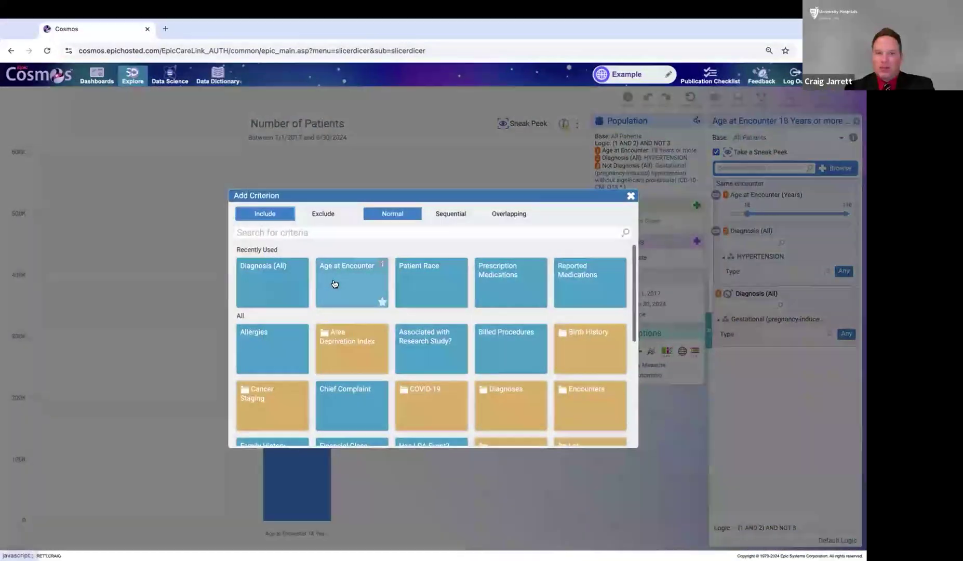
click(280, 282)
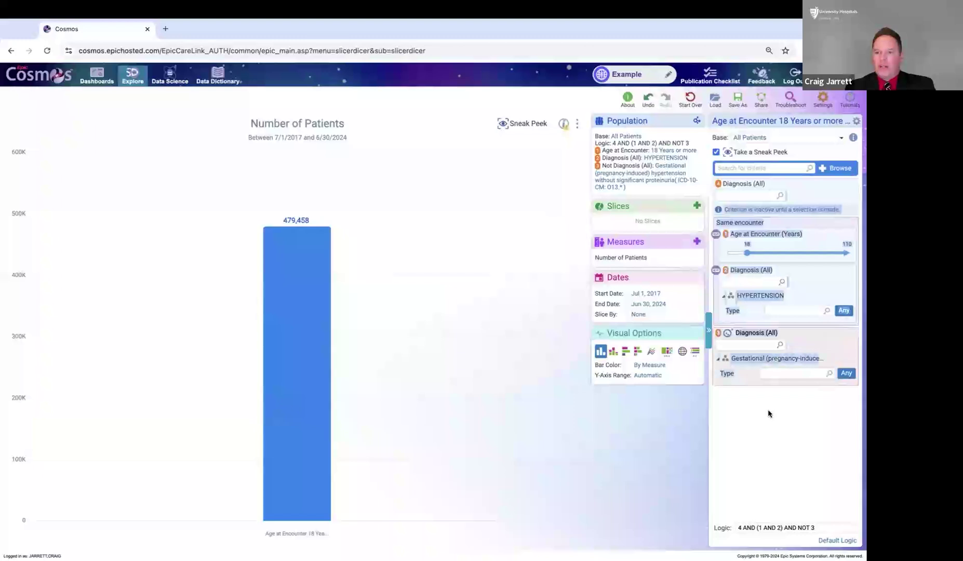
click(766, 196)
text(Pre-eclamp)
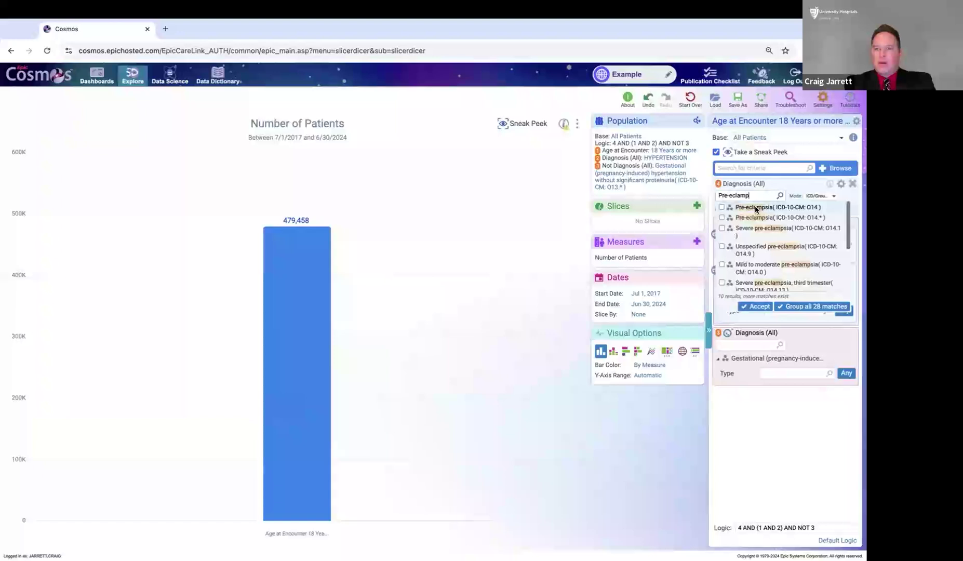
click(721, 207)
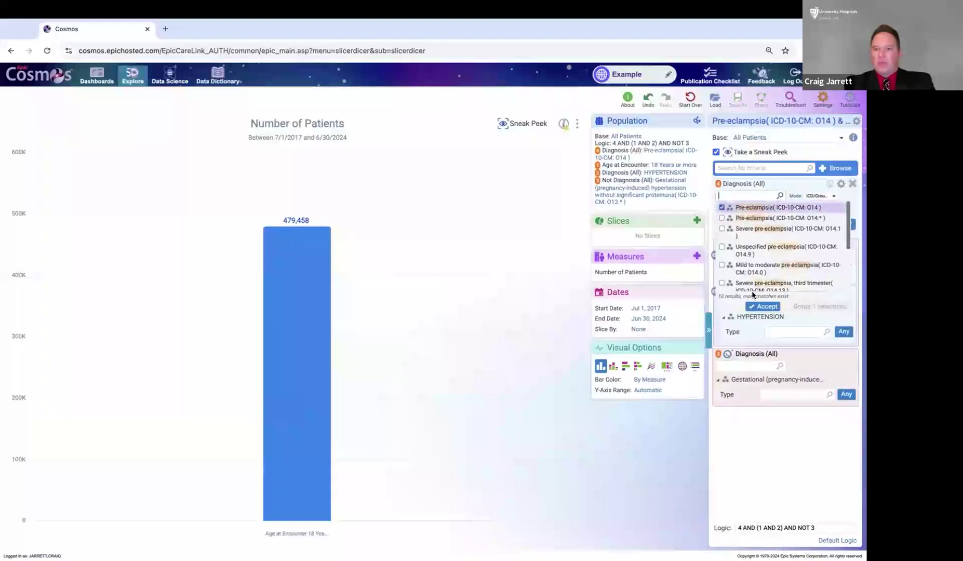
Accept the Pre-eclampsia diagnosis criterion and switch back to Default Logic.
click(763, 307)
drag(783, 186, 799, 462)
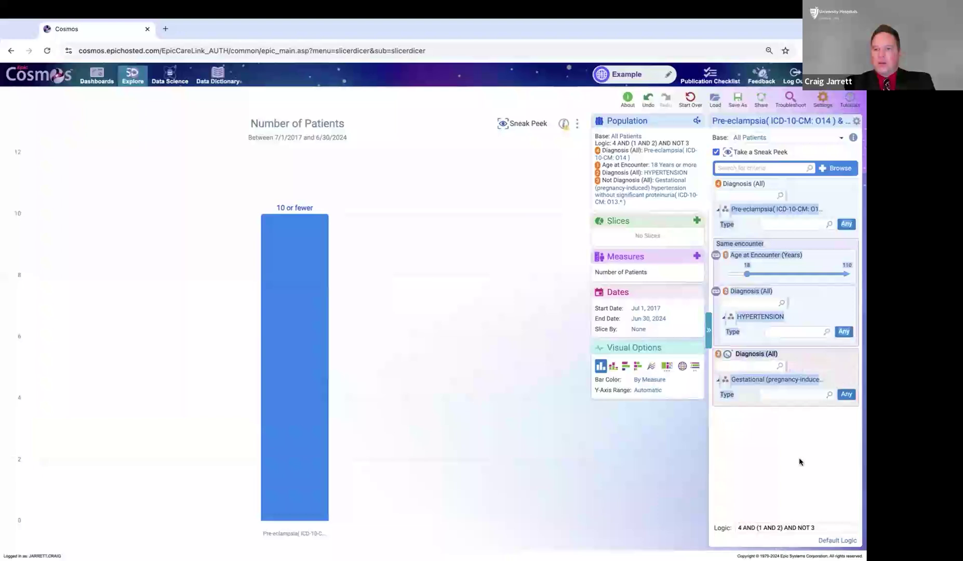
click(799, 459)
click(826, 540)
Move the Pre-eclampsia criterion to the end of the criteria list.
mouse_move(797, 188)
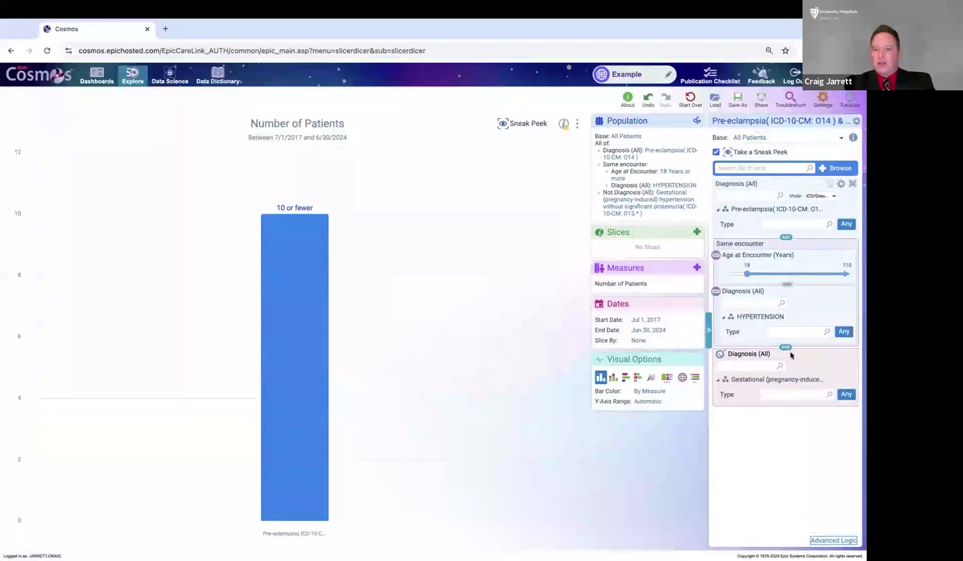
drag(790, 351, 788, 353)
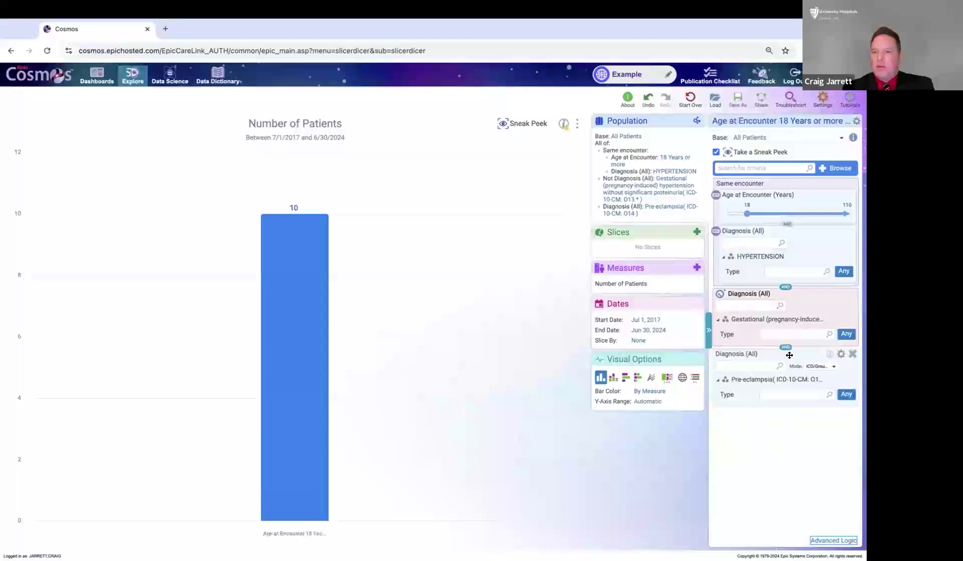
click(842, 355)
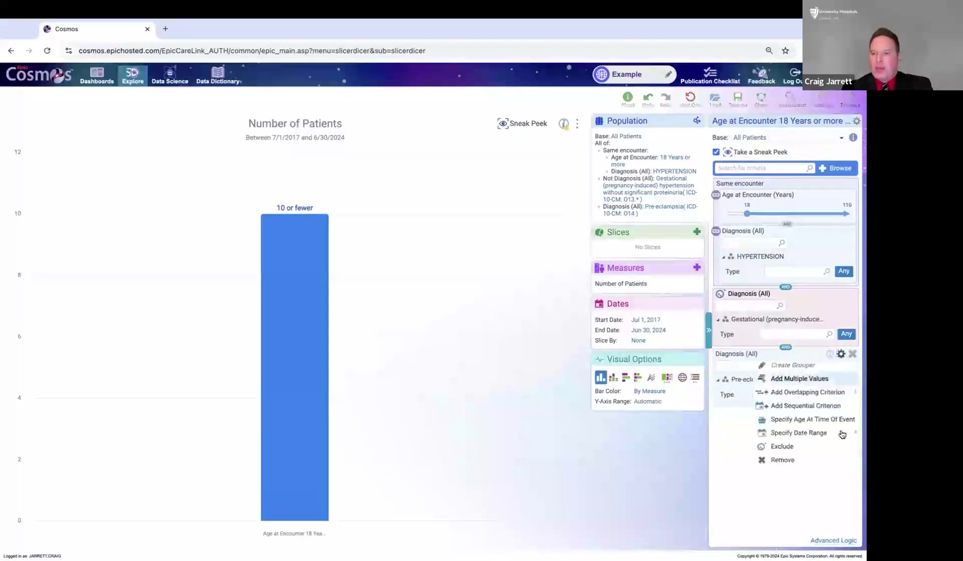
Make the Pre-eclampsia criterion an exclusion, bringing the count to 479,458 patients.
click(834, 445)
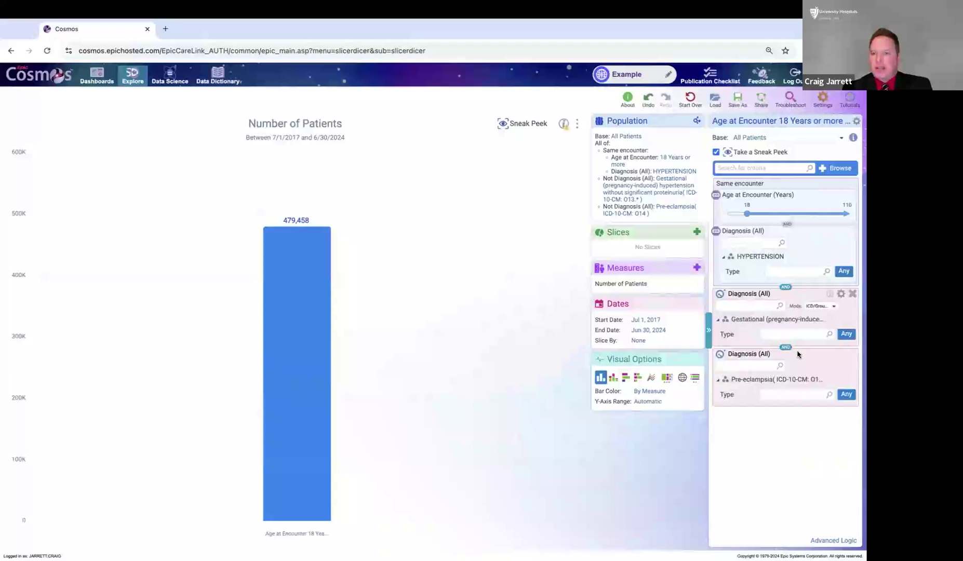
Enable Advanced Logic and add a parenthesis before criterion 3 in the logic expression.
click(825, 541)
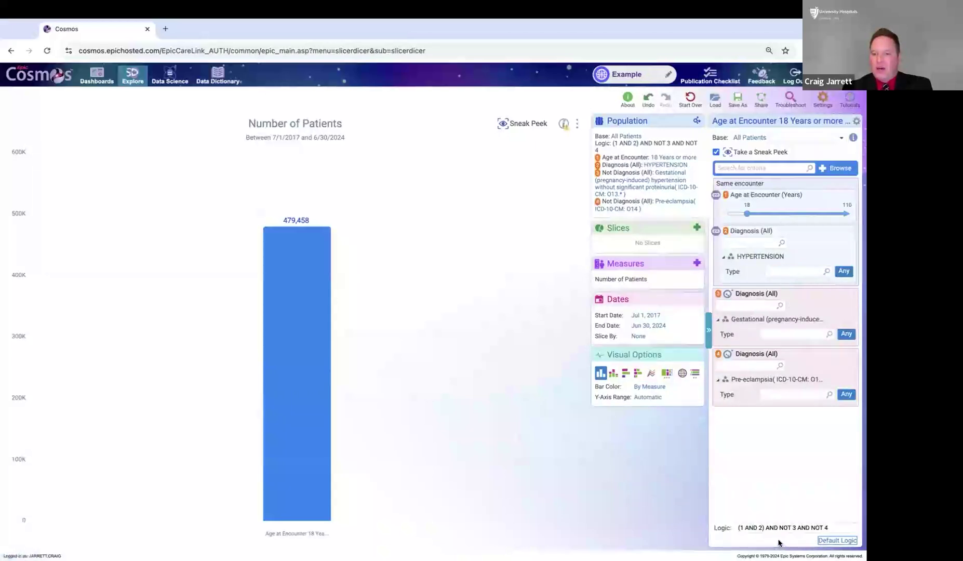
click(759, 530)
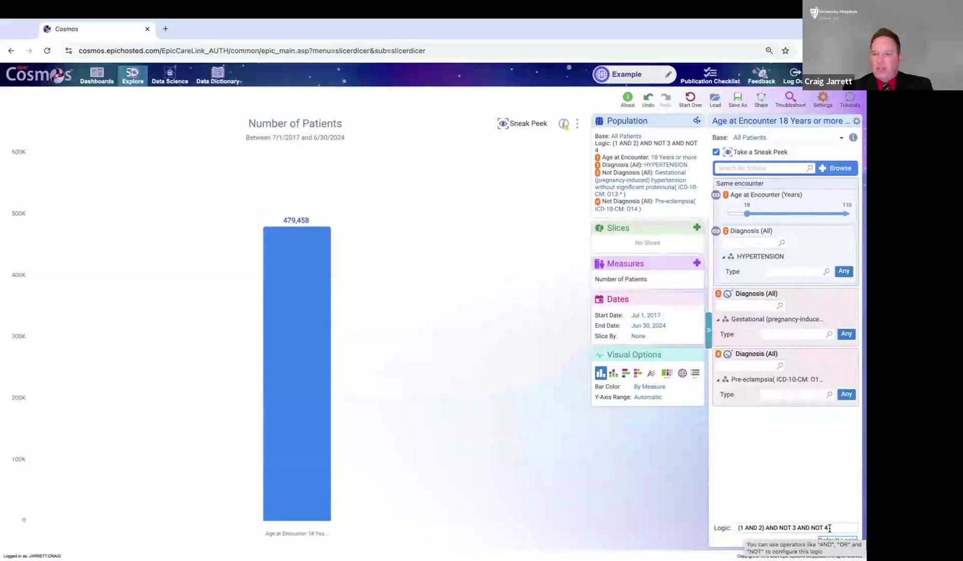
click(793, 528)
text(()
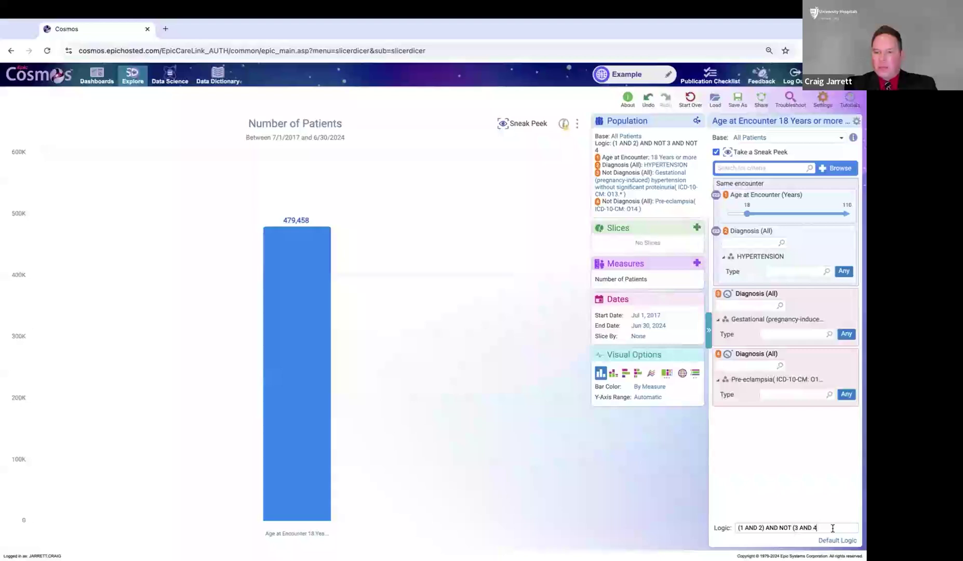
click(813, 505)
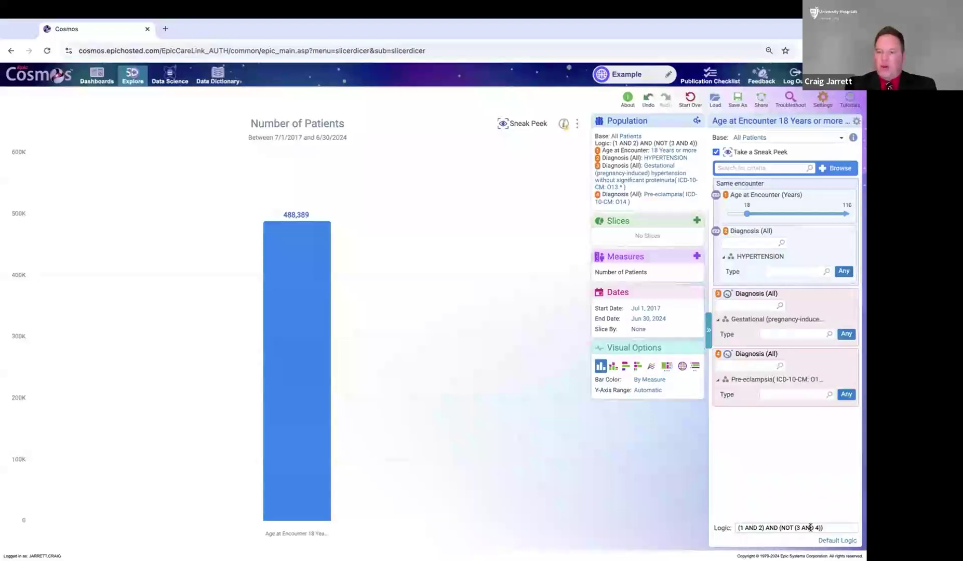
Change the logic to (1 AND 2) AND (NOT (3 OR 4)) and show the Complex Queries slide.
double_click(812, 527)
key(BackSpace)
text(OR)
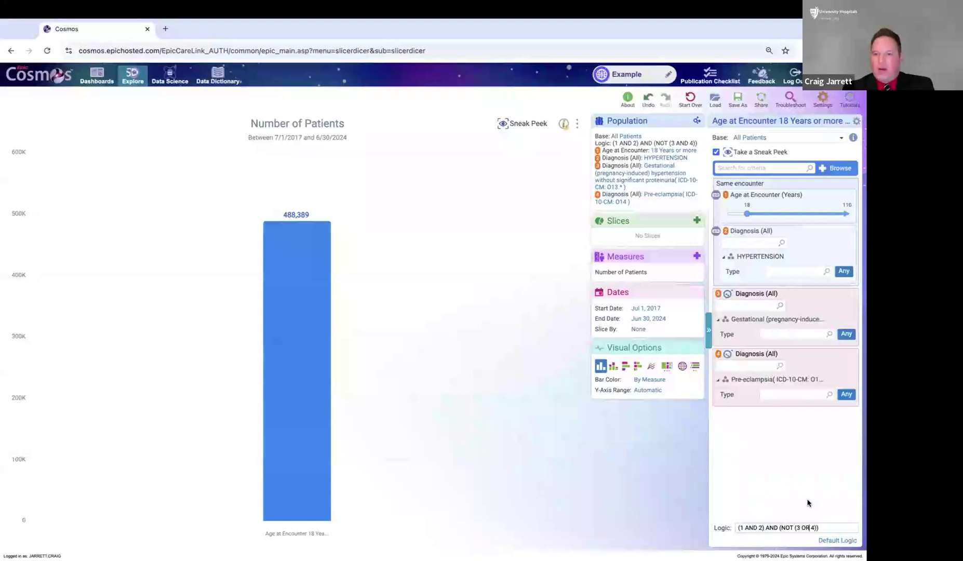
click(636, 465)
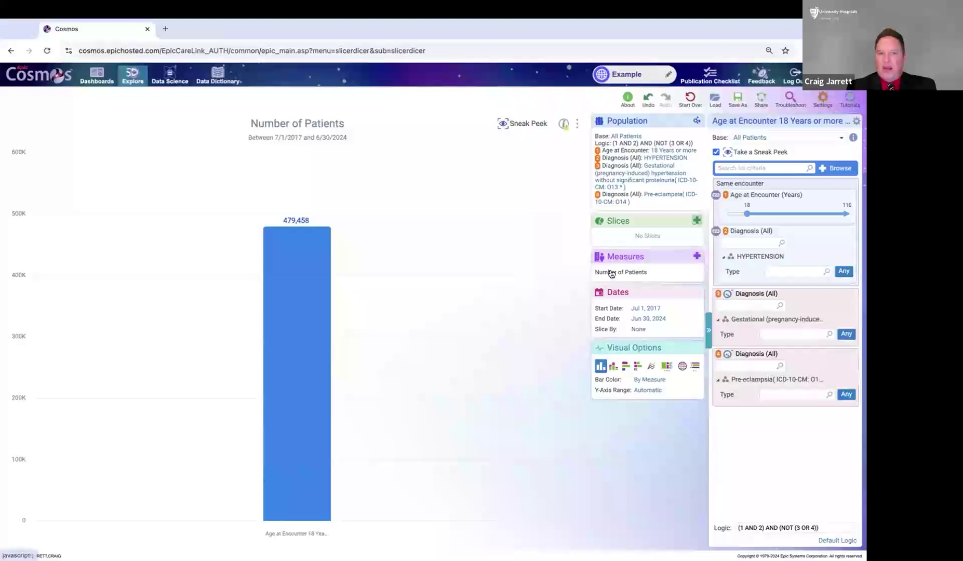
key(ctrl+super+Left)
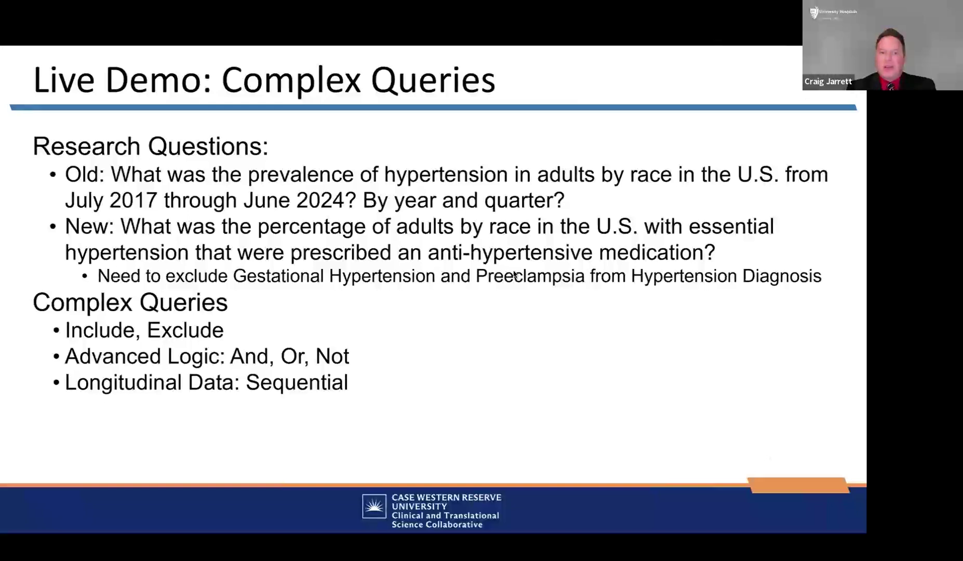
Return from the PowerPoint slide to the Cosmos chart showing 479,458 patients.
key(alt+Tab)
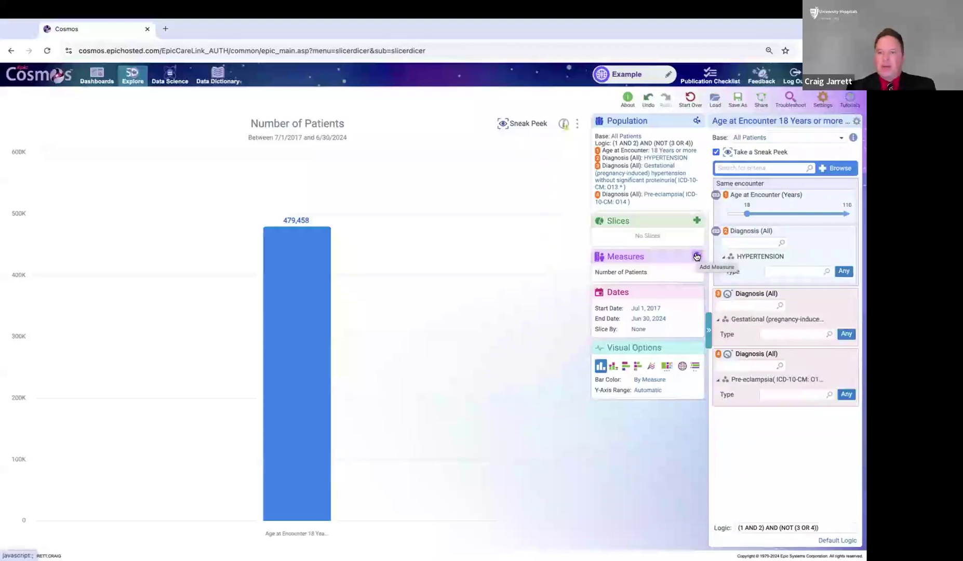
Slice the chart by Patient Race: Asian, Other, Native Hawaiian, American Indian, White, Black.
click(696, 220)
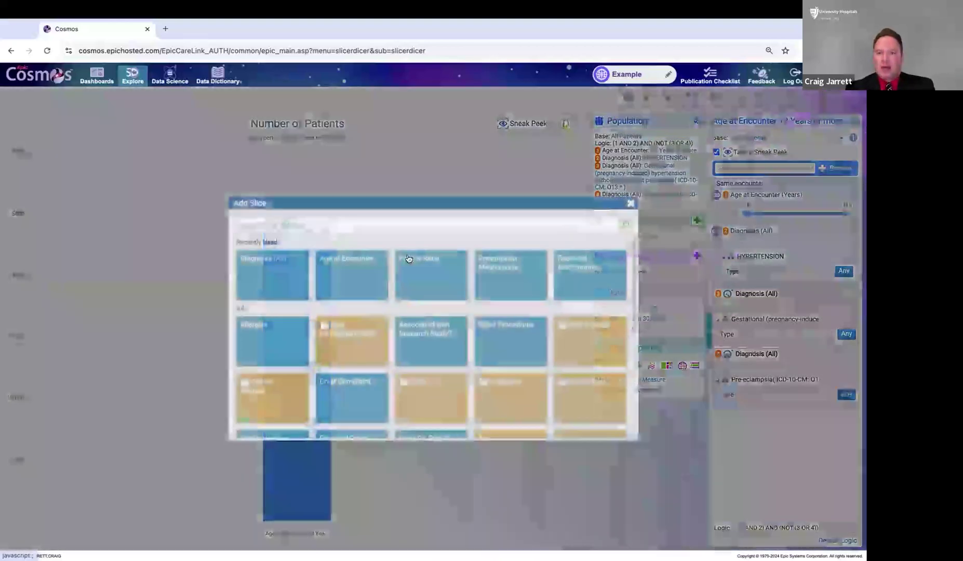
click(410, 273)
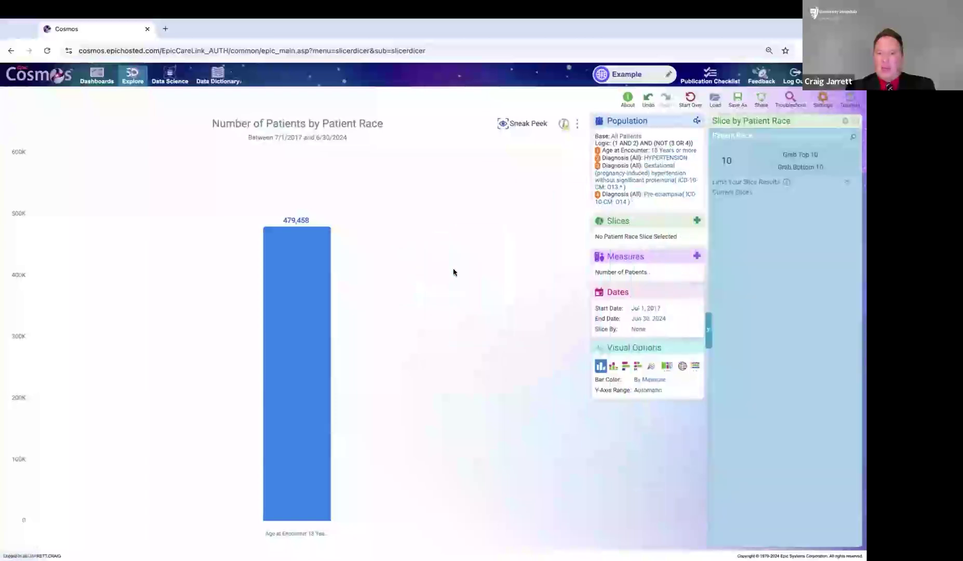
click(853, 138)
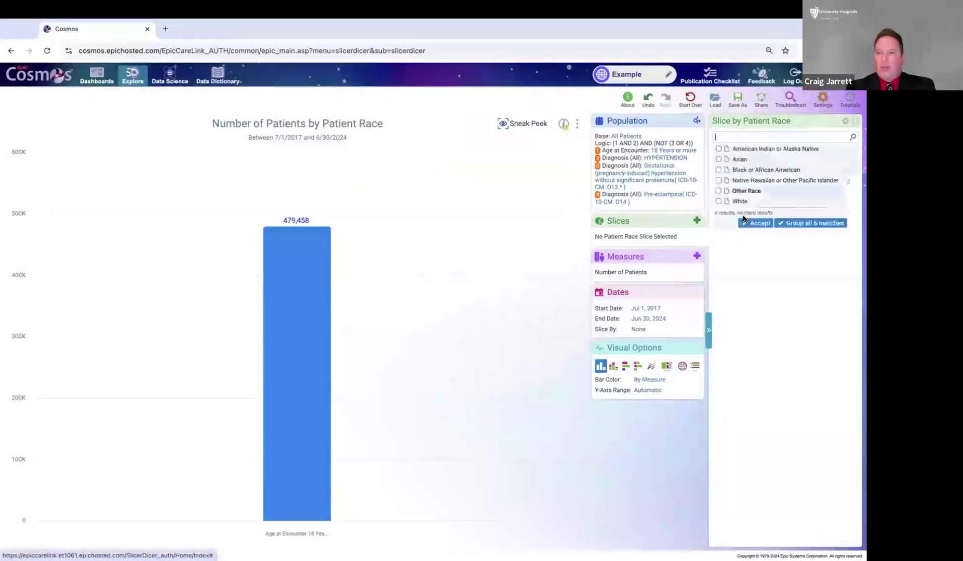
click(718, 159)
click(719, 191)
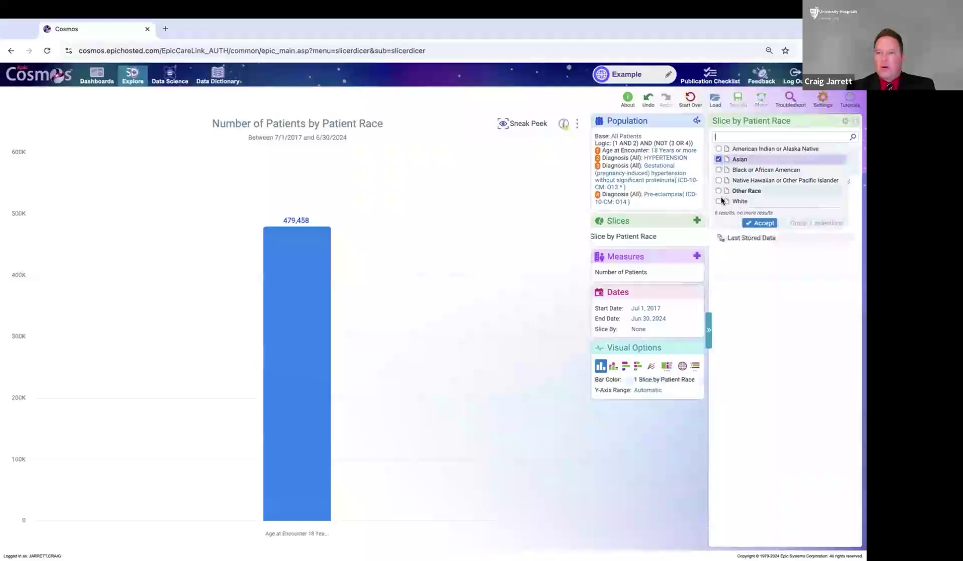
click(719, 180)
click(719, 148)
click(718, 201)
click(718, 170)
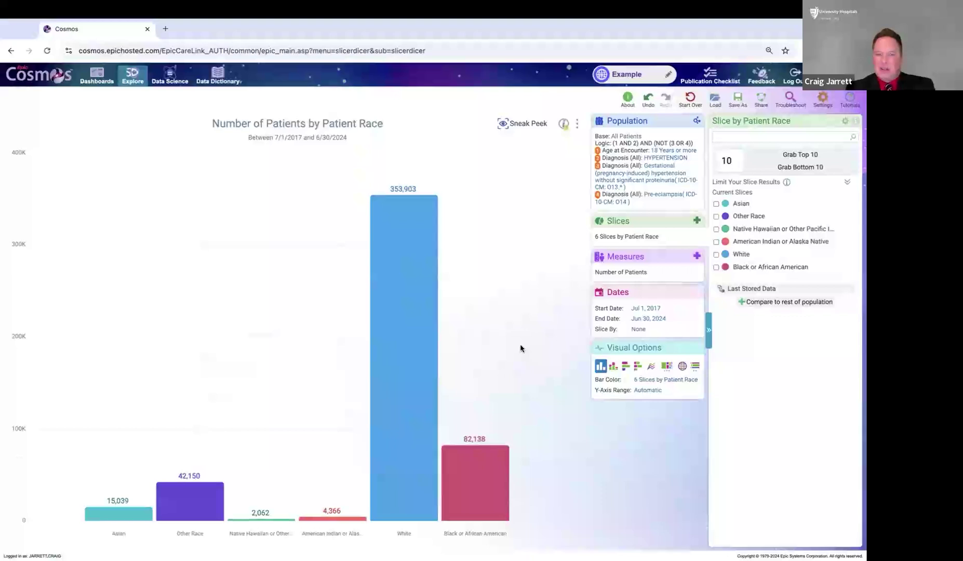
Add a Percentage with Selected Value measure based on Prescription Medications.
click(696, 255)
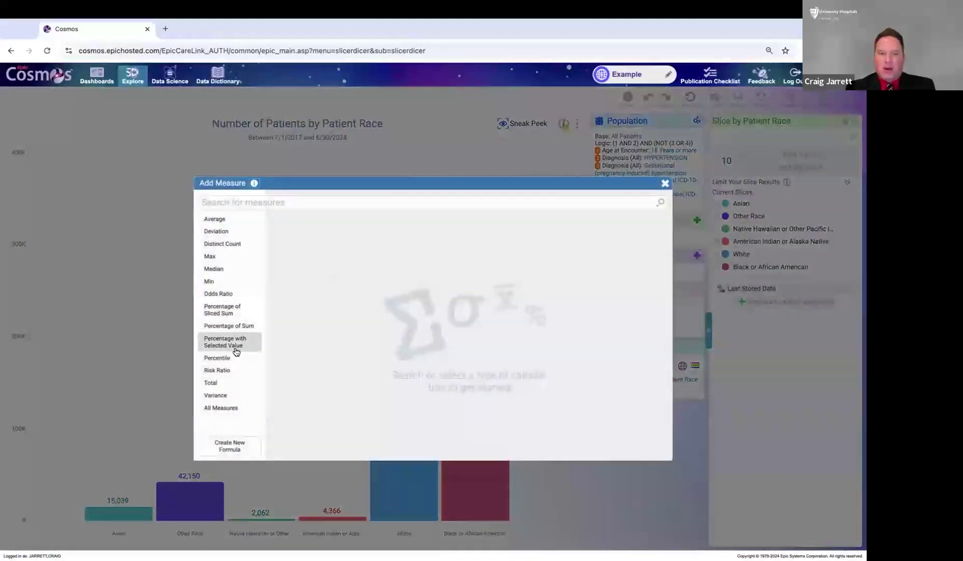
mouse_move(237, 352)
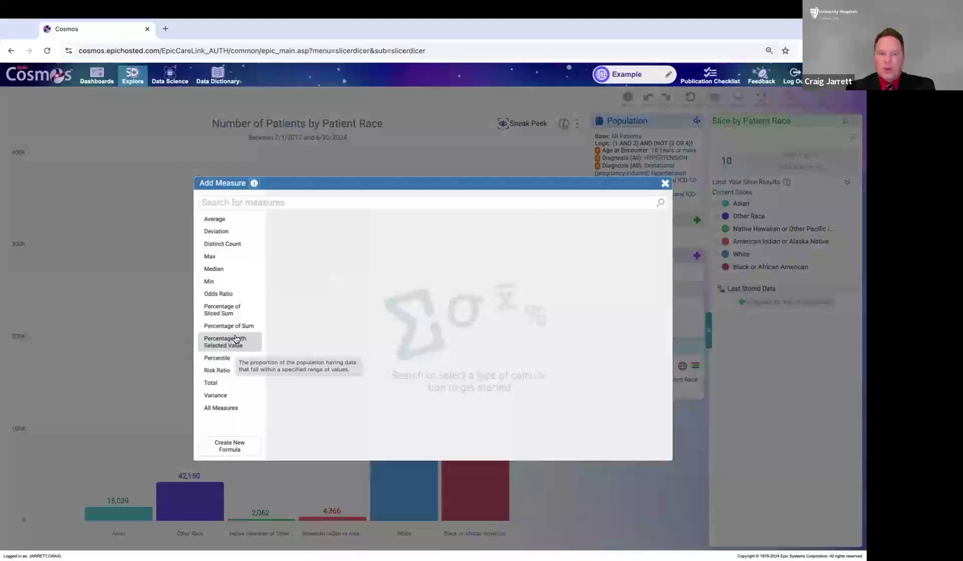
click(237, 329)
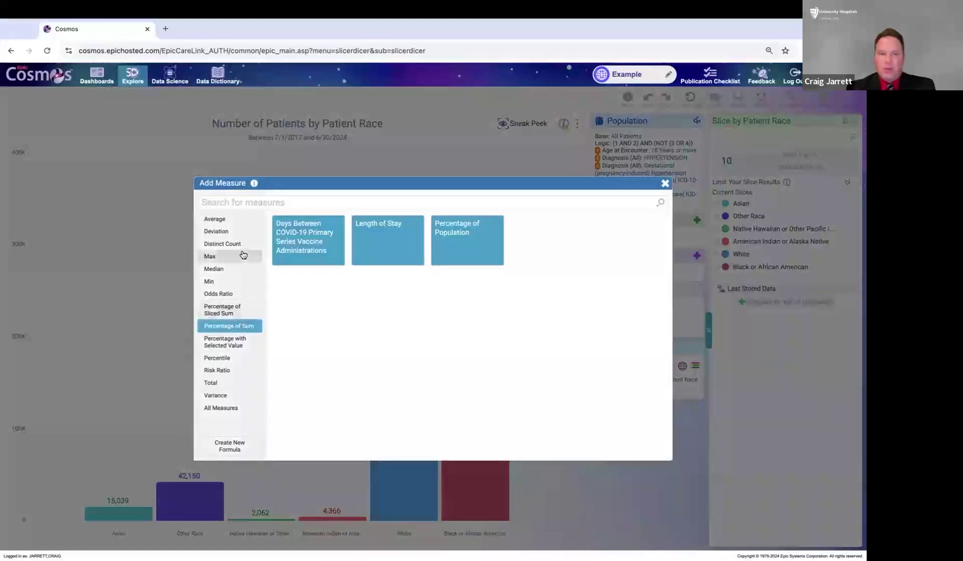
click(238, 357)
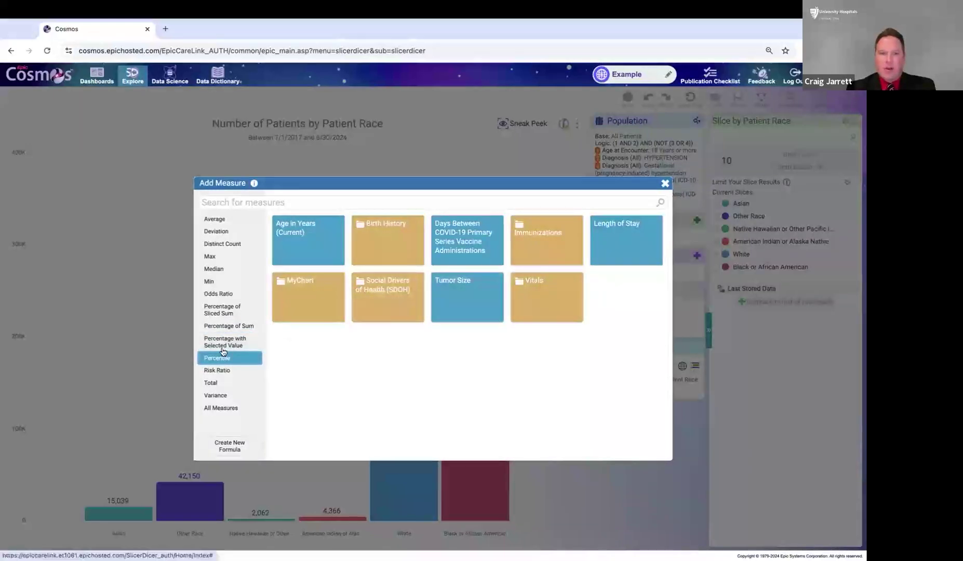
click(221, 344)
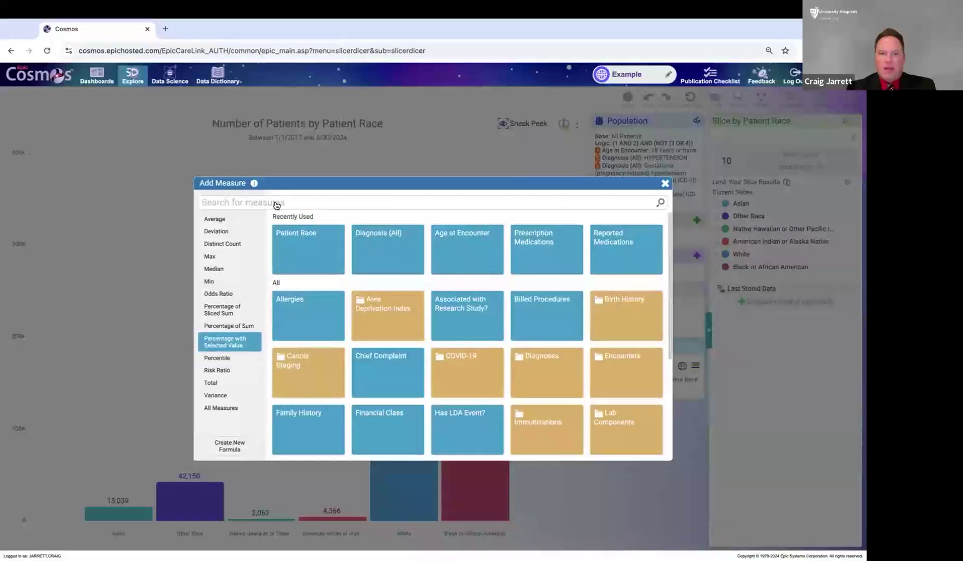
scroll(337, 318, down, 3)
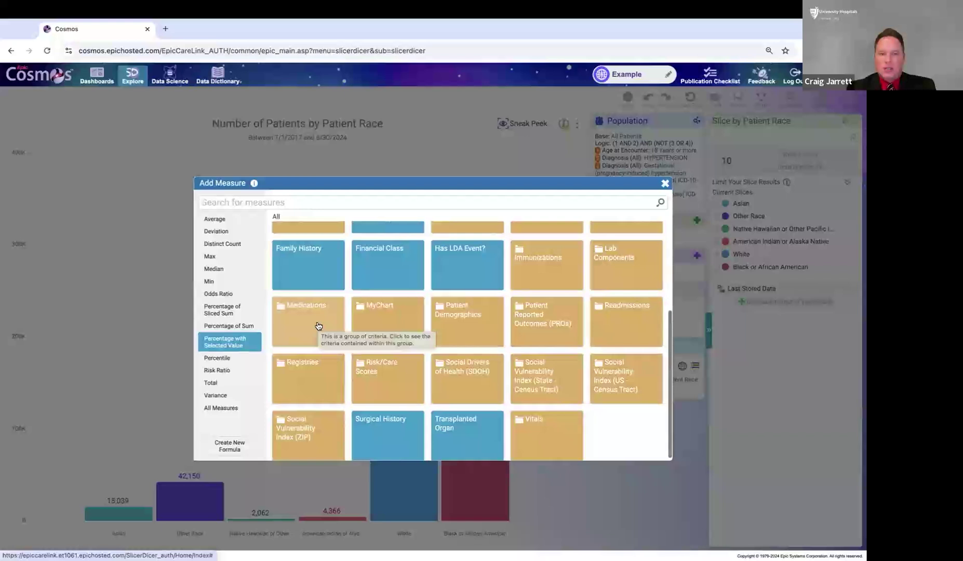
click(319, 325)
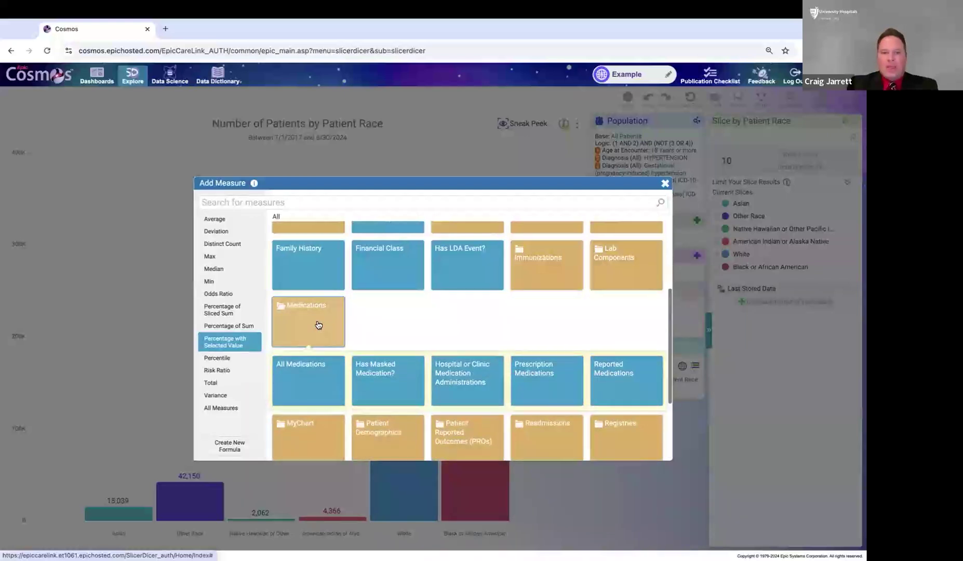
click(535, 382)
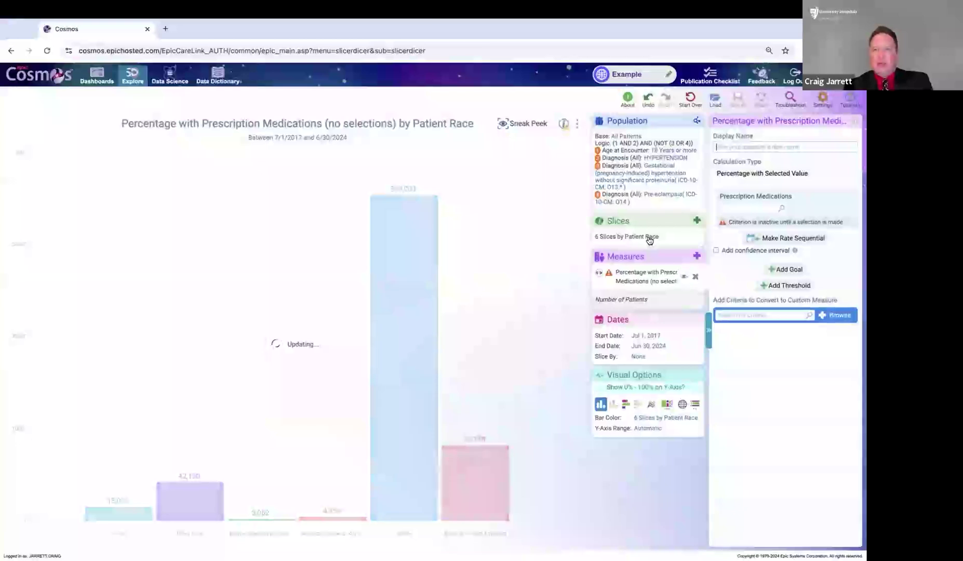
Limit the Prescription Medications measure to Antihypertensive medications and accept.
text(metop)
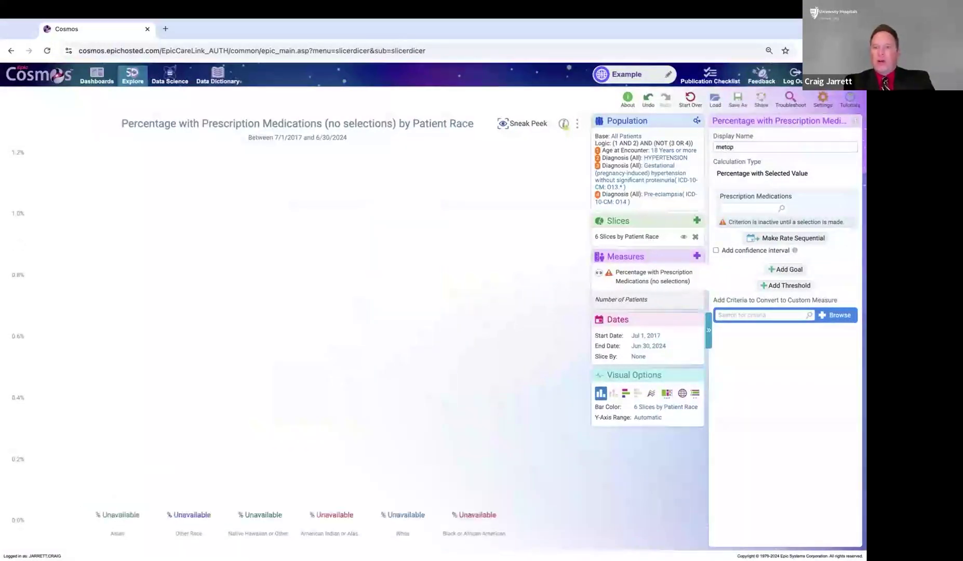
text(rol)
key(BackSpace)
key(BackSpace)
key(BackSpace)
key(BackSpace)
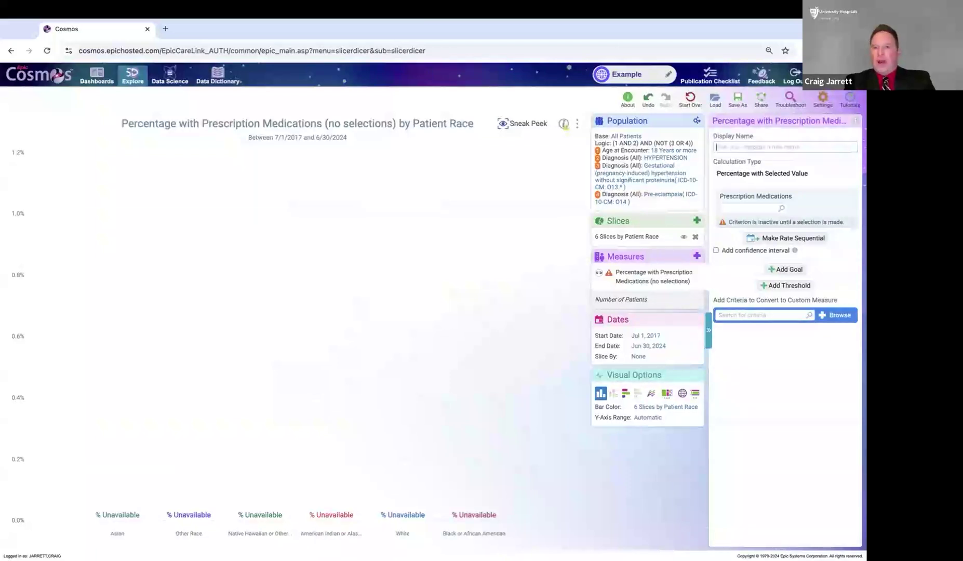
click(733, 209)
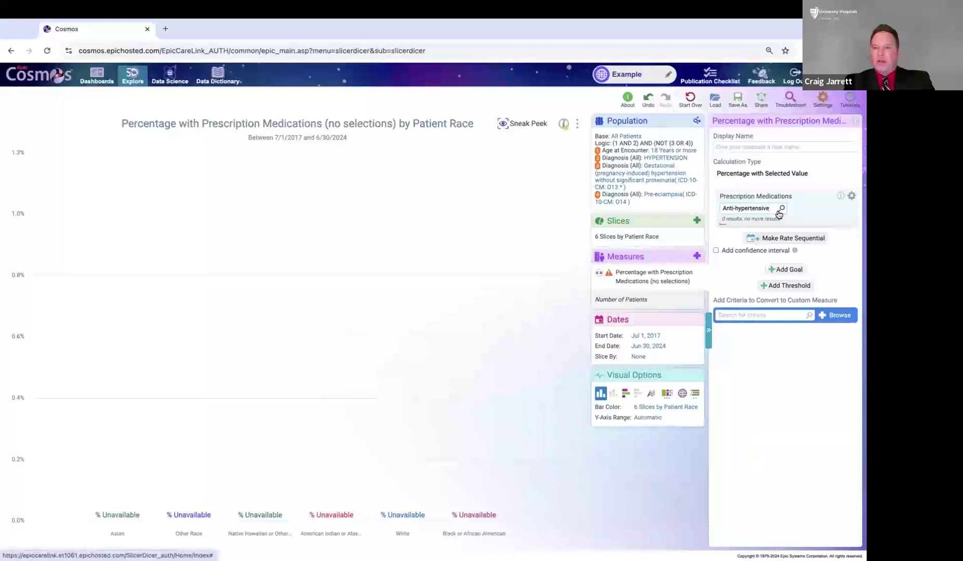
key(BackSpace)
key(BackSpace)
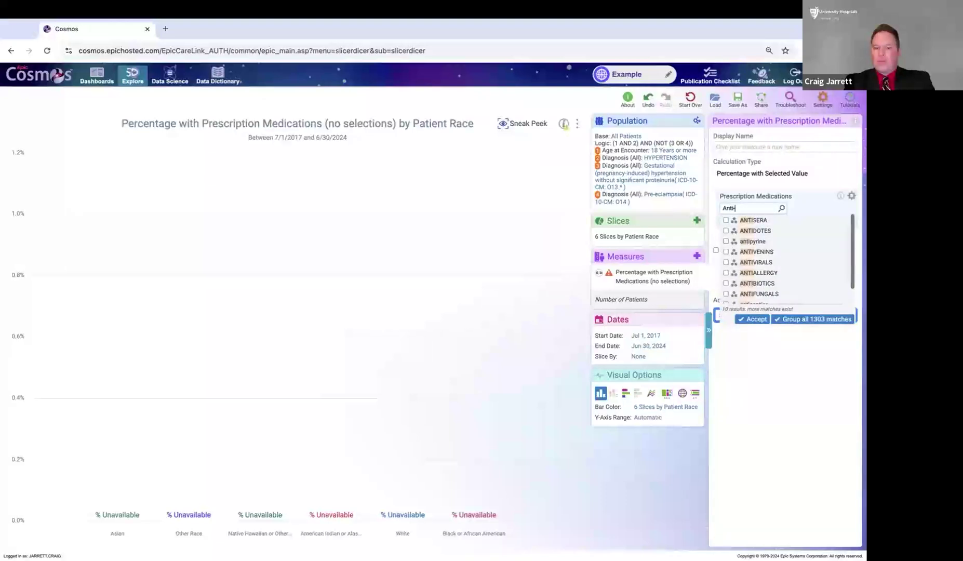
text(er)
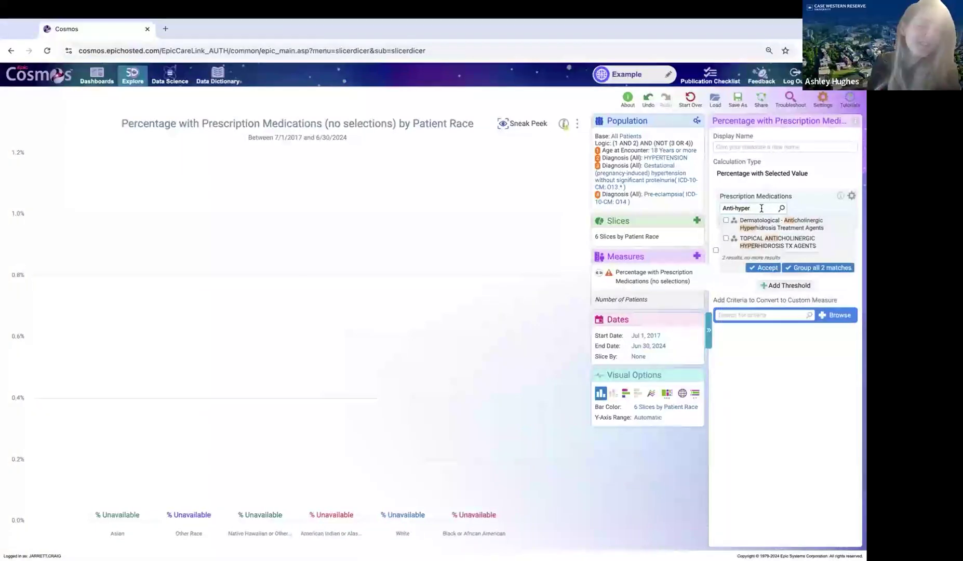
click(735, 208)
key(BackSpace)
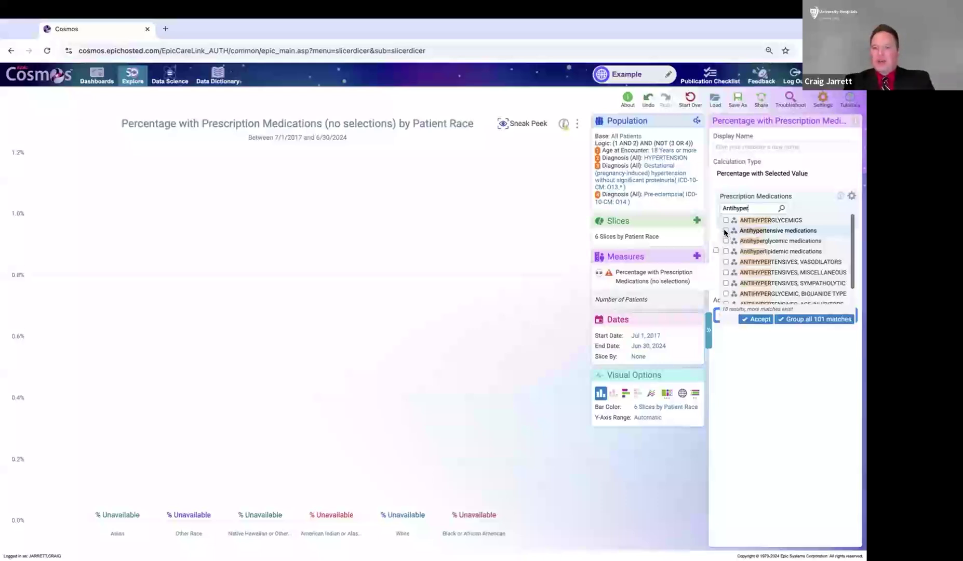
click(725, 232)
click(774, 319)
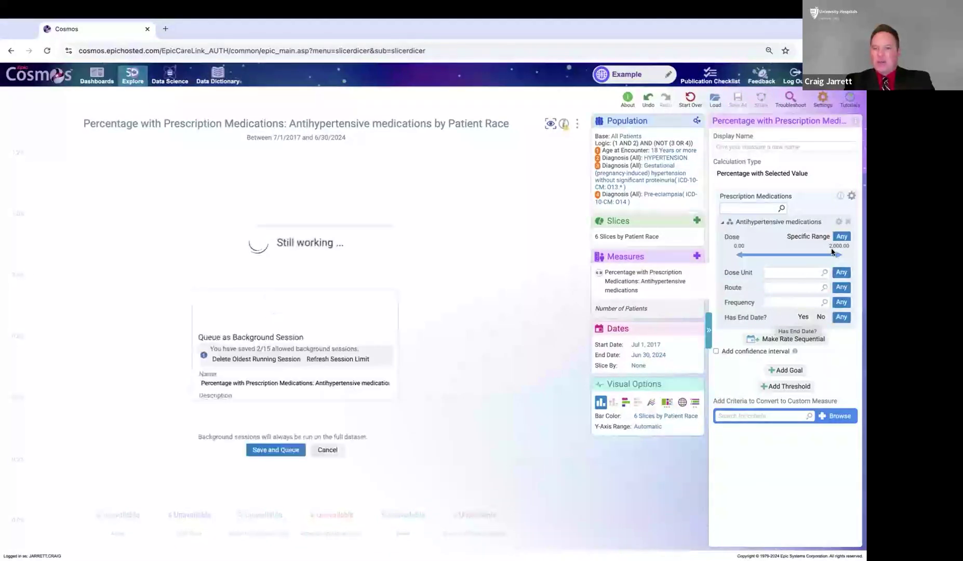
Browse all 3,270 drugs in the Antihypertensive medications grouper, then close it unchanged.
click(828, 226)
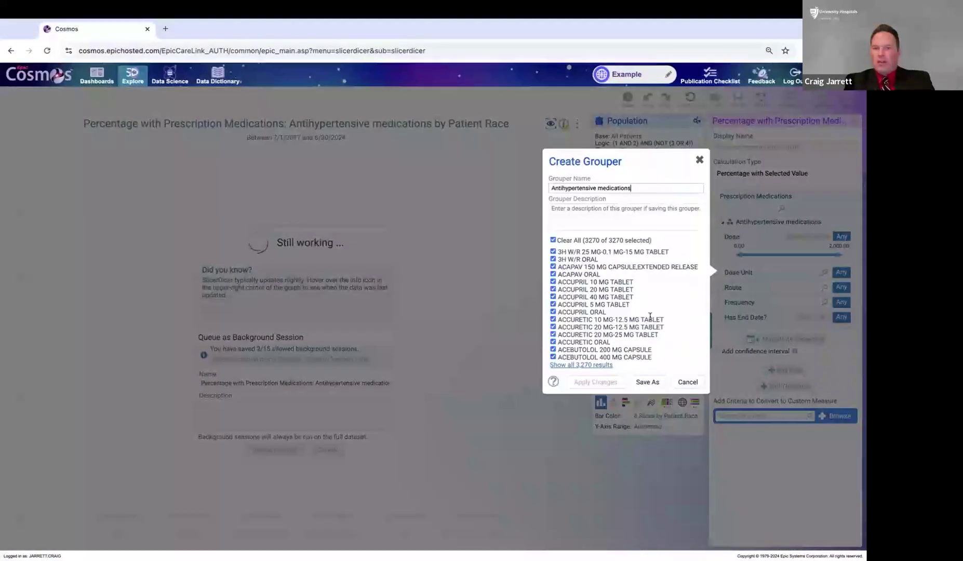
click(595, 365)
scroll(596, 365, down, 5)
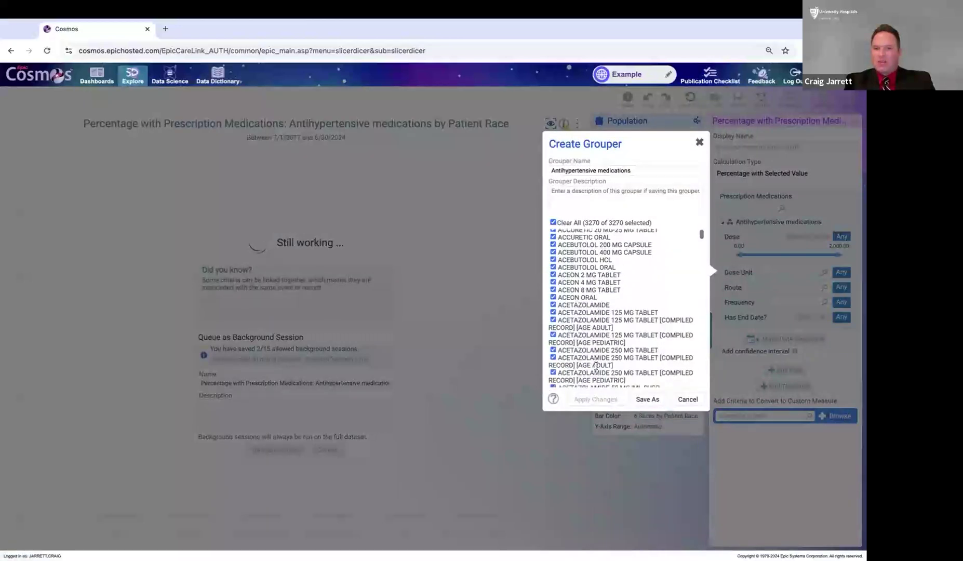
scroll(595, 365, down, 10)
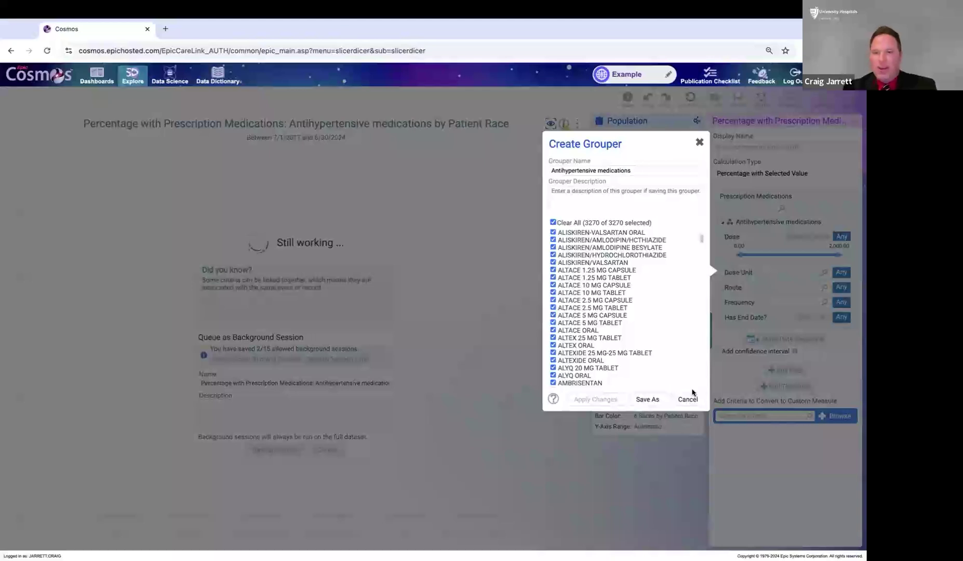
click(700, 145)
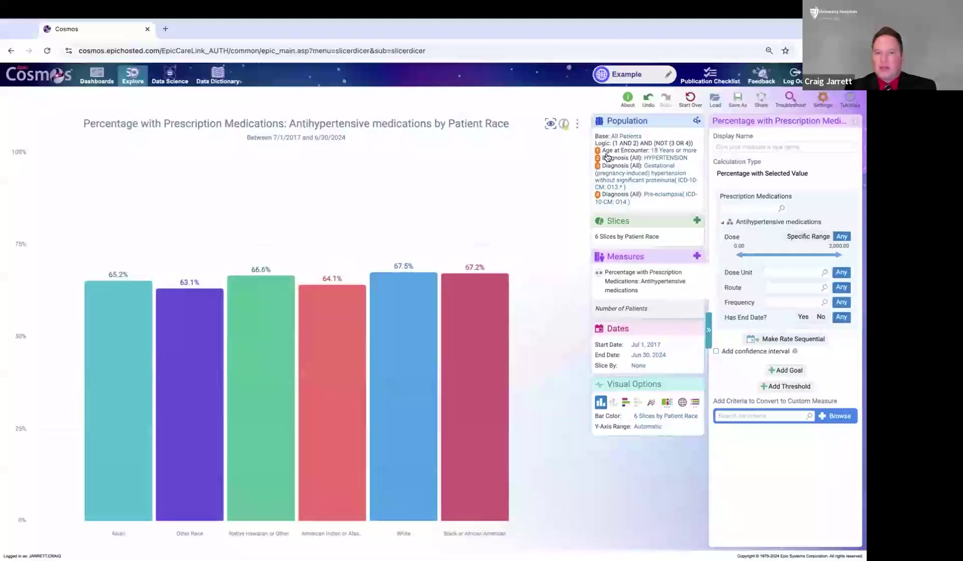
Give the chart a custom y-axis range with lower bound 0 and upper bound 100.
mouse_move(475, 278)
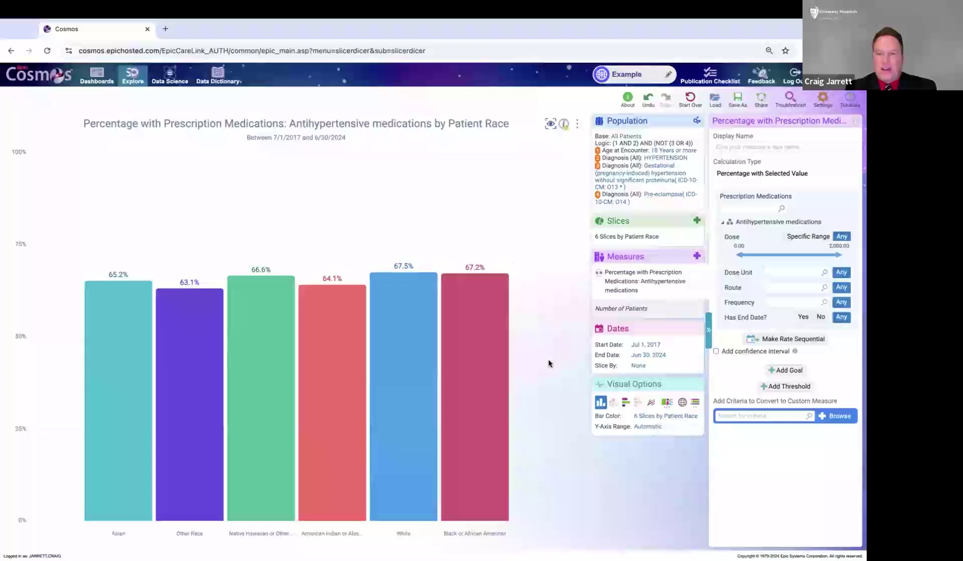
click(634, 384)
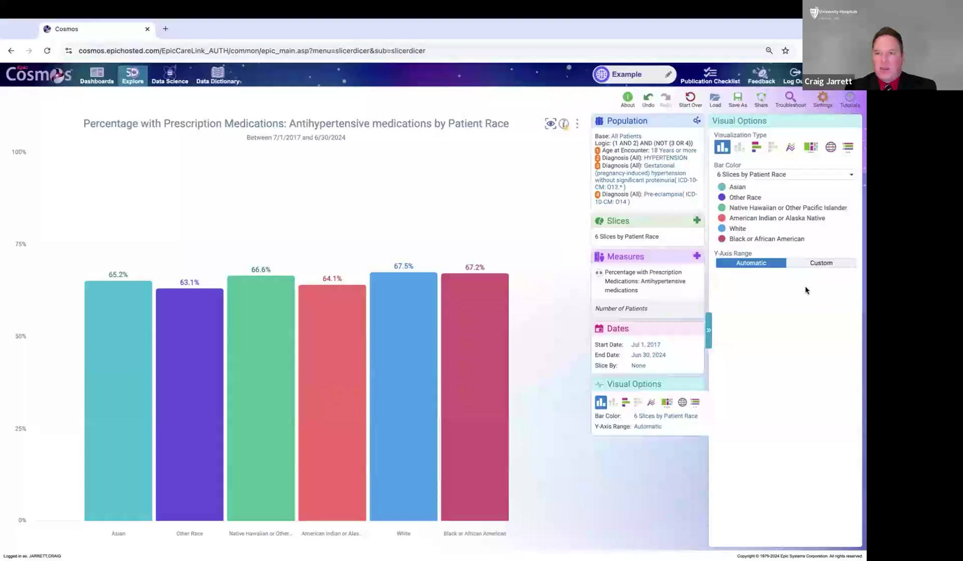
click(821, 264)
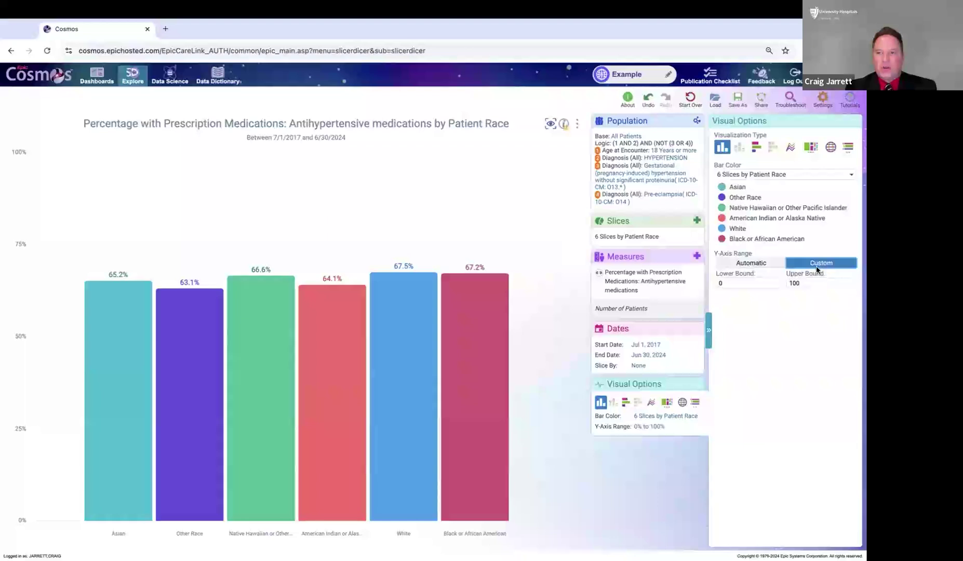
click(805, 281)
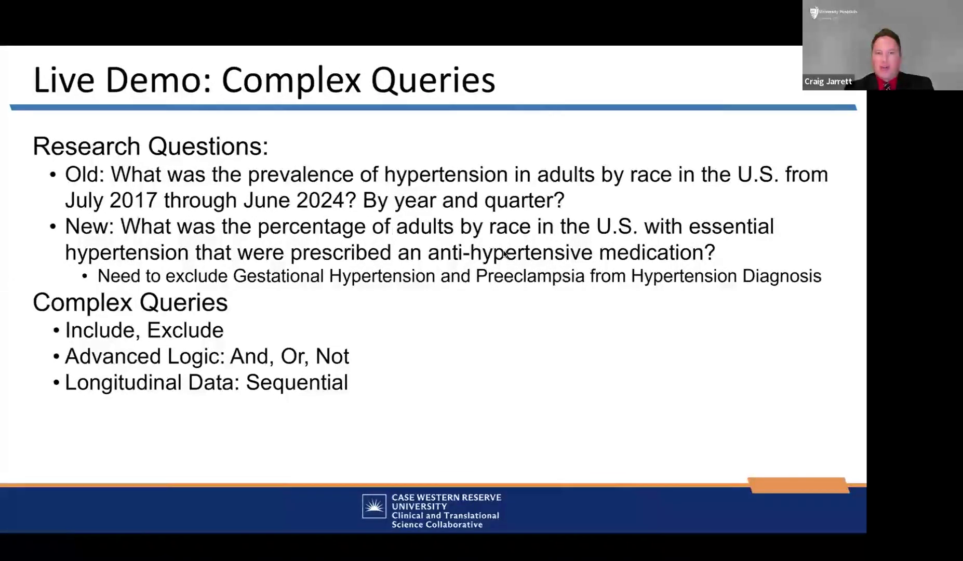
Glance back at the chart, then advance PowerPoint to the 'Data Visualization in SlicerDicer' slide.
key(alt+Tab)
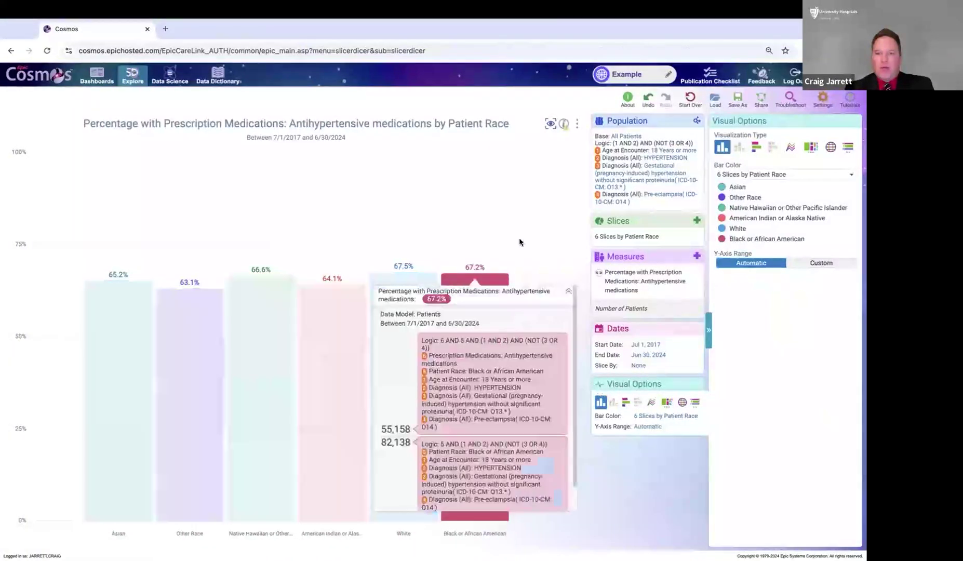
key(alt+Tab)
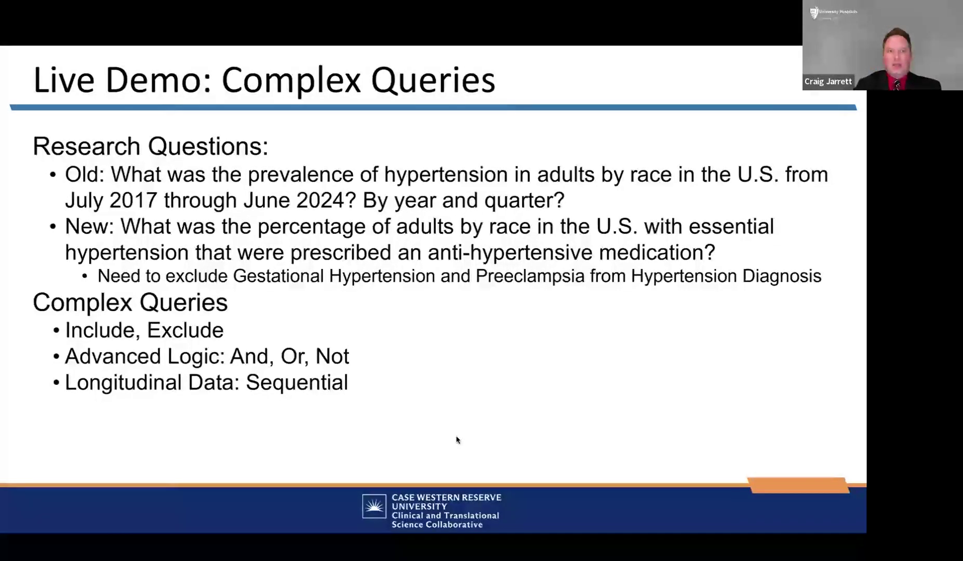
key(Right)
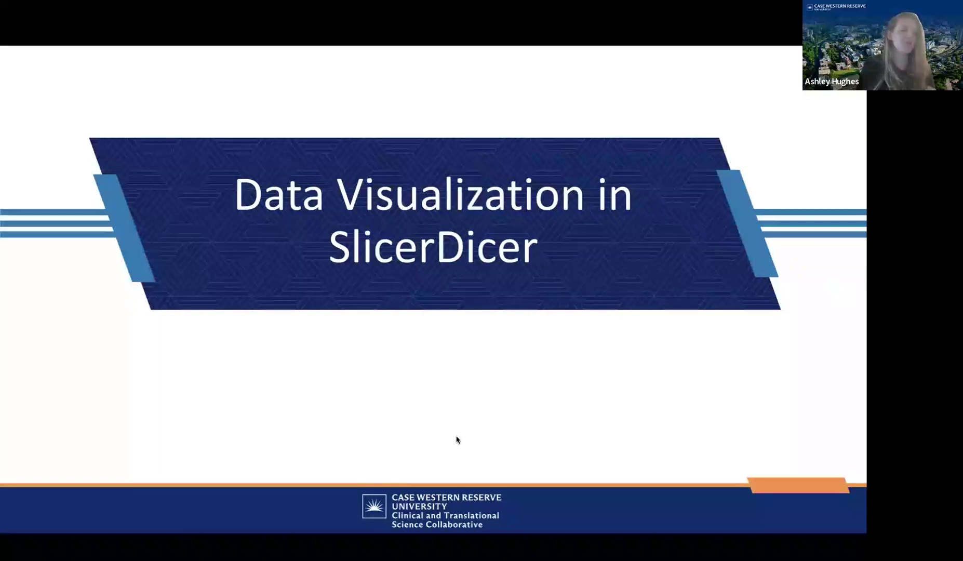
mouse_move(424, 31)
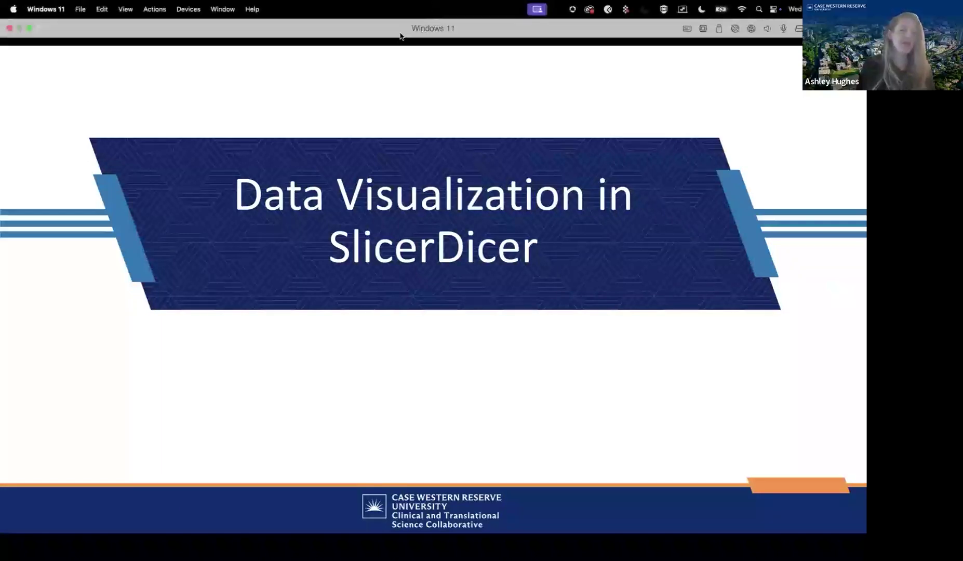
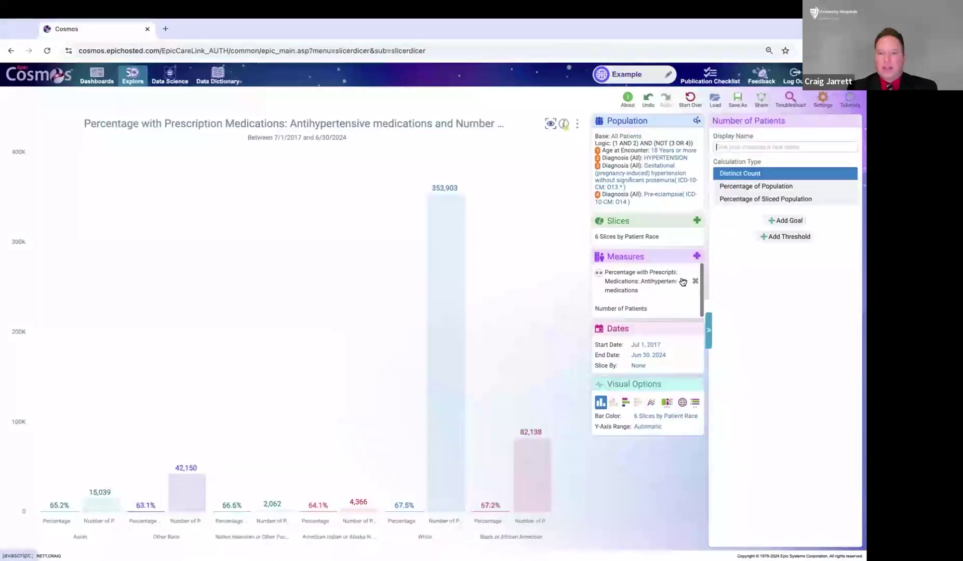
Hide the Percentage measure, stack the race patient counts in one bar, and inspect each segment's details.
click(695, 280)
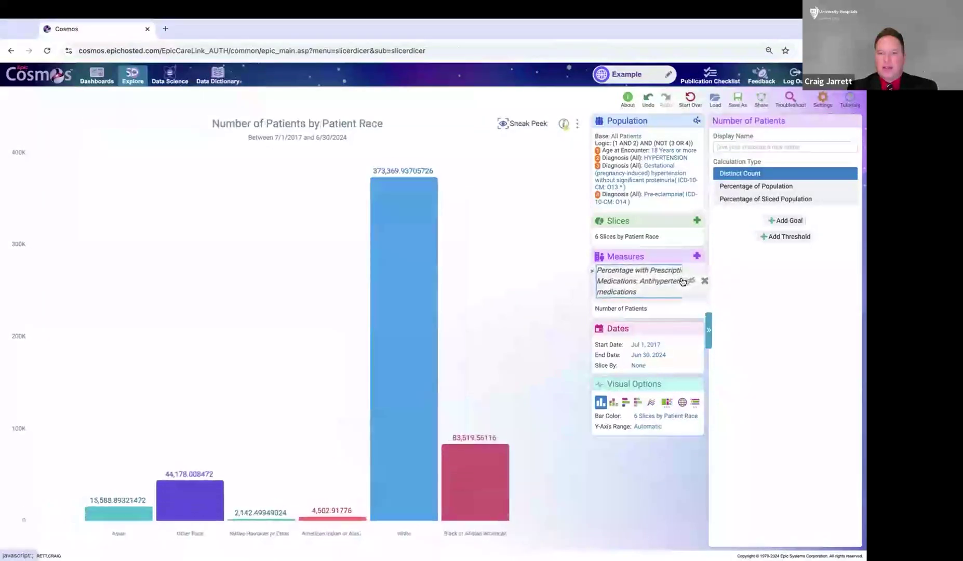
click(612, 406)
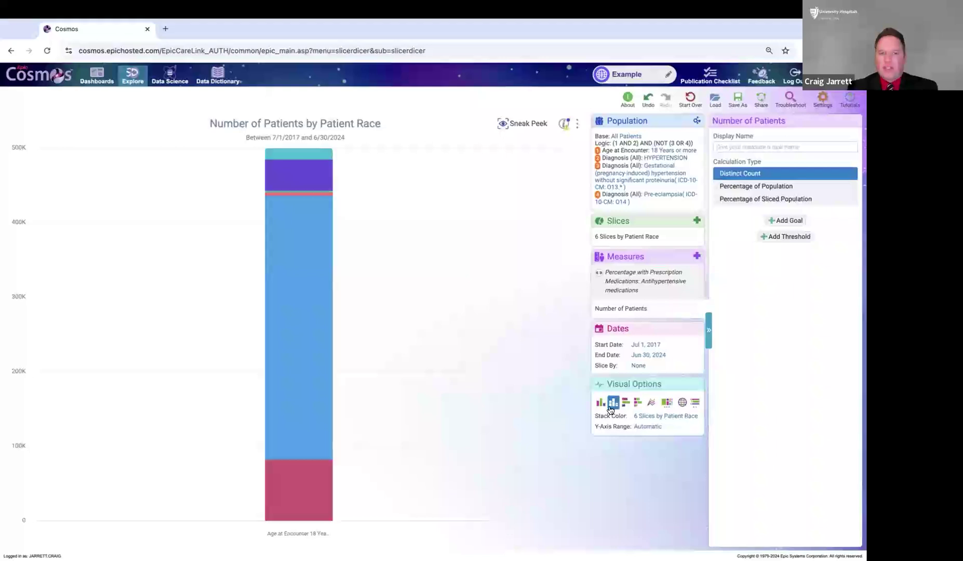
click(307, 189)
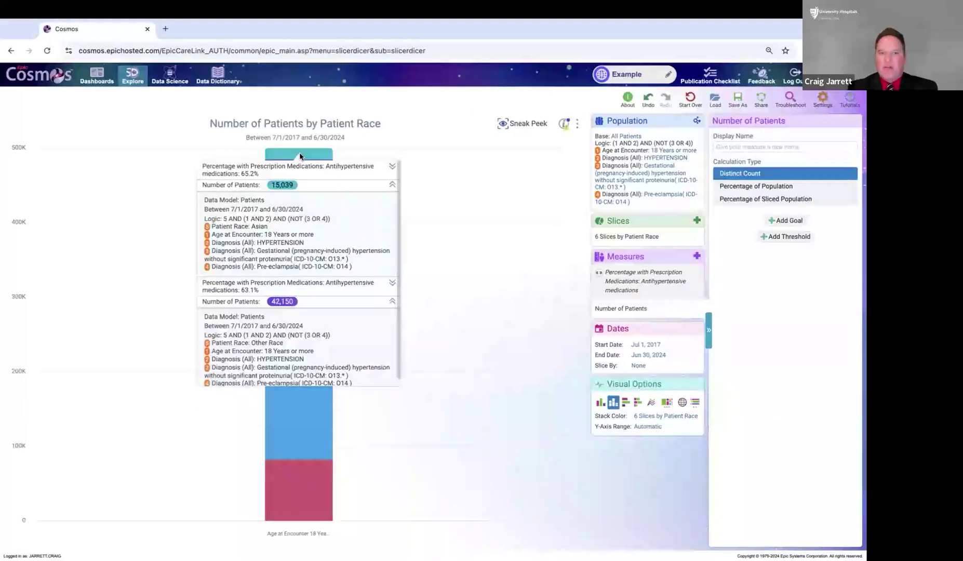
click(466, 229)
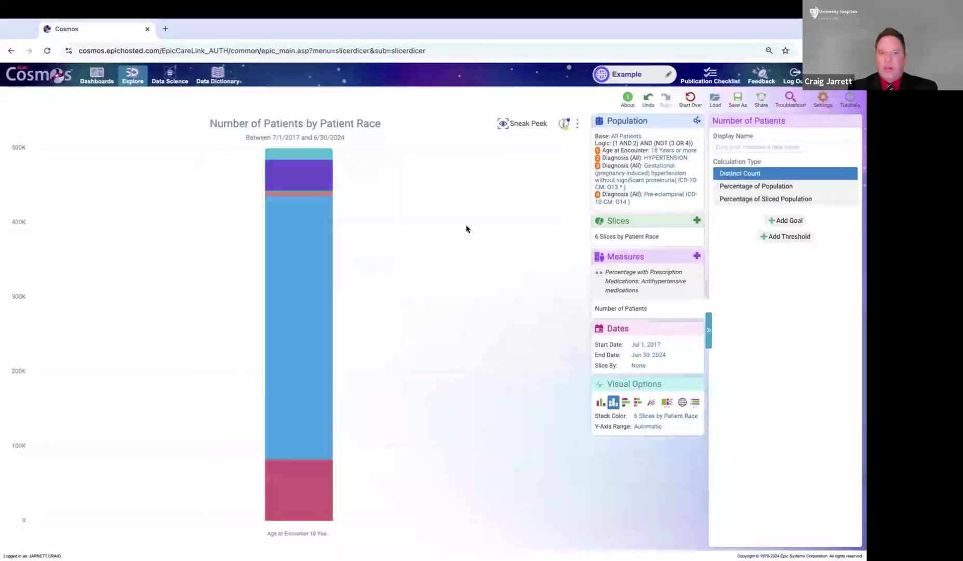
click(286, 178)
click(488, 243)
click(323, 197)
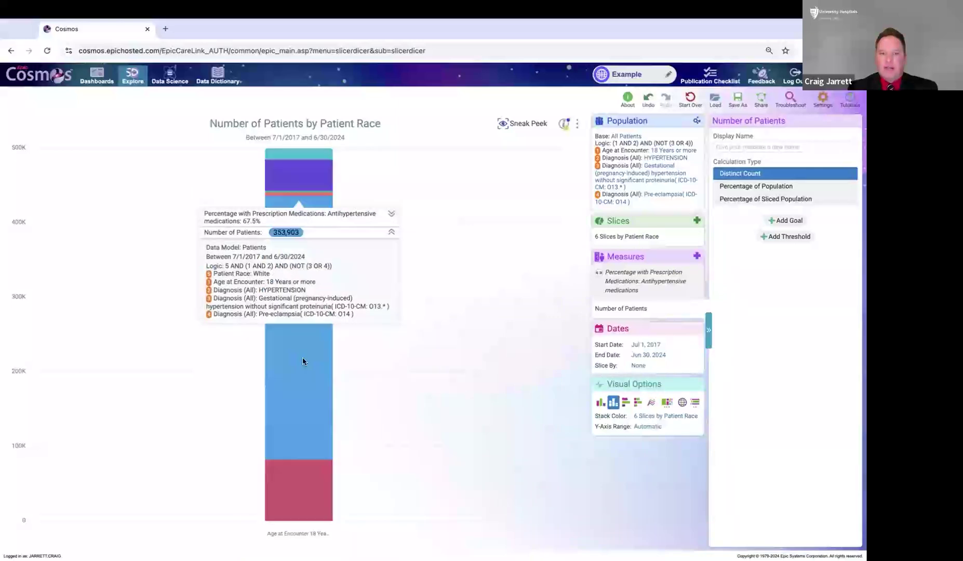
click(303, 496)
click(748, 327)
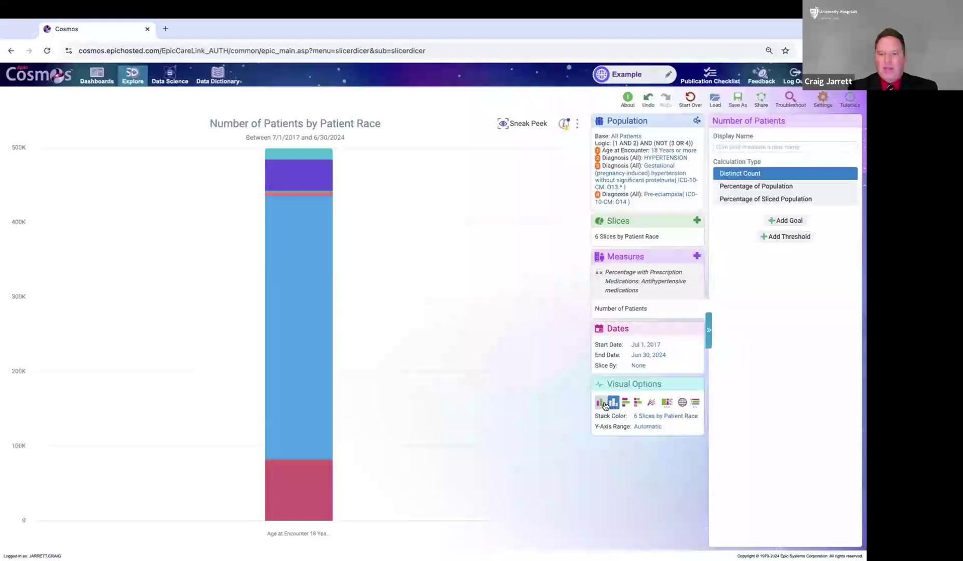
Try another chart type, return to plain bars, and re-select the Percentage measure.
click(649, 403)
click(687, 282)
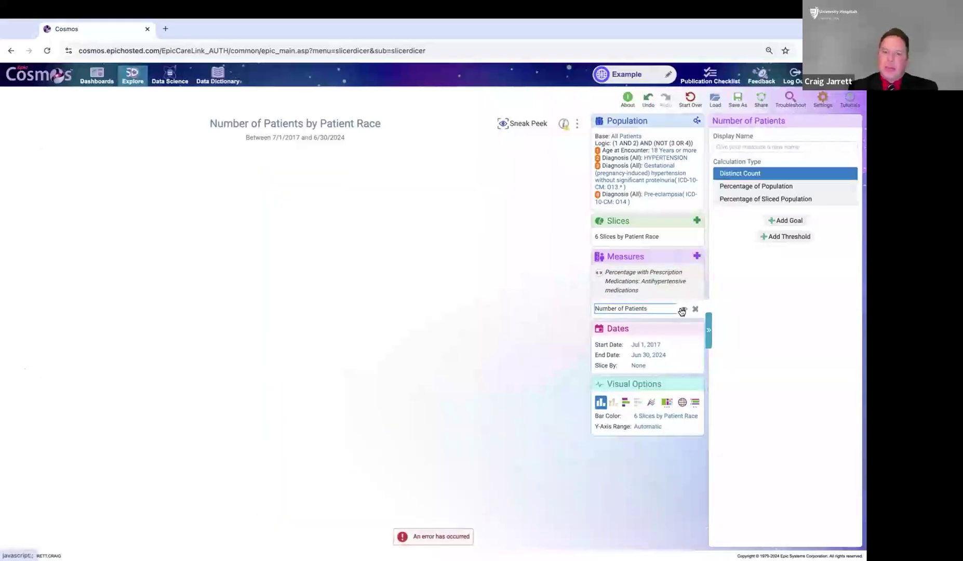
click(682, 287)
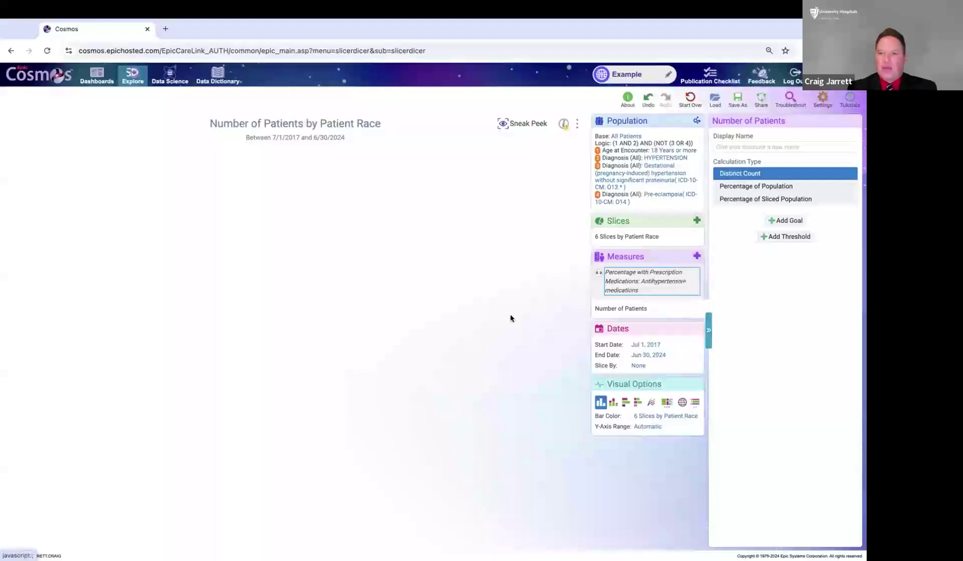
Start over with the Patients data model and Take a Sneak Peek turned on.
click(692, 104)
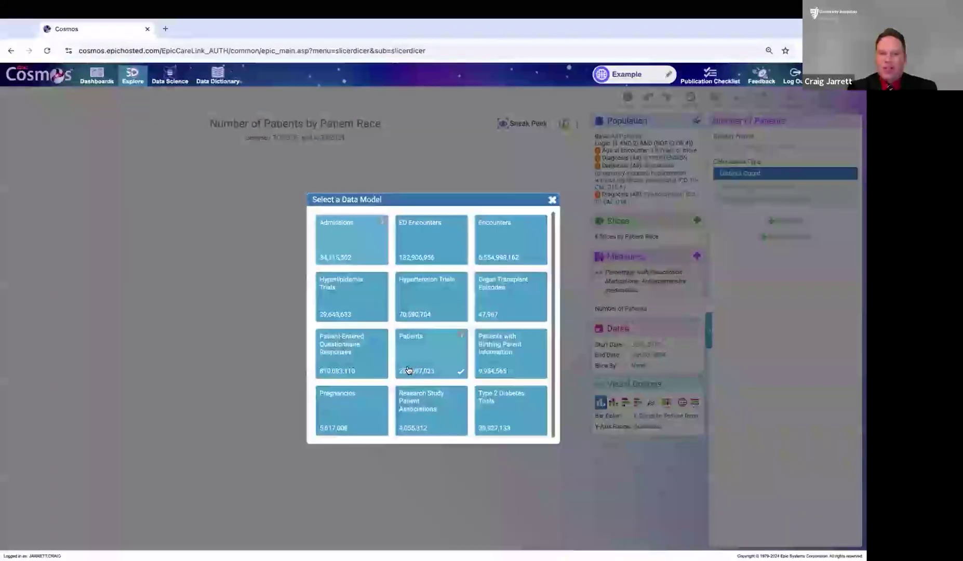
click(425, 356)
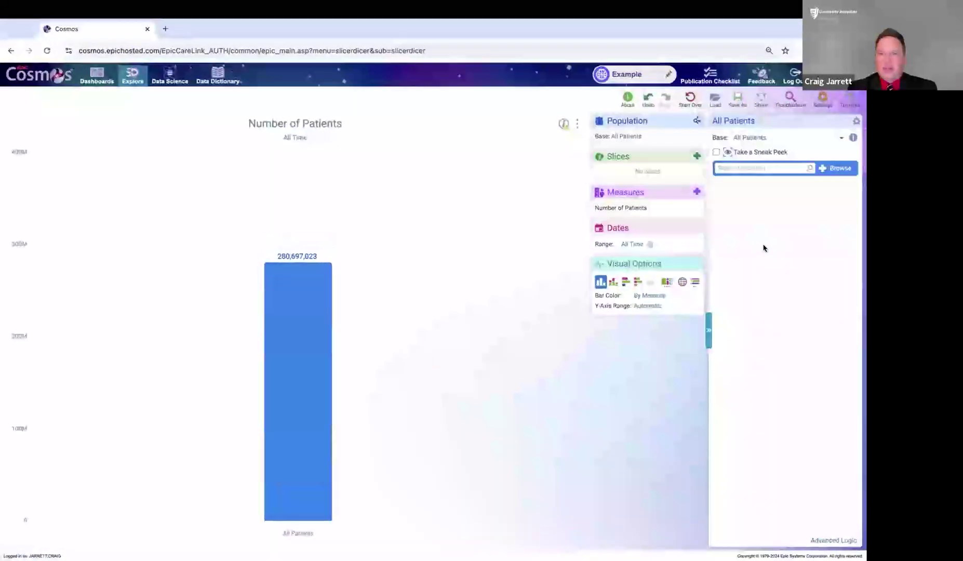
click(717, 152)
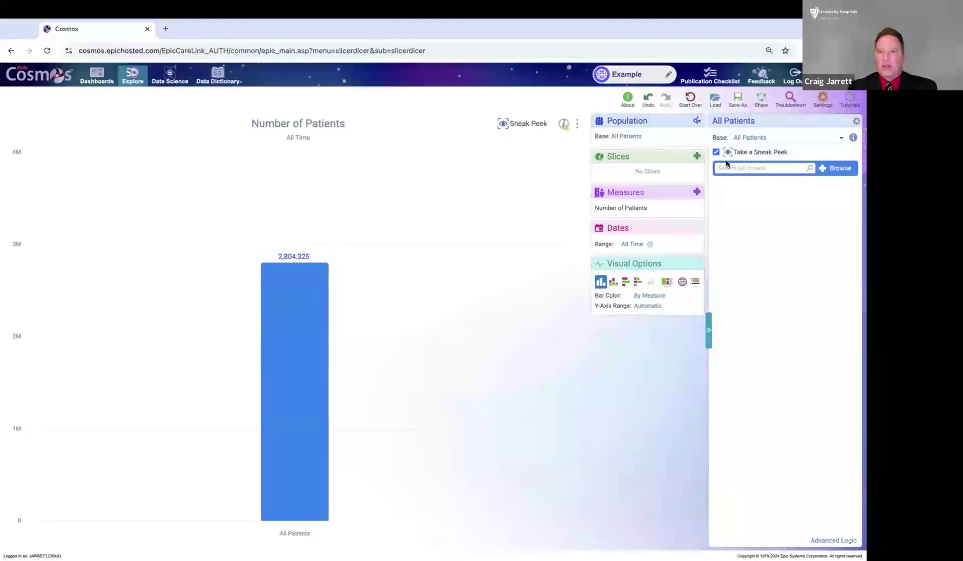
Add Diagnosis (All) and Age at Encounter 18+ criteria, then remove them, leaving no criteria.
click(726, 166)
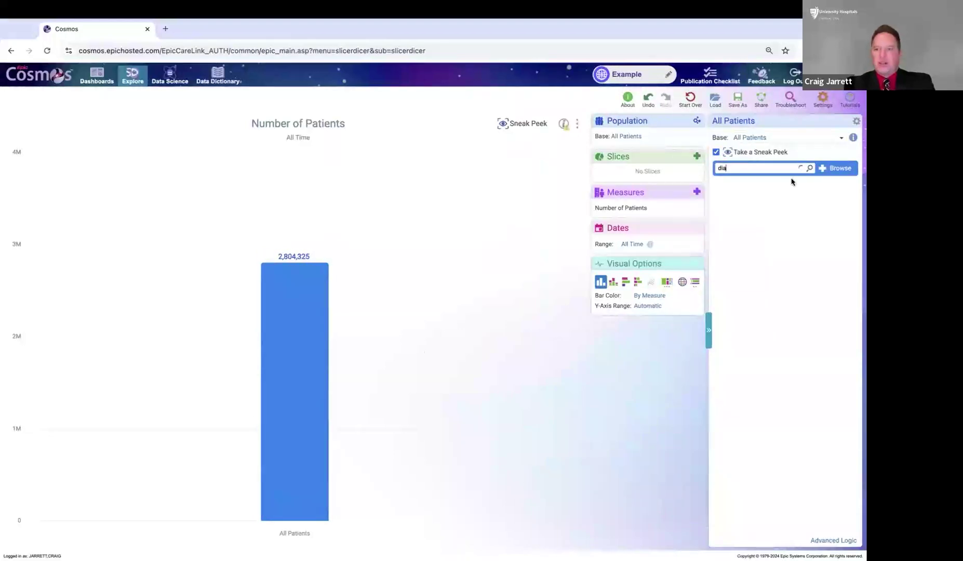
click(824, 167)
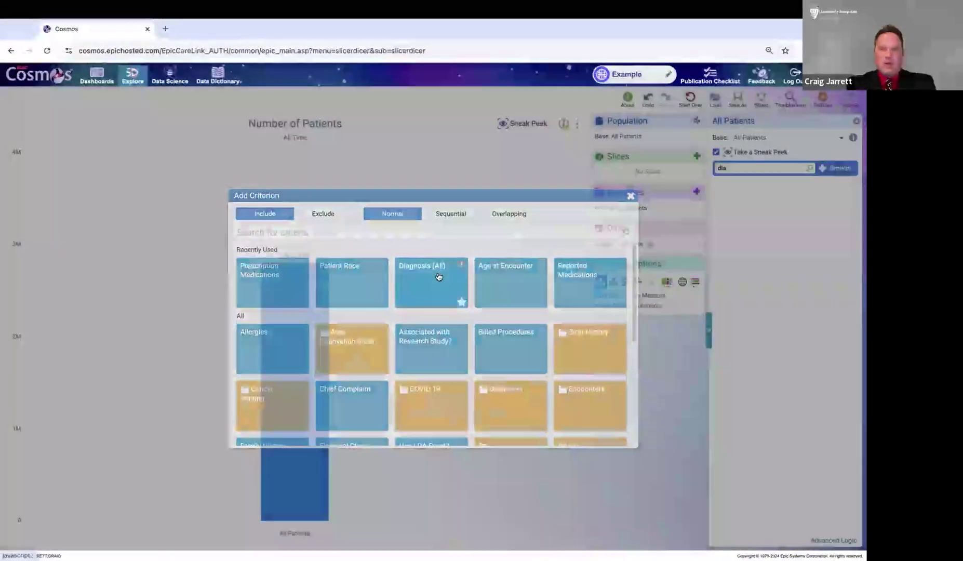
click(438, 276)
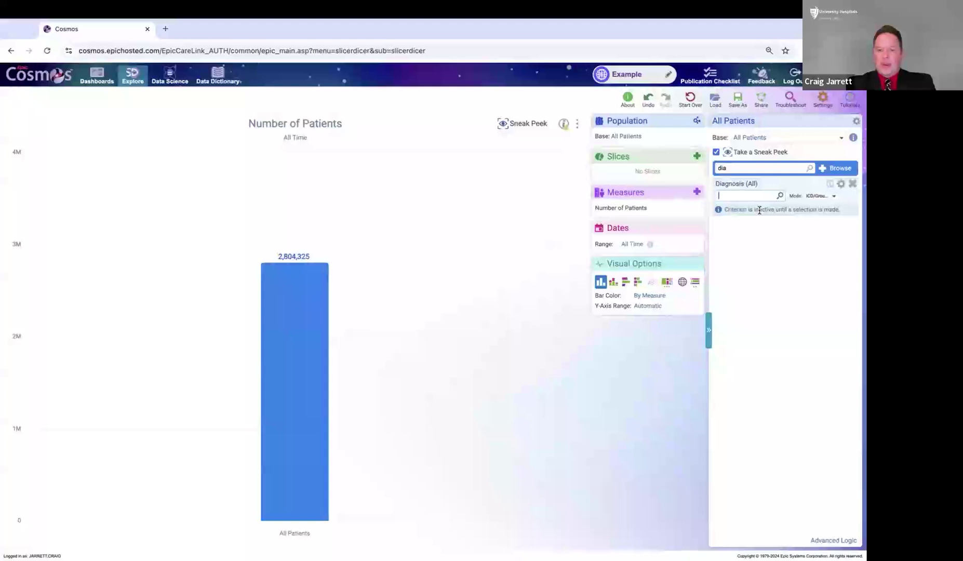
key(BackSpace)
key(BackSpace)
key(BackSpace)
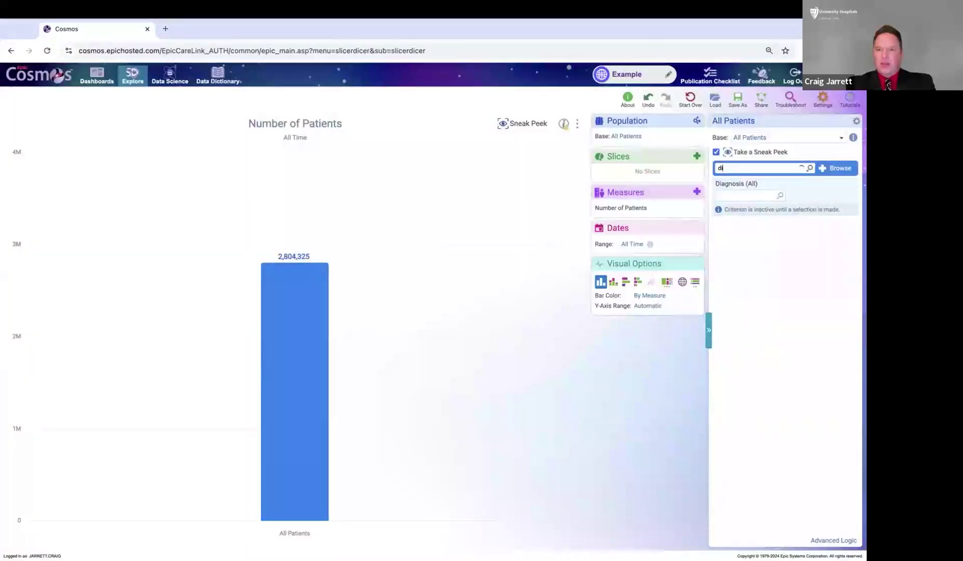
text(age)
click(826, 168)
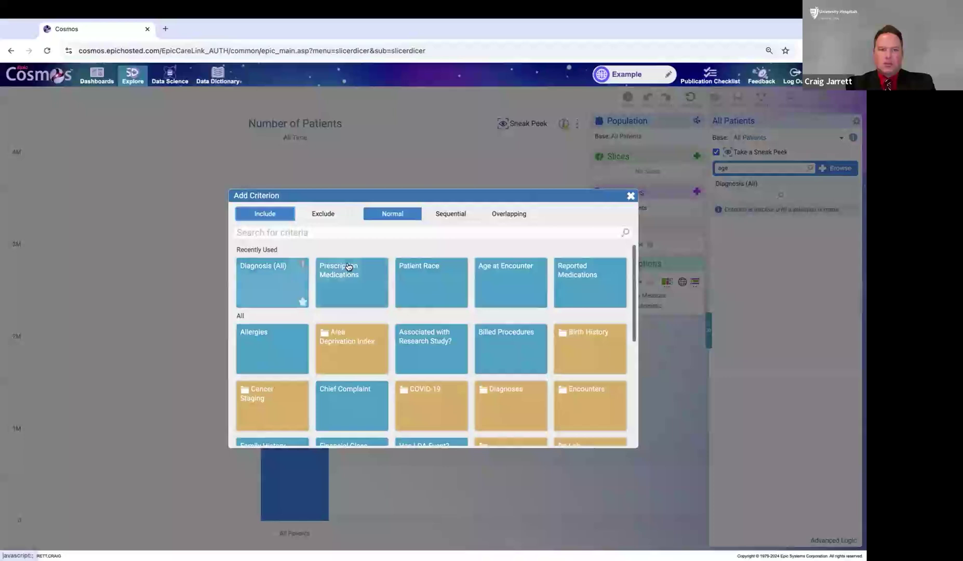
click(479, 273)
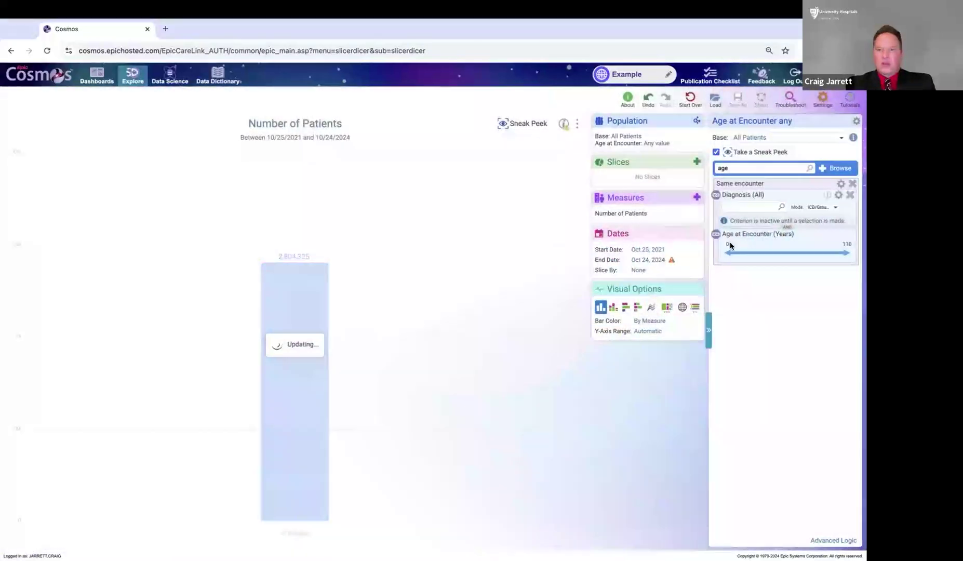
drag(728, 253, 749, 255)
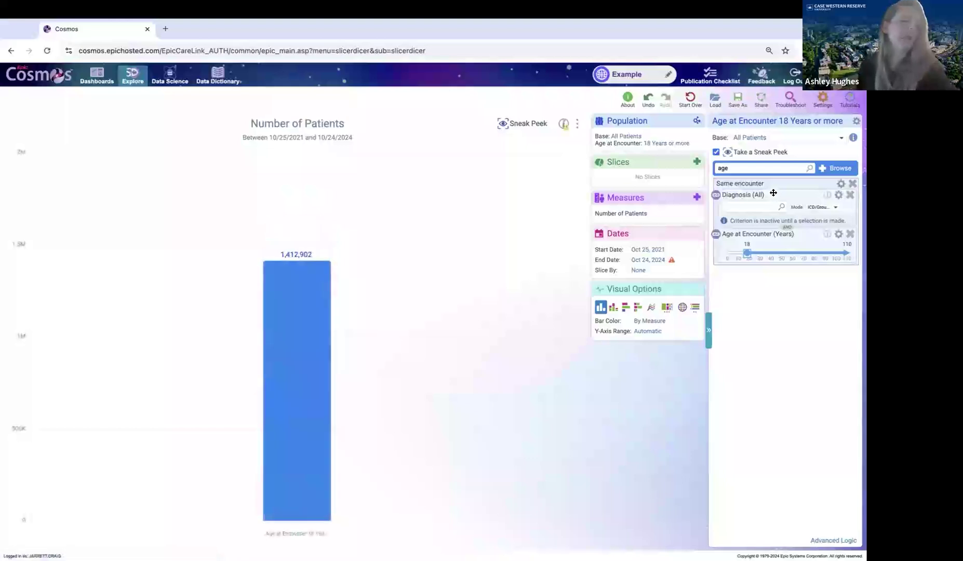
click(852, 186)
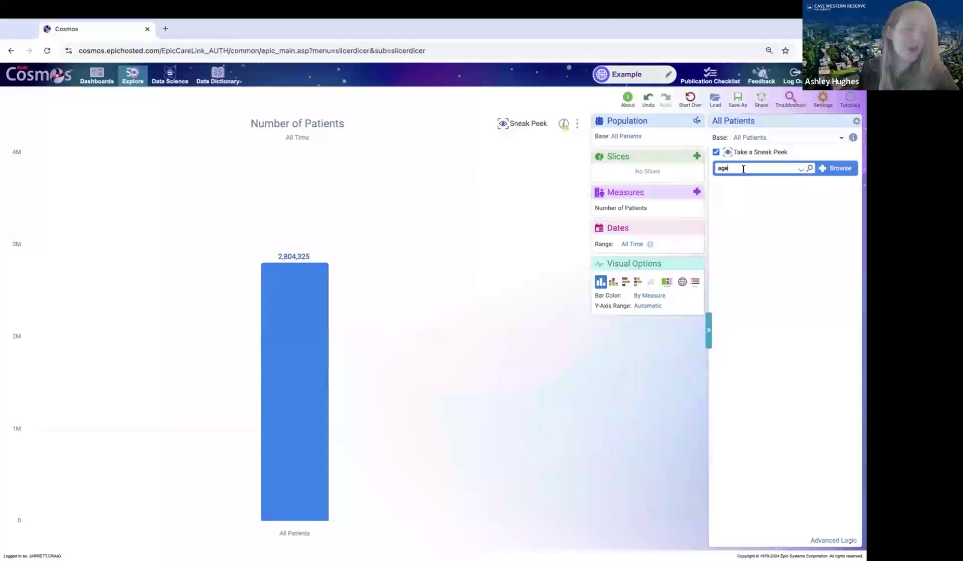
Require Age at Encounter 18 or older and a HYPERTENSION diagnosis at the same encounter.
click(831, 174)
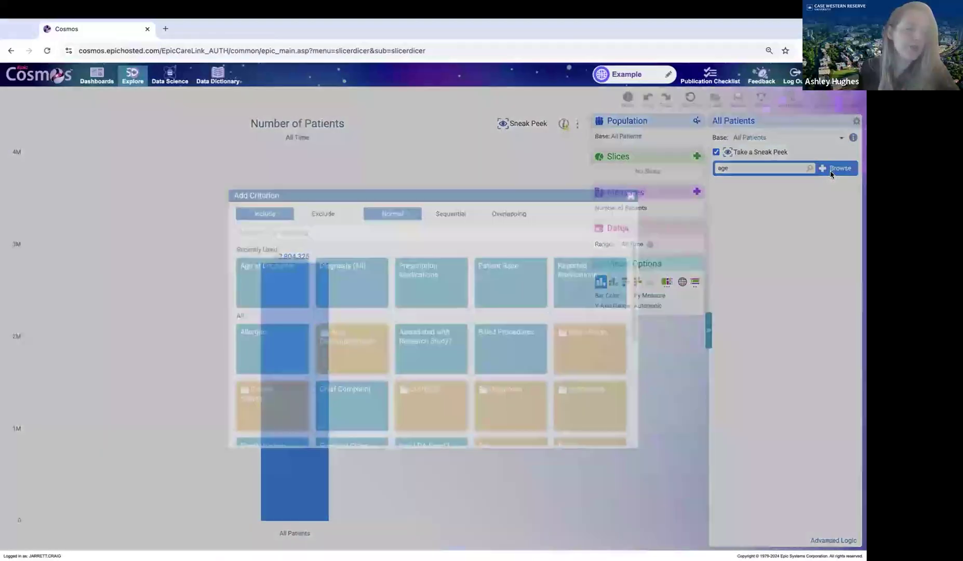
click(268, 289)
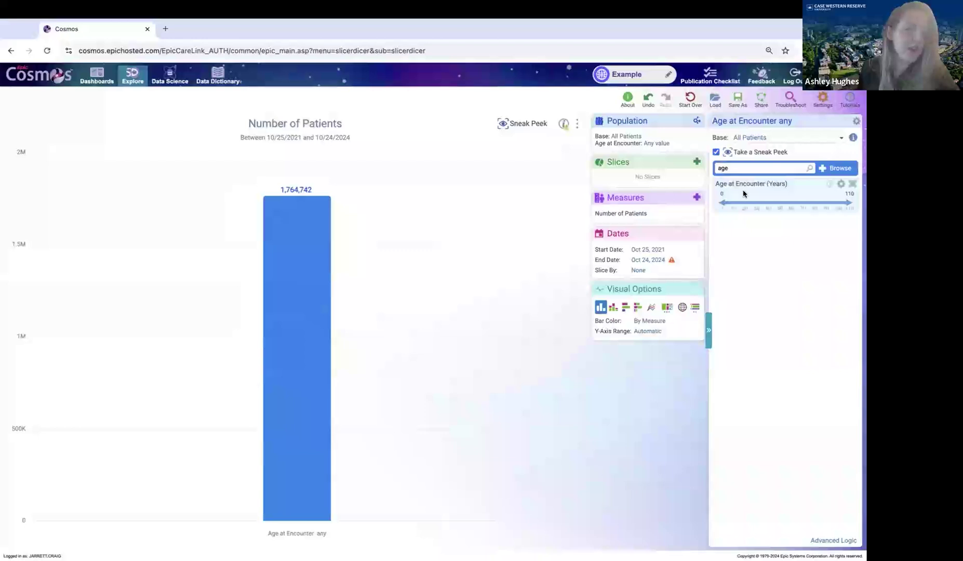
drag(733, 206, 742, 205)
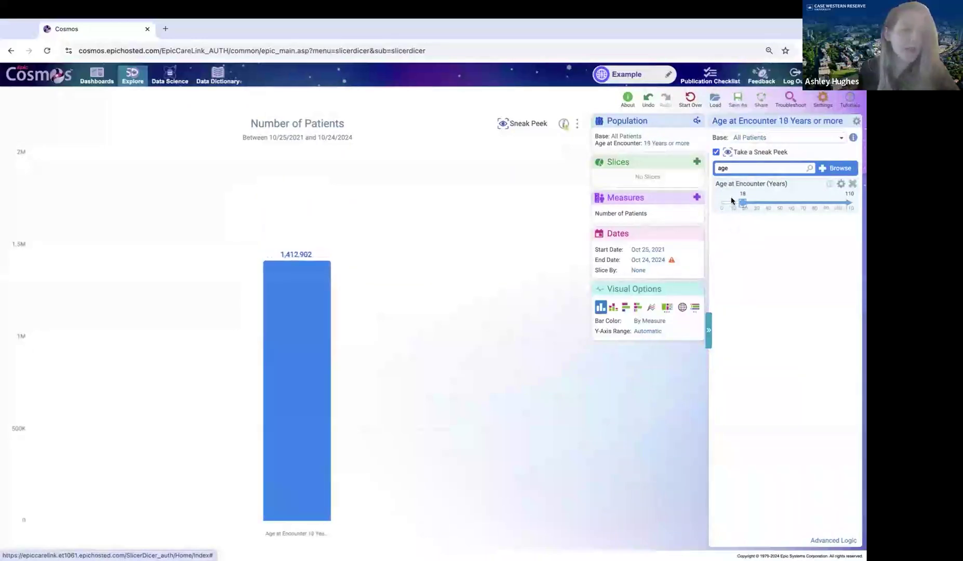
click(836, 168)
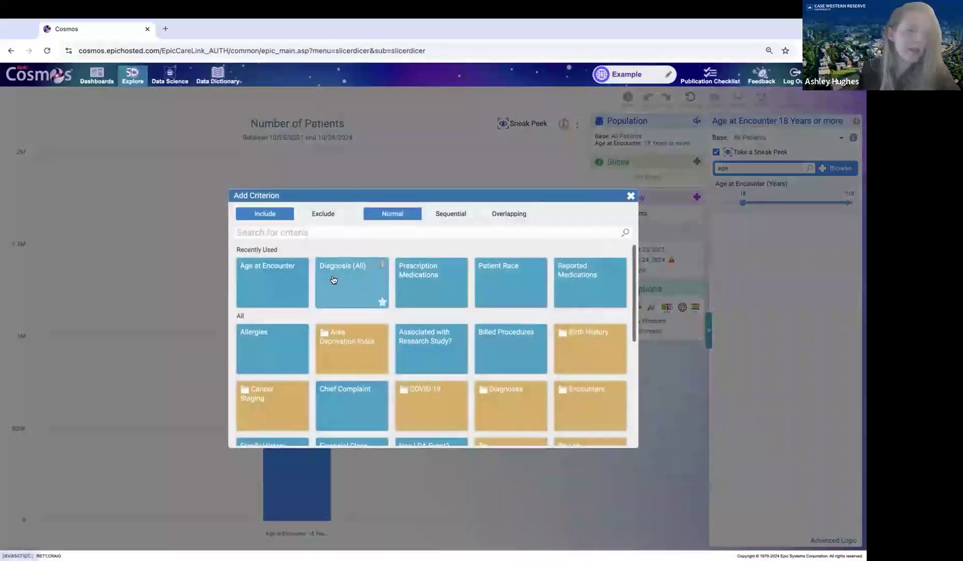
click(333, 280)
text(hyp)
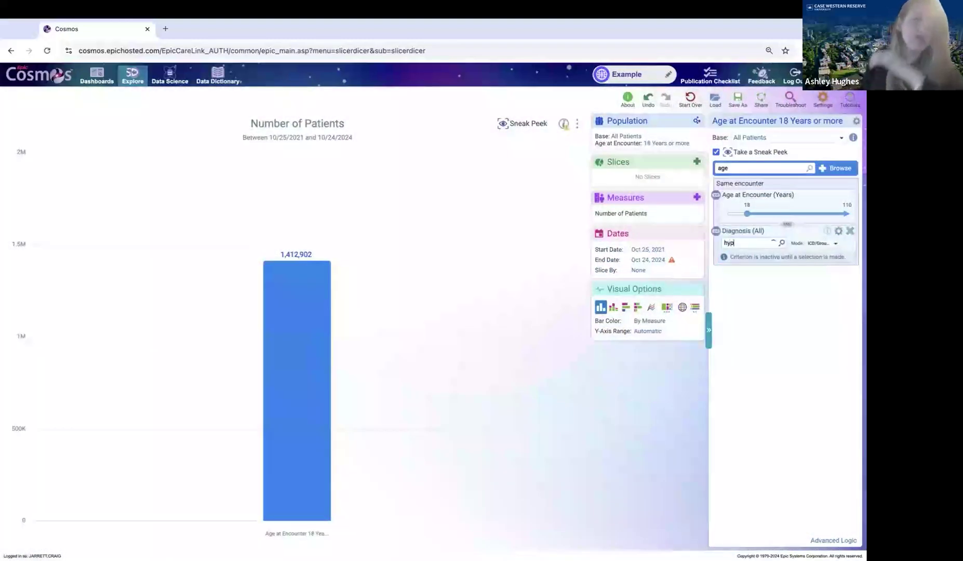
text(er)
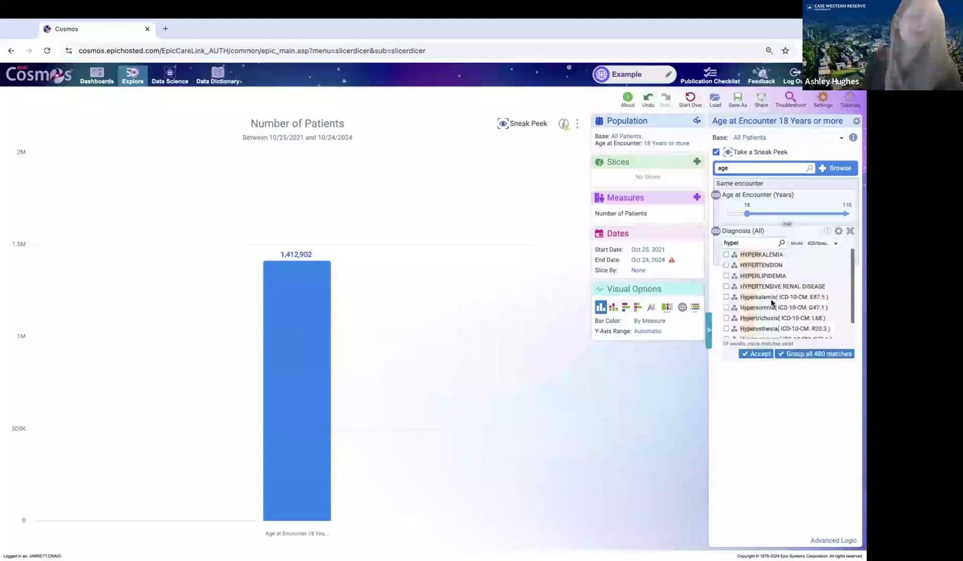
click(764, 265)
click(768, 353)
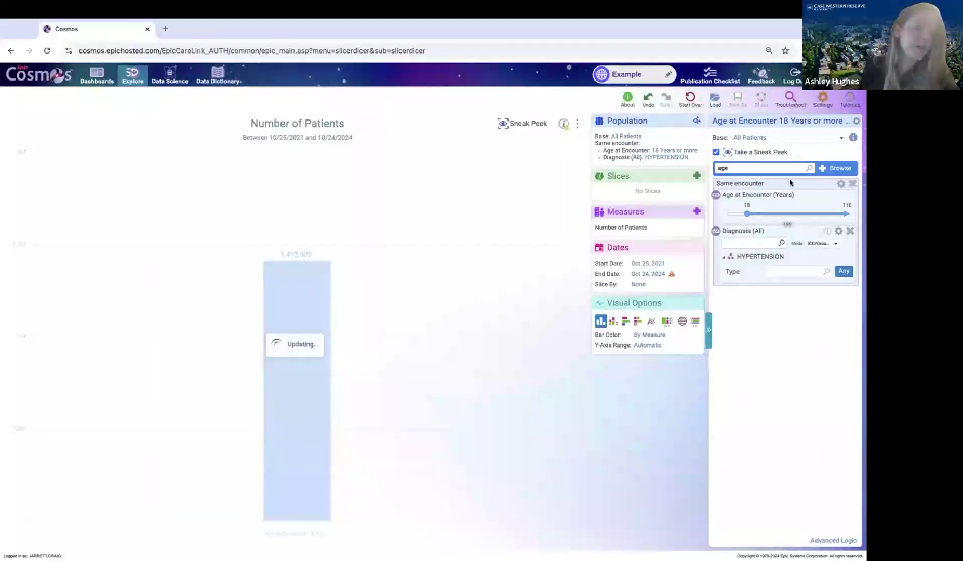
Add pre-eclampsia (O14.*) as a separate diagnosis criterion outside the group and set it to Exclude.
click(830, 171)
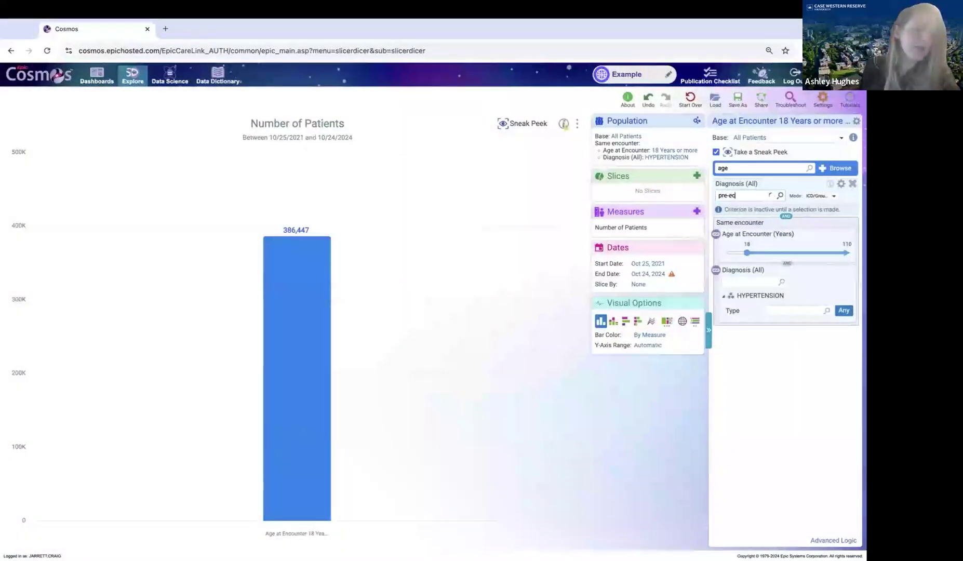
text(pre-eclamps)
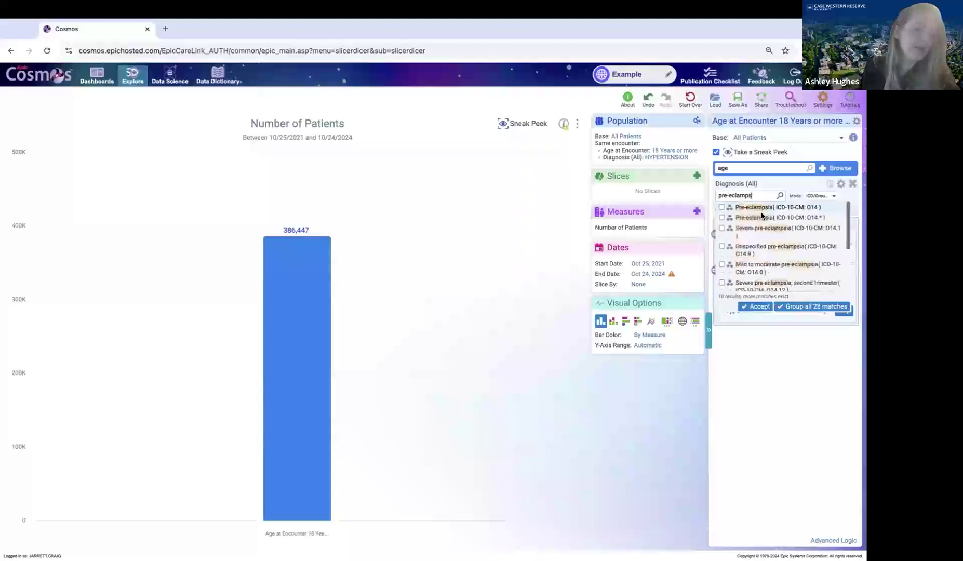
click(754, 220)
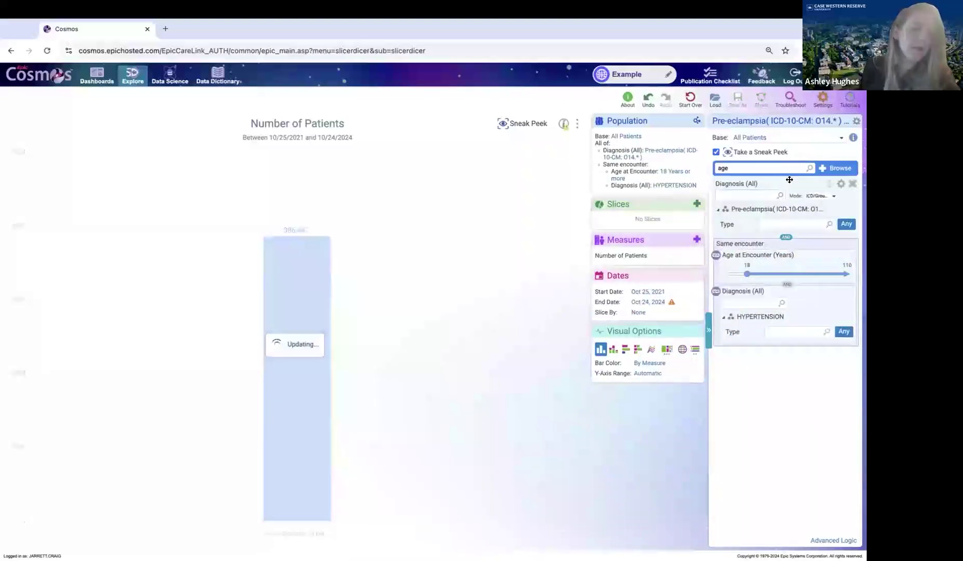
drag(797, 400, 794, 374)
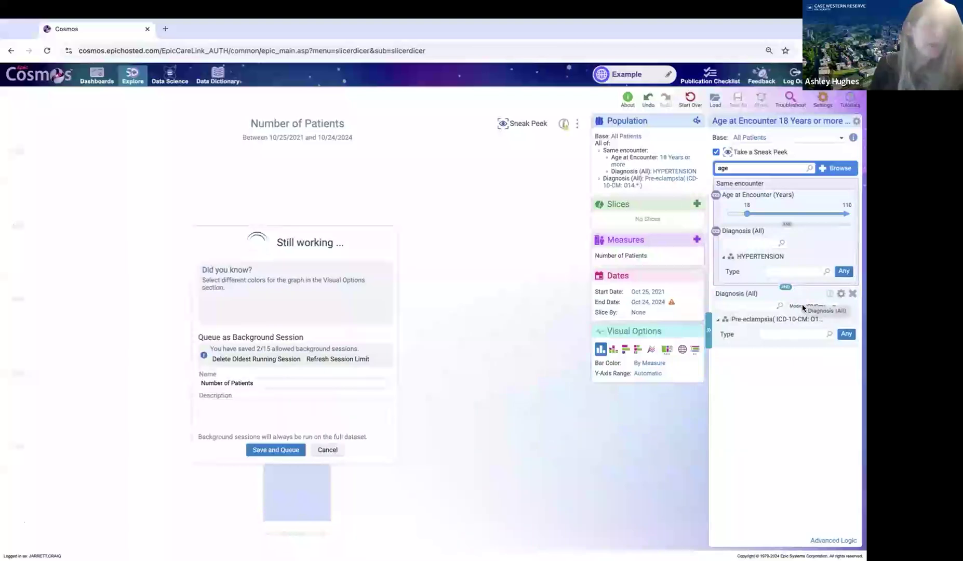
click(841, 294)
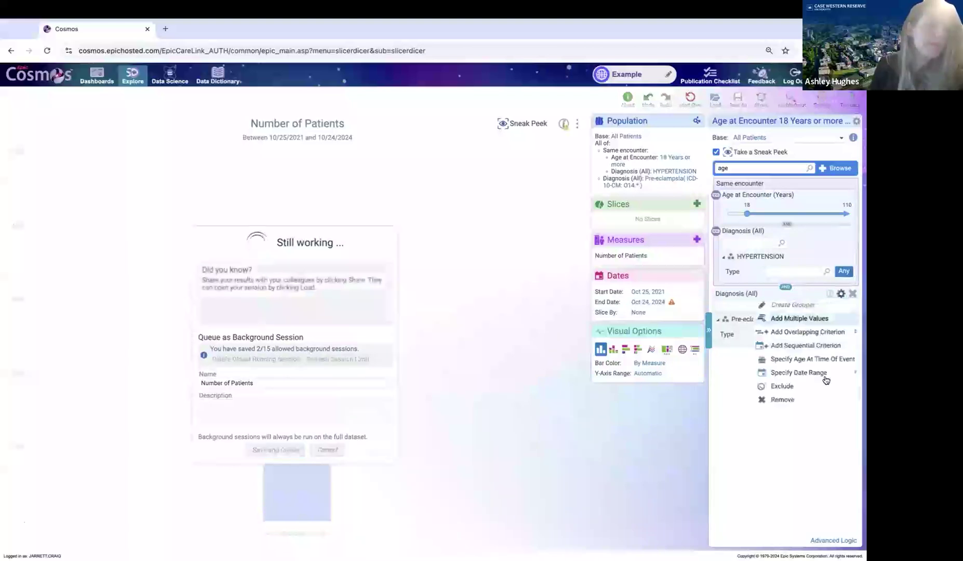
click(820, 386)
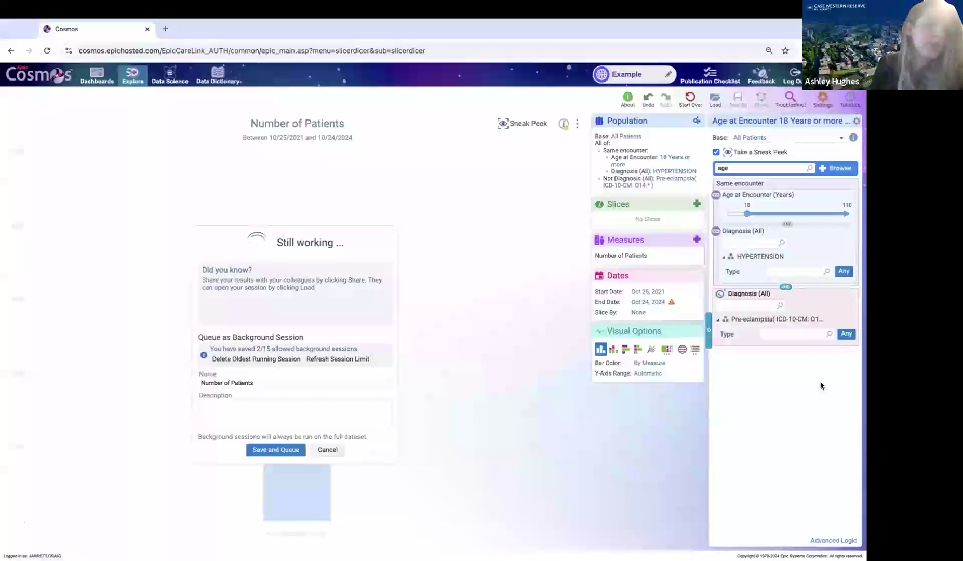
In Add Measure, search All Measures for 'medication' and expand the Medications folder.
click(696, 239)
click(226, 345)
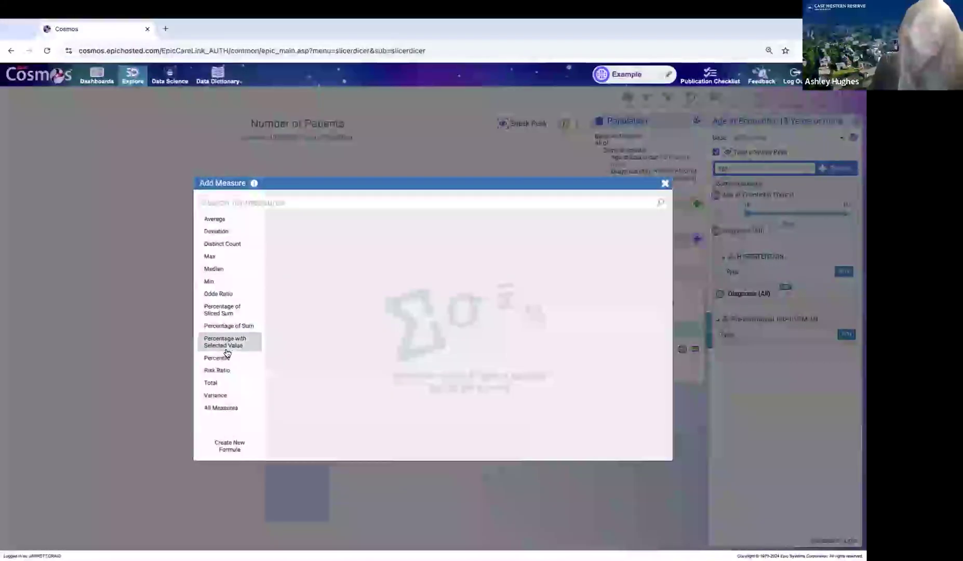
scroll(301, 416, down, 3)
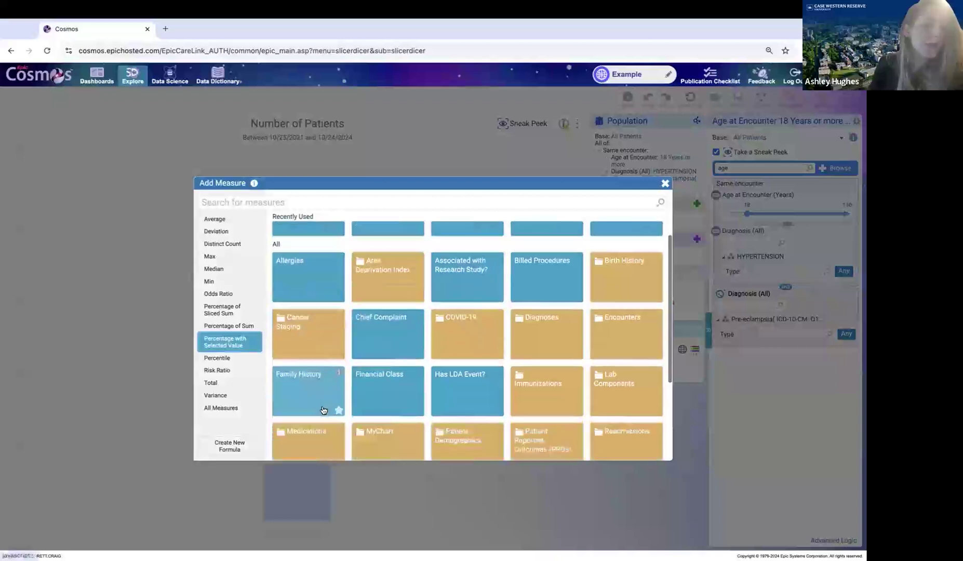
scroll(436, 317, up, 2)
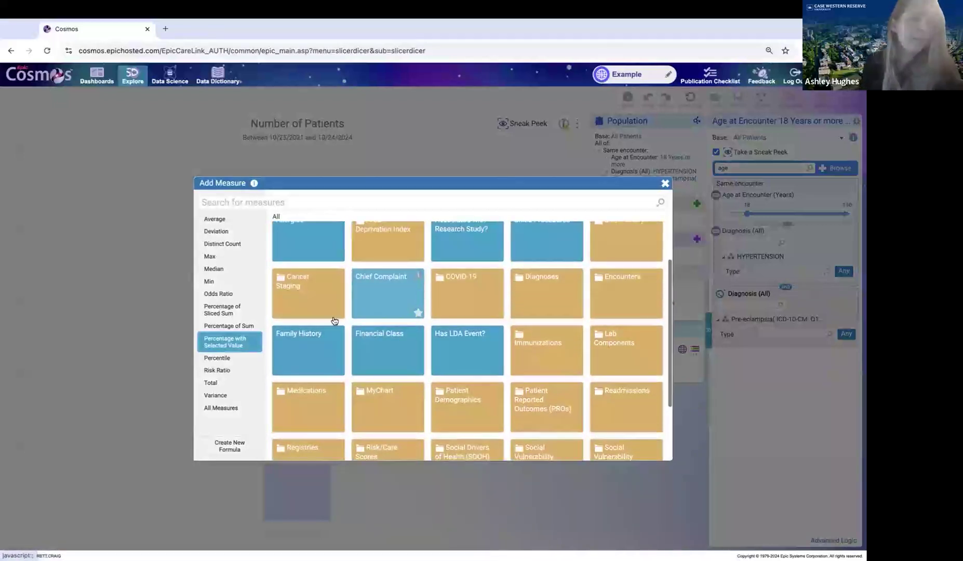
scroll(288, 366, up, 2)
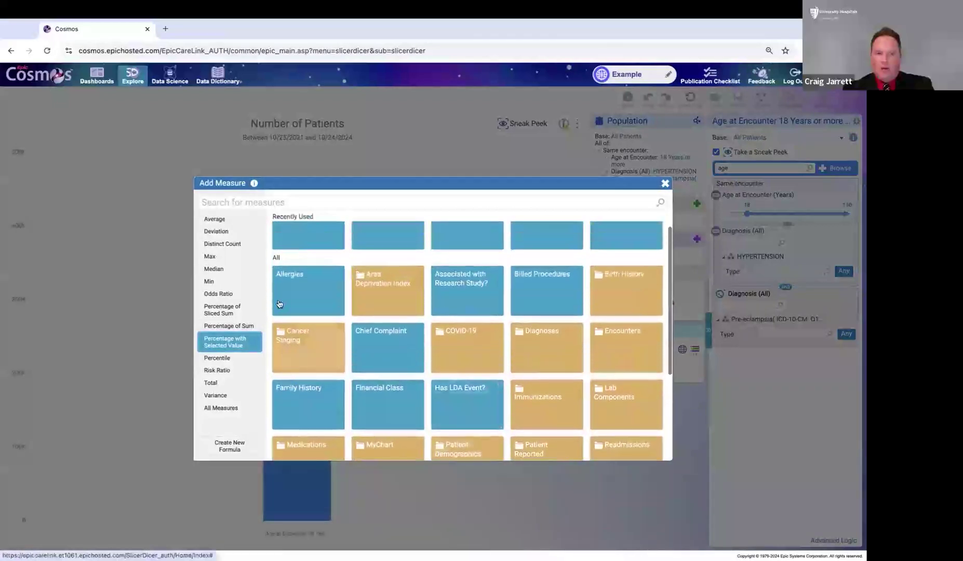
click(358, 207)
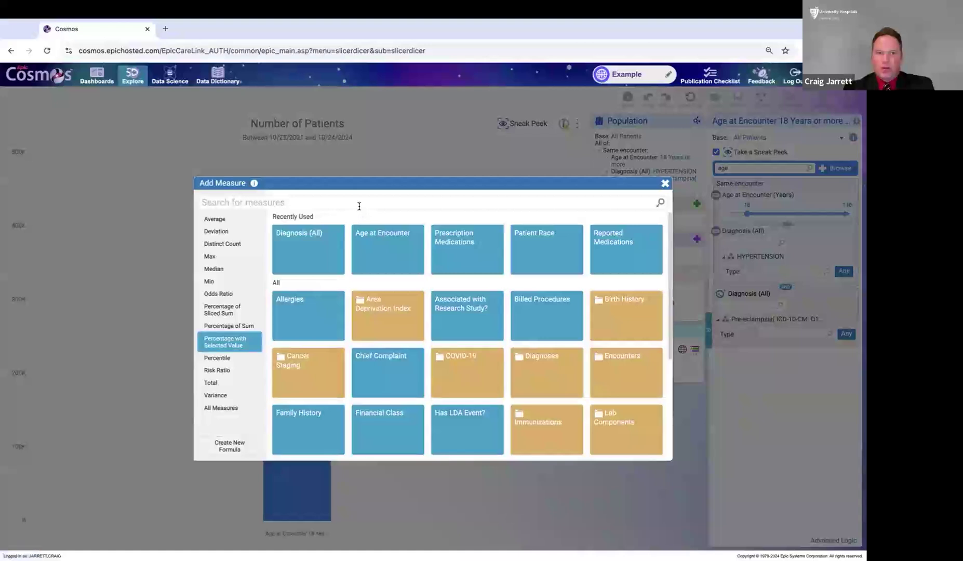
text(medication)
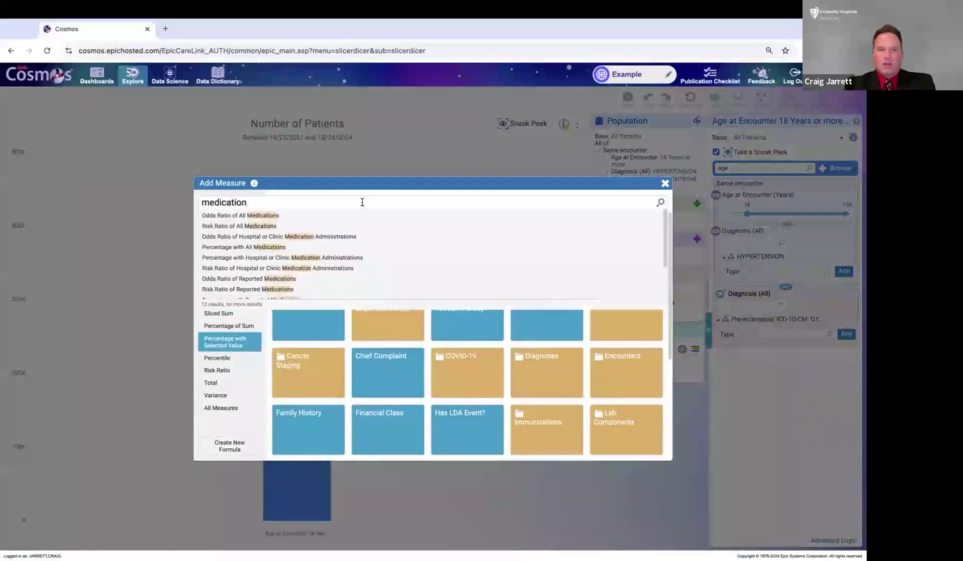
key(BackSpace)
key(BackSpace)
key(BackSpace)
key(BackSpace)
key(BackSpace)
key(BackSpace)
key(BackSpace)
key(BackSpace)
key(BackSpace)
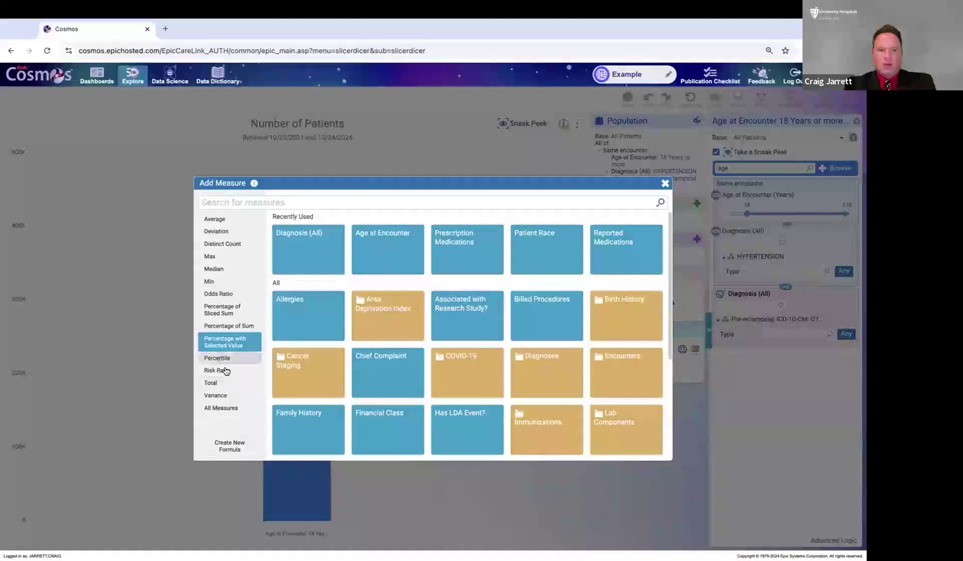
click(223, 408)
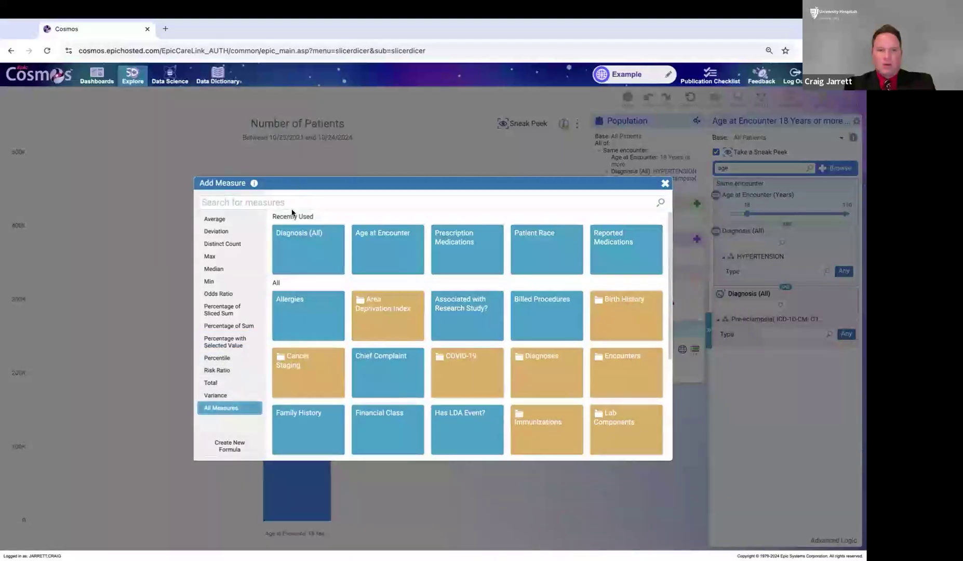
text(medica)
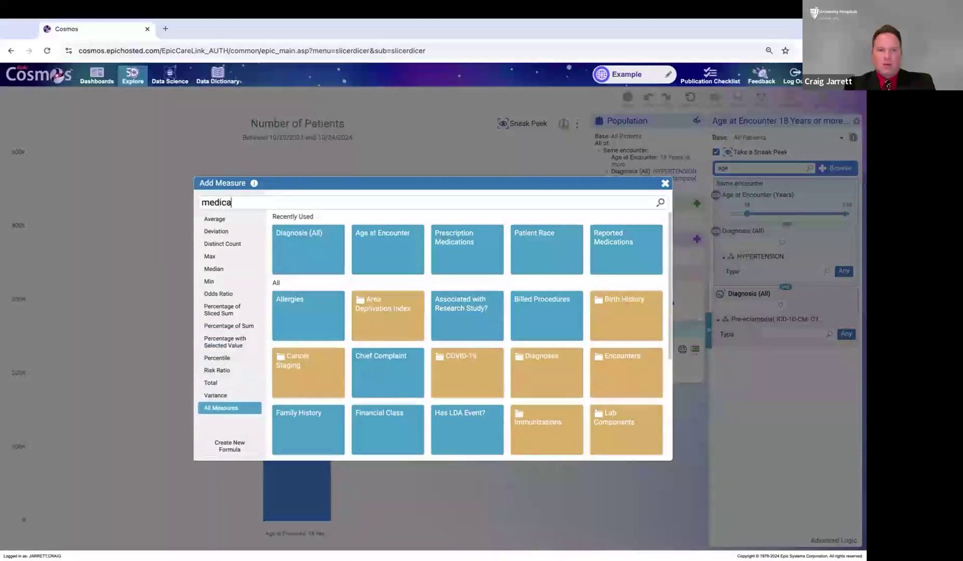
text(ti)
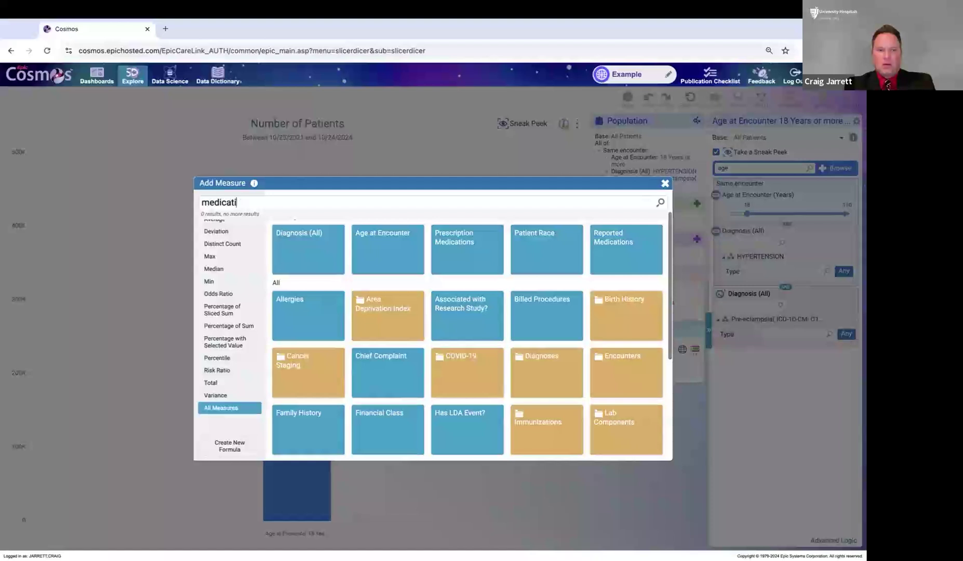
text(on)
scroll(370, 348, down, 3)
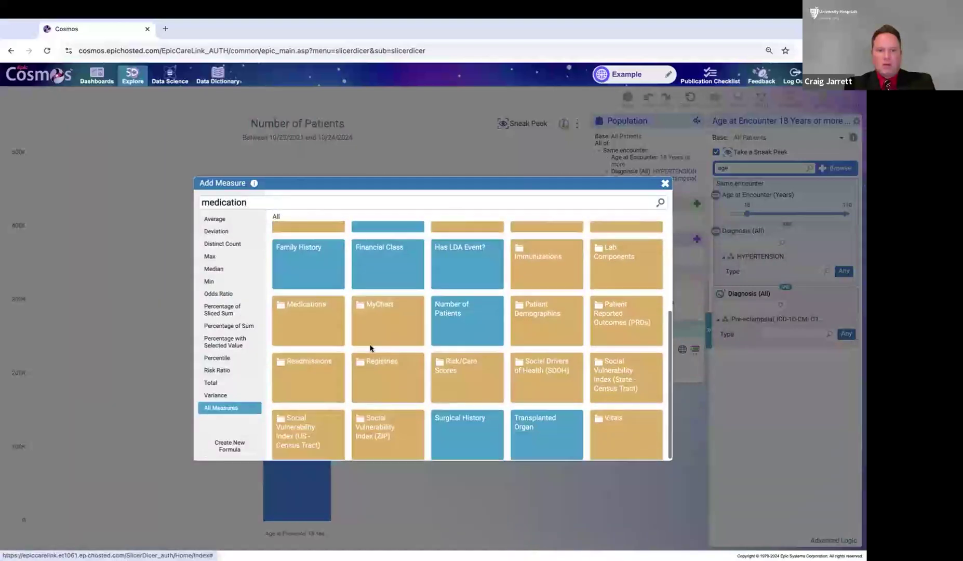
click(284, 308)
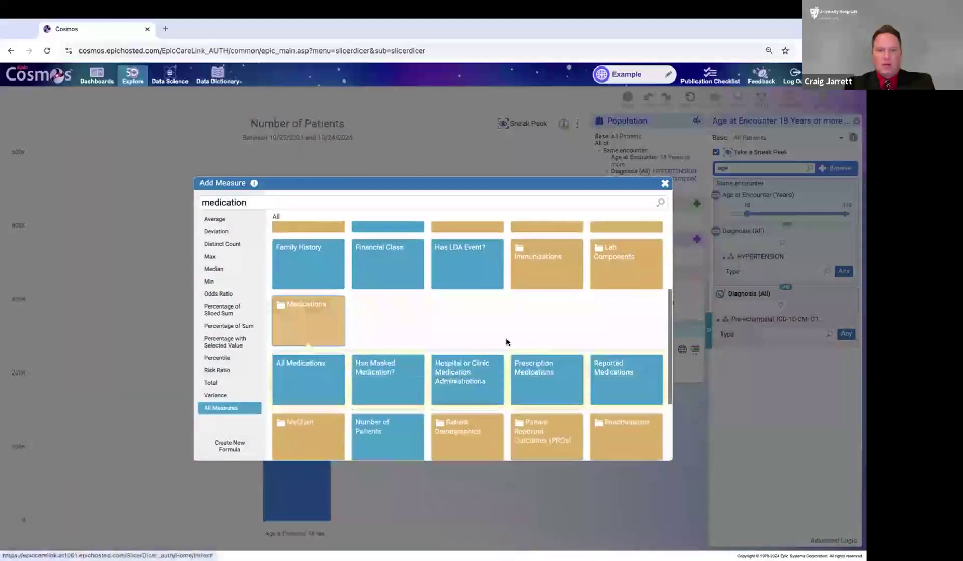
Make the measure the Prescription Medications percentage for Antihypertensive medications, showing 69.2%.
click(574, 364)
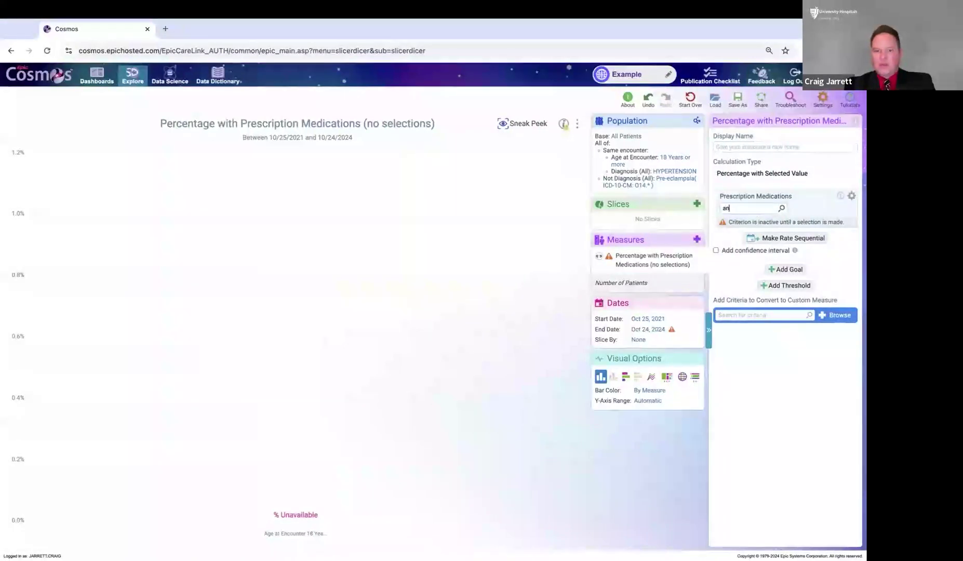
text(antihyperten)
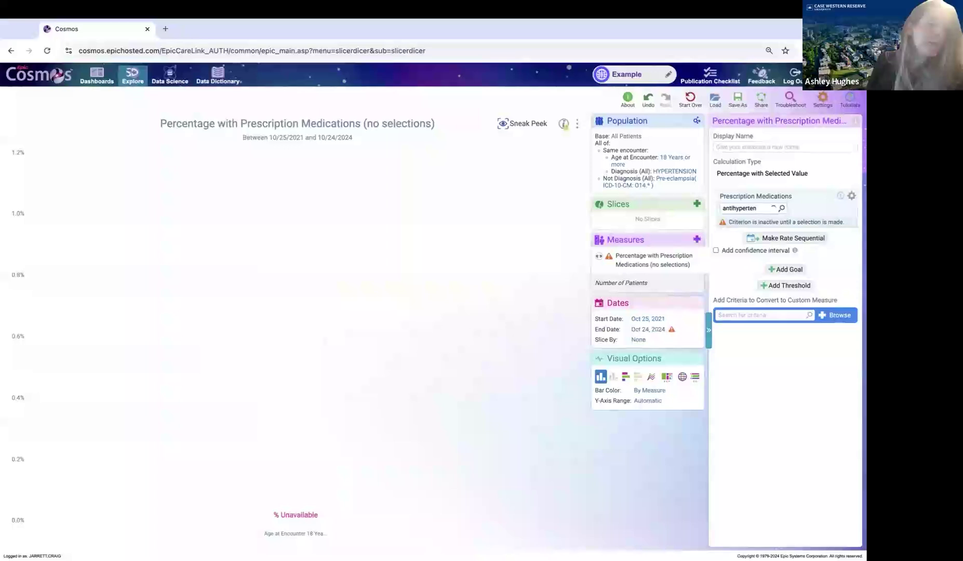
click(776, 220)
click(769, 318)
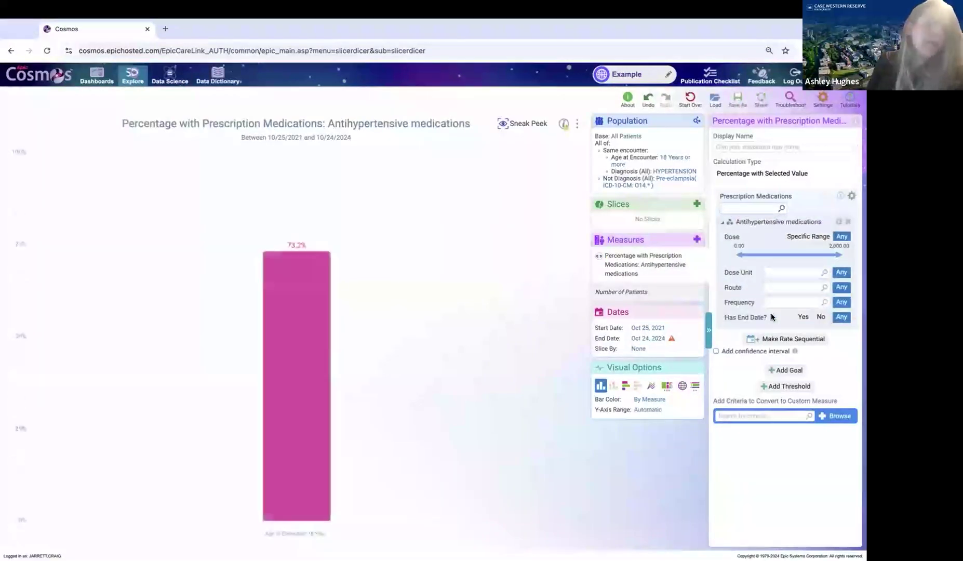
click(696, 204)
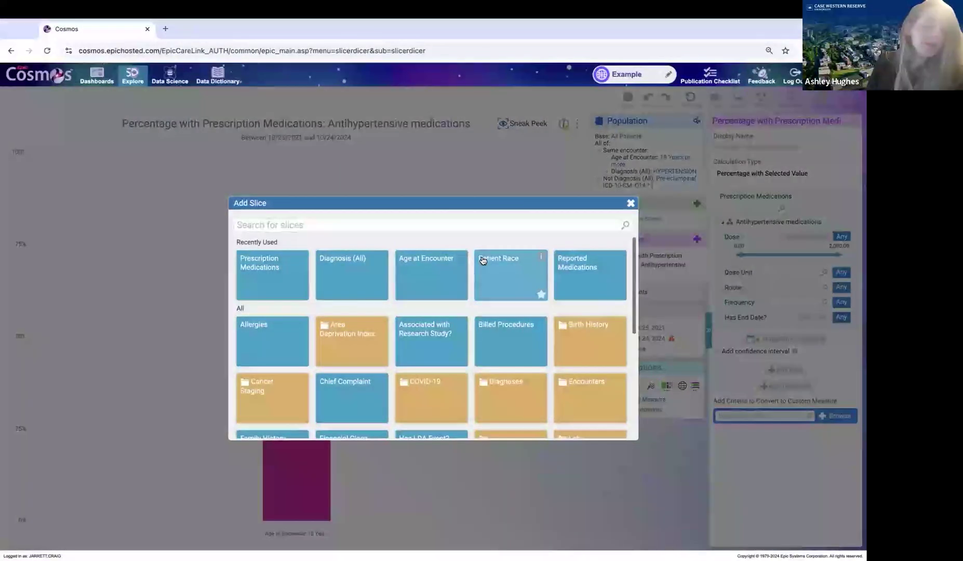
Slice by Patient Race with all six races checked, from American Indian or Alaska Native to White.
click(483, 260)
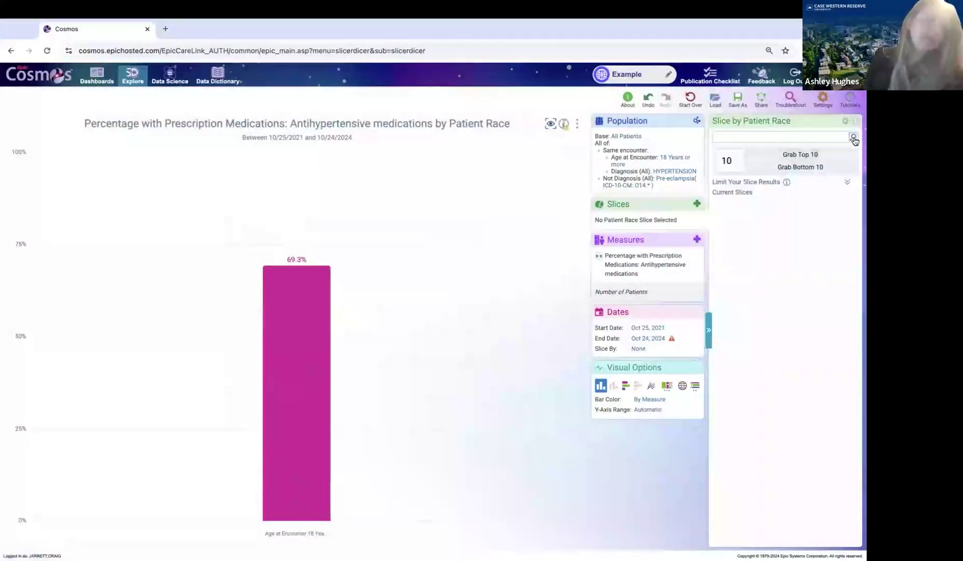
click(853, 138)
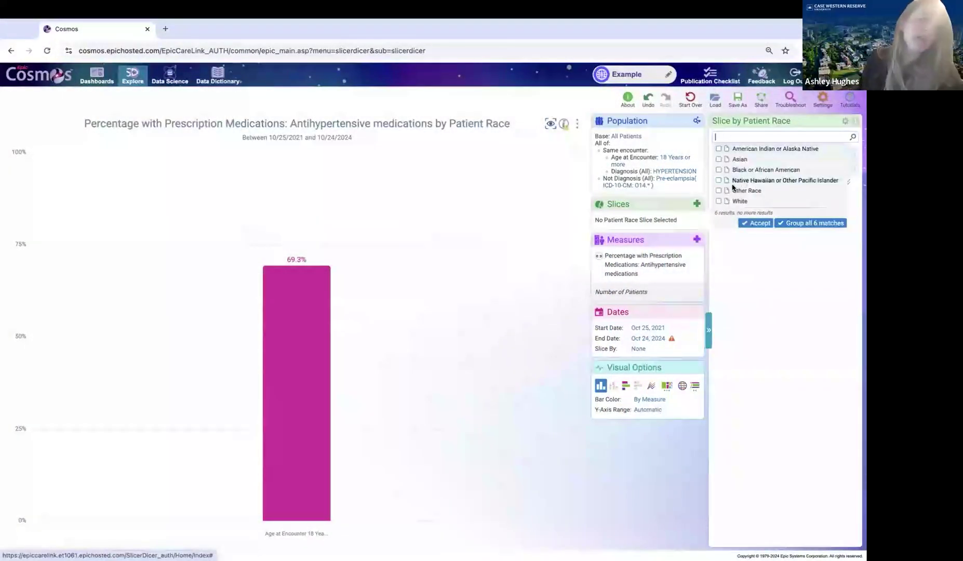
click(719, 159)
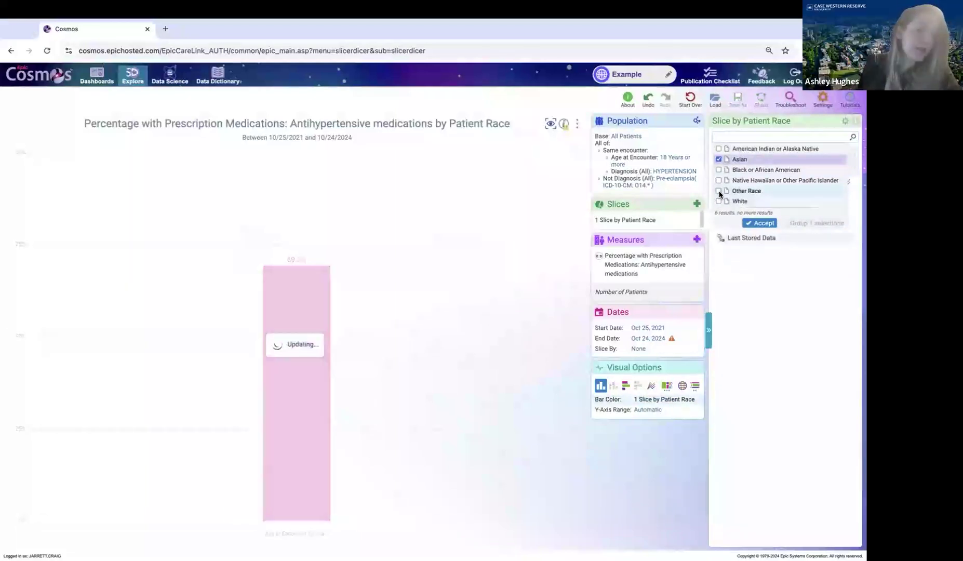
click(719, 191)
click(718, 180)
click(718, 149)
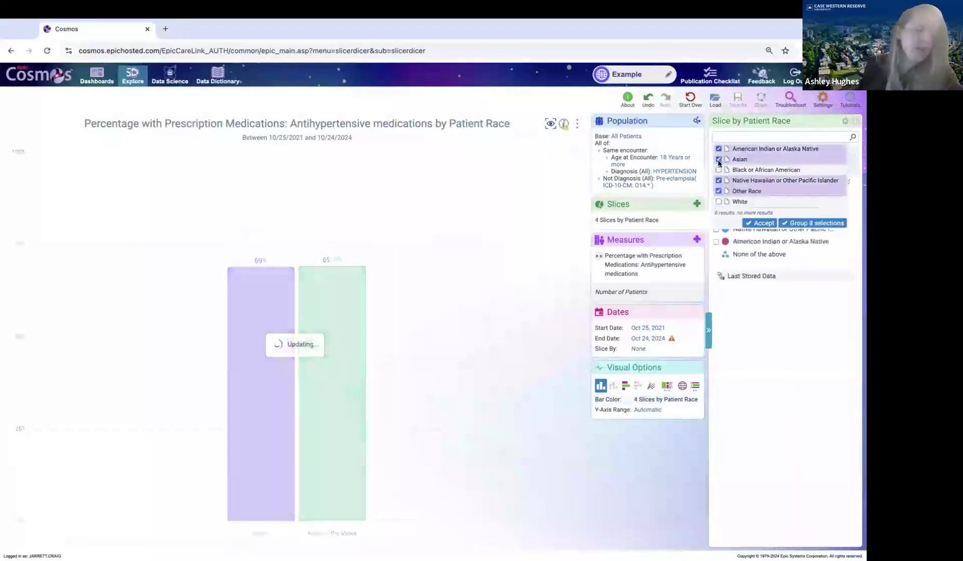
click(718, 202)
click(719, 170)
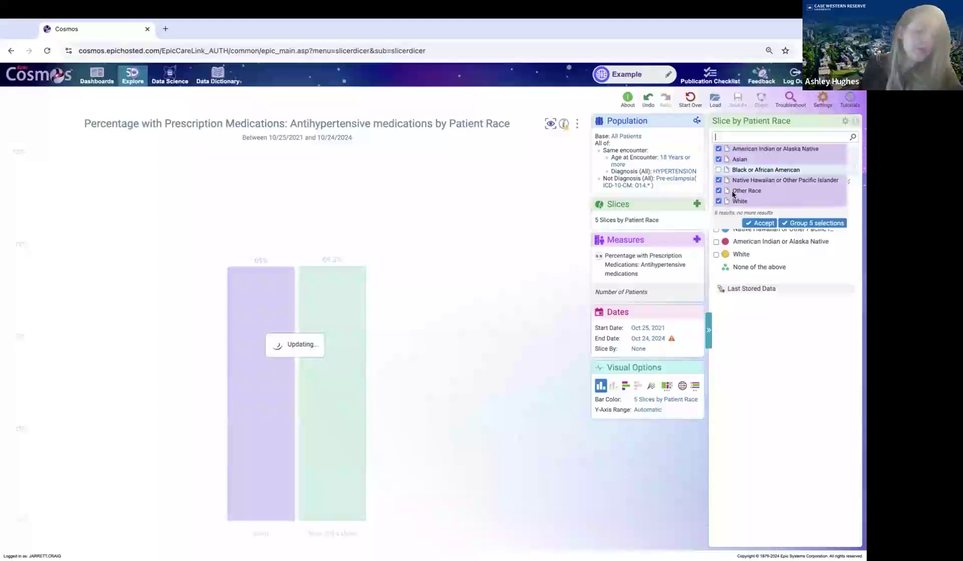
click(758, 224)
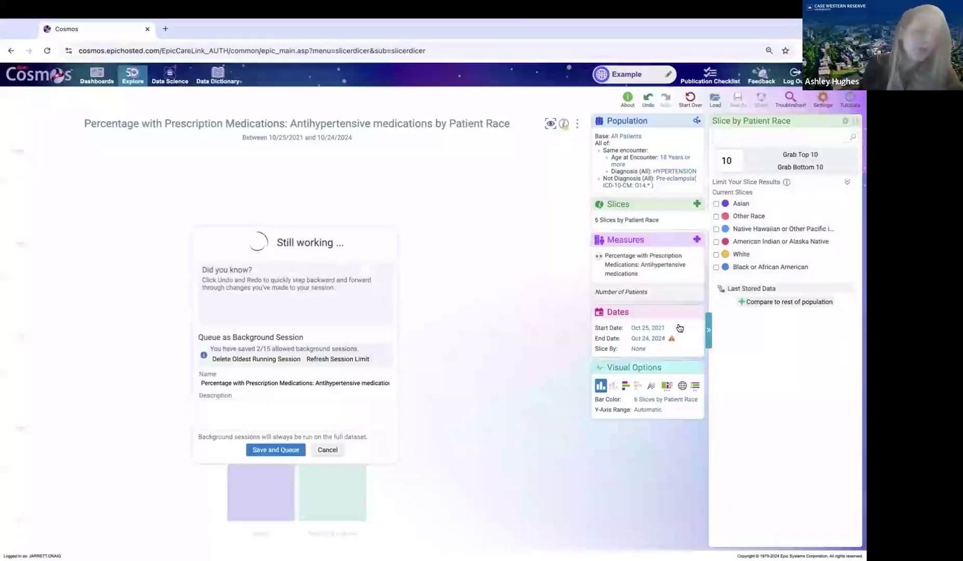
click(655, 333)
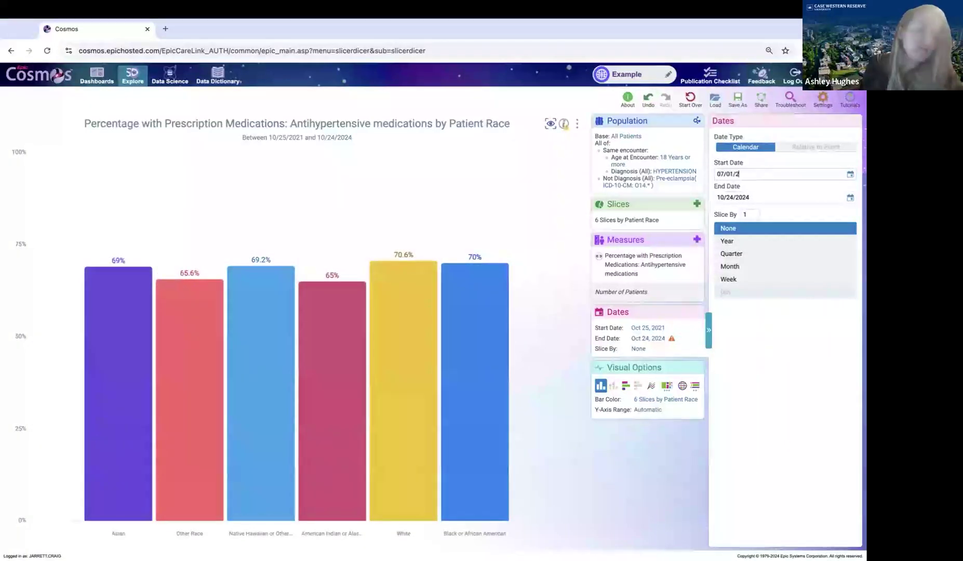
Set the date range to 7/1/2017 through 6/30/2024.
click(762, 194)
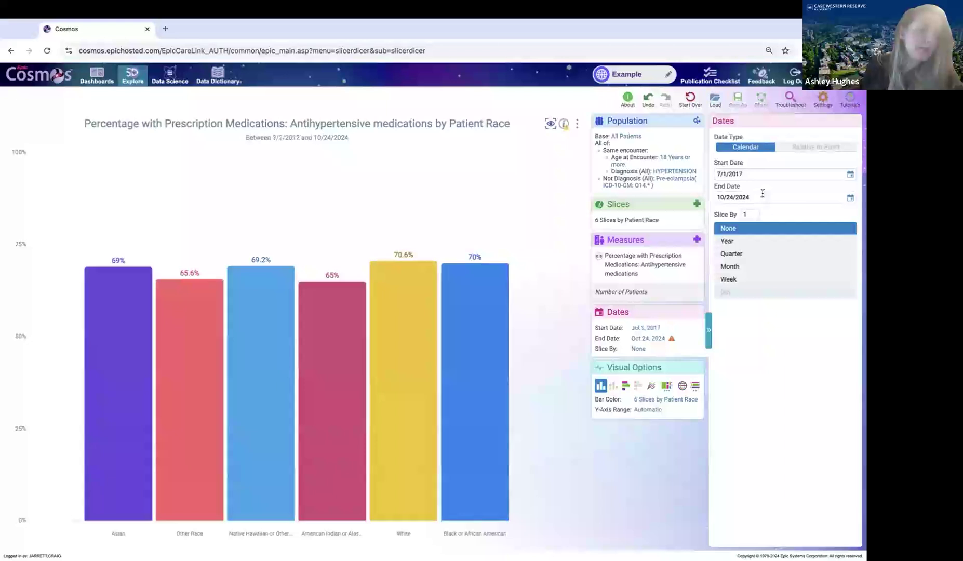
text(6)
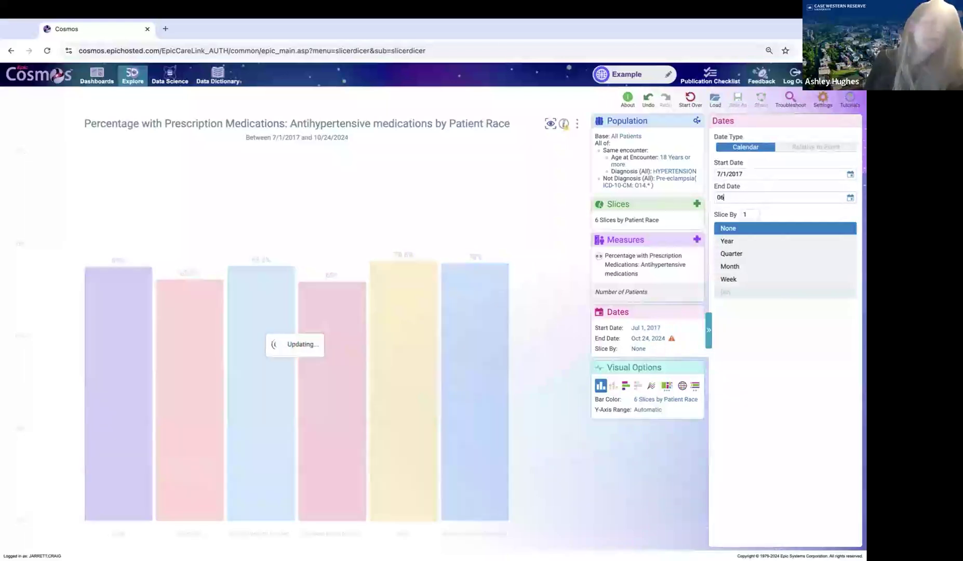
text(/30/2024)
key(Return)
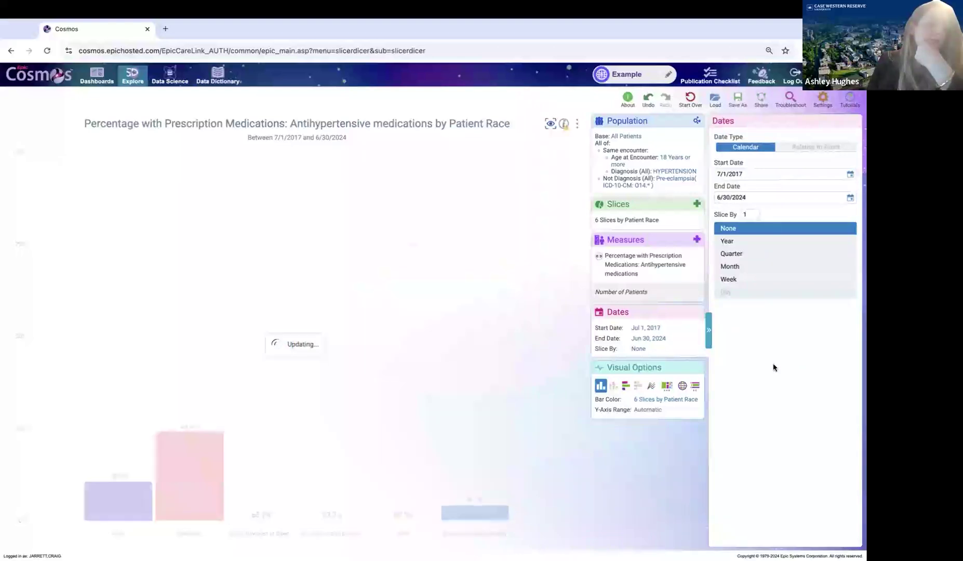
mouse_move(682, 268)
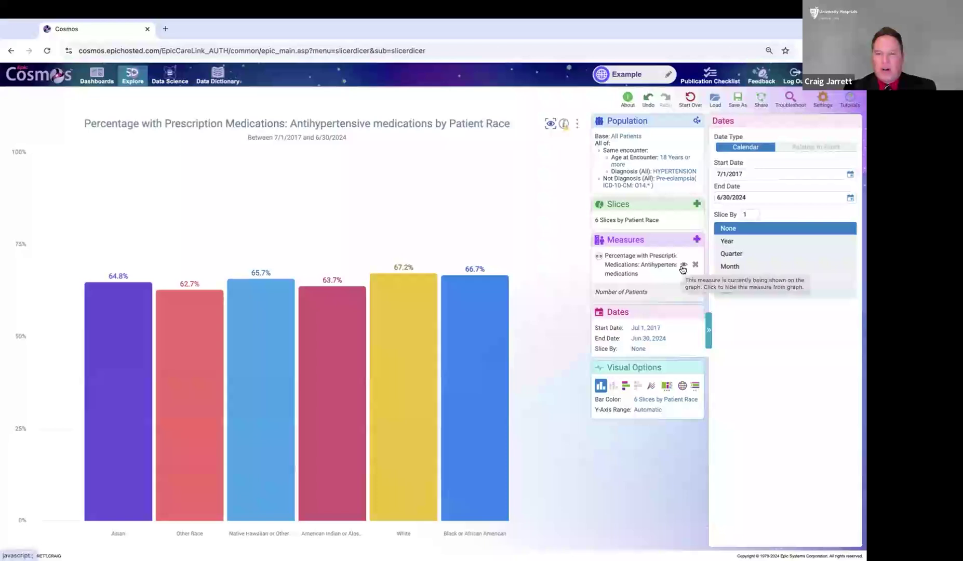
Switch from horizontal bars to a line graph sliced by Quarter.
click(625, 385)
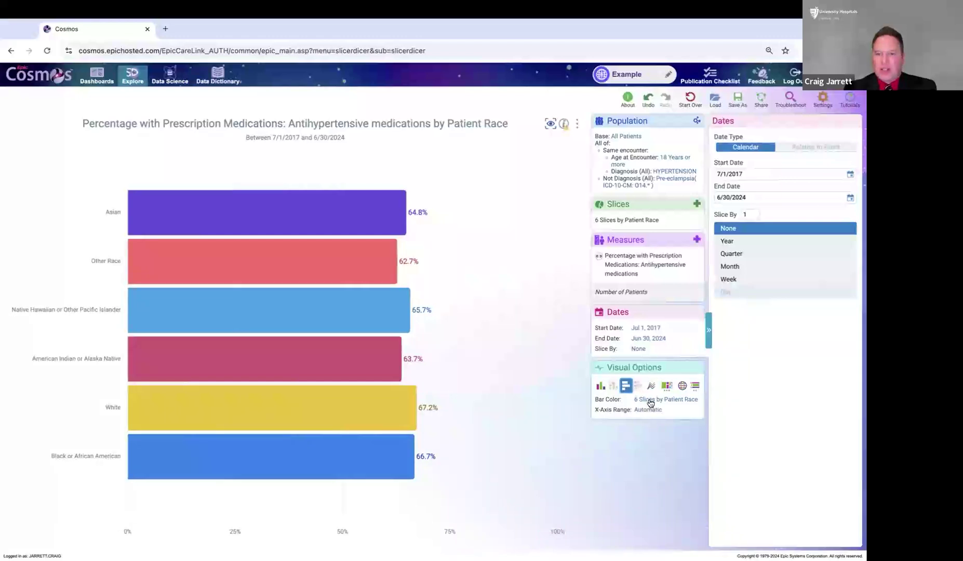
click(651, 386)
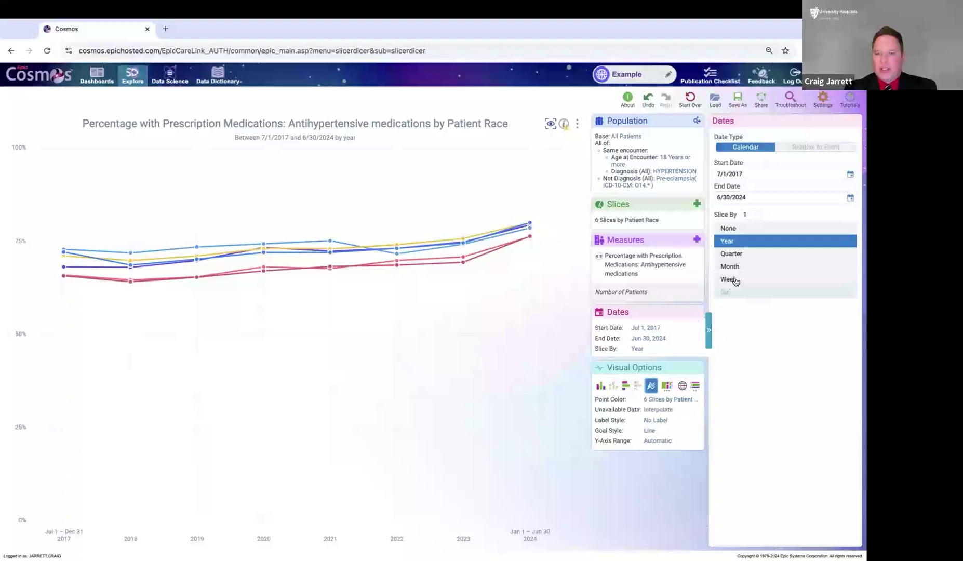
click(747, 254)
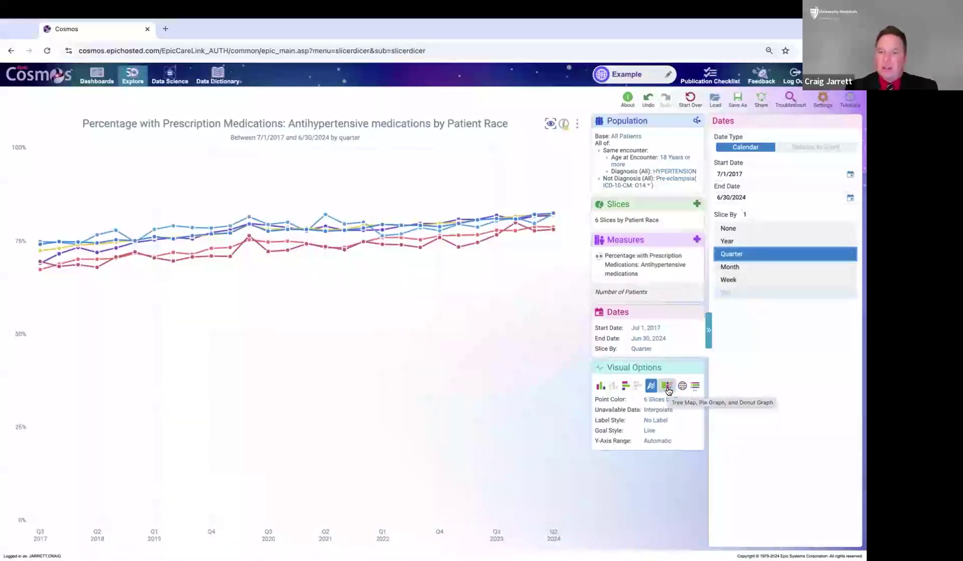
Try the Tree Map view, then show the quarterly race percentages as a detail table.
click(668, 388)
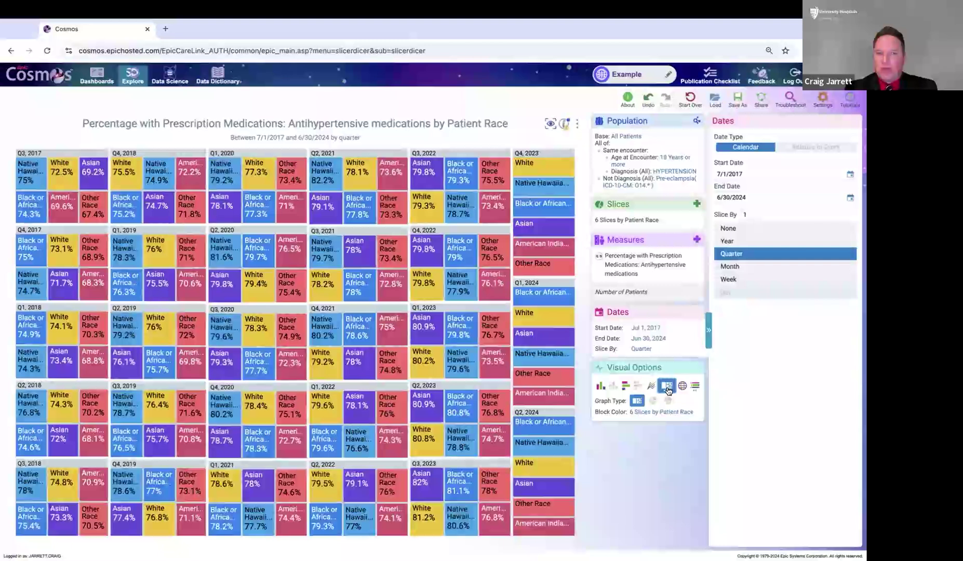
click(694, 387)
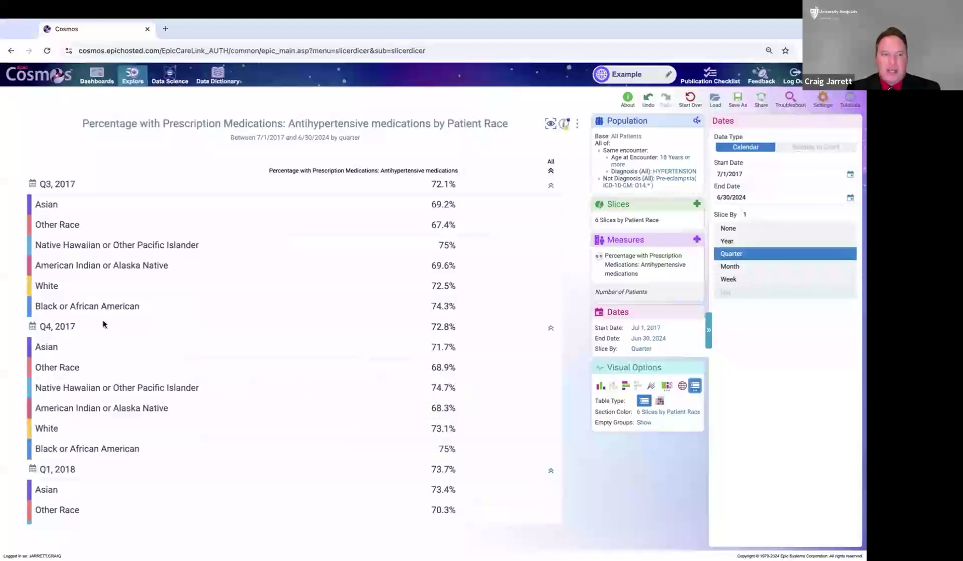
Slice the table by Year, use the crosstab layout, and return to the PowerPoint slide.
scroll(99, 256, down, 1)
scroll(93, 253, down, 5)
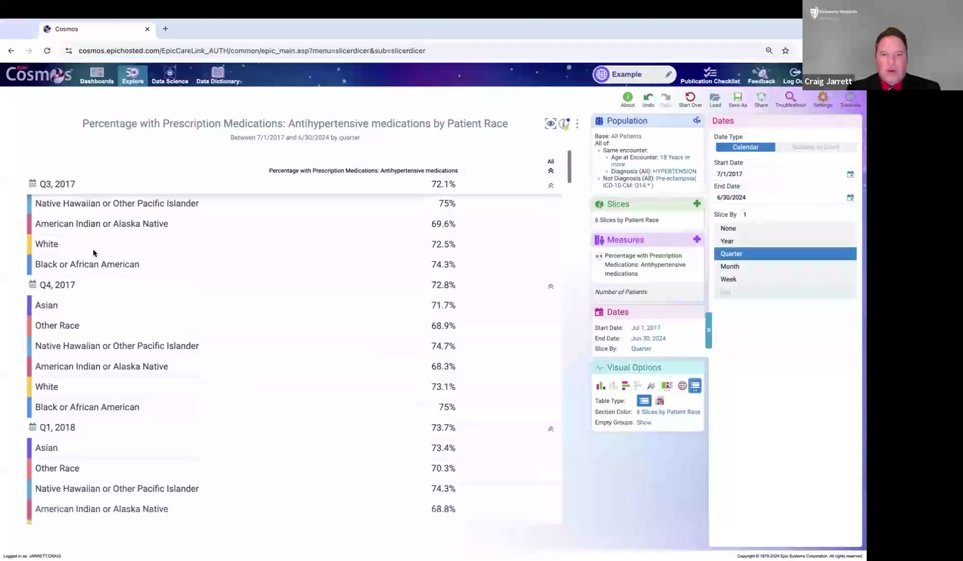
scroll(94, 253, up, 5)
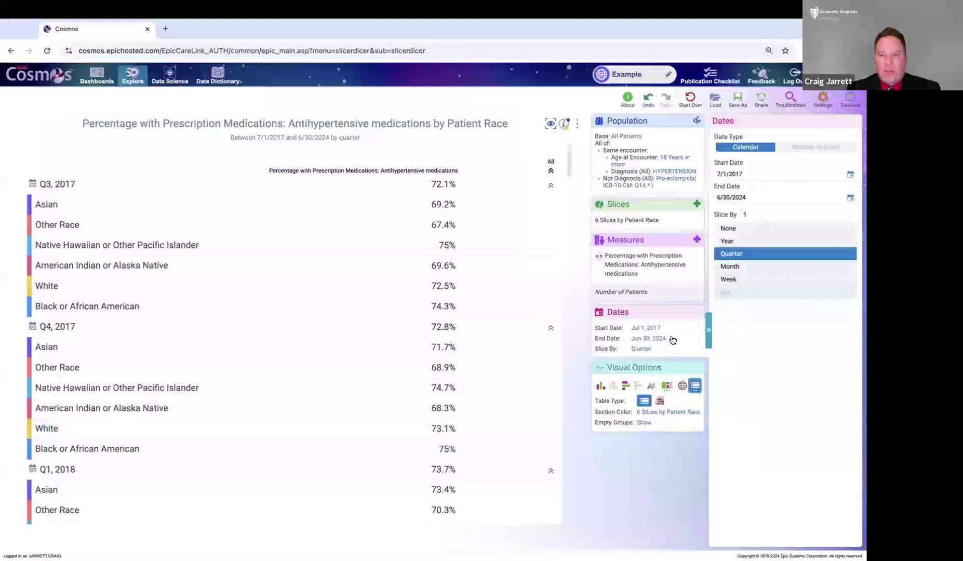
click(750, 240)
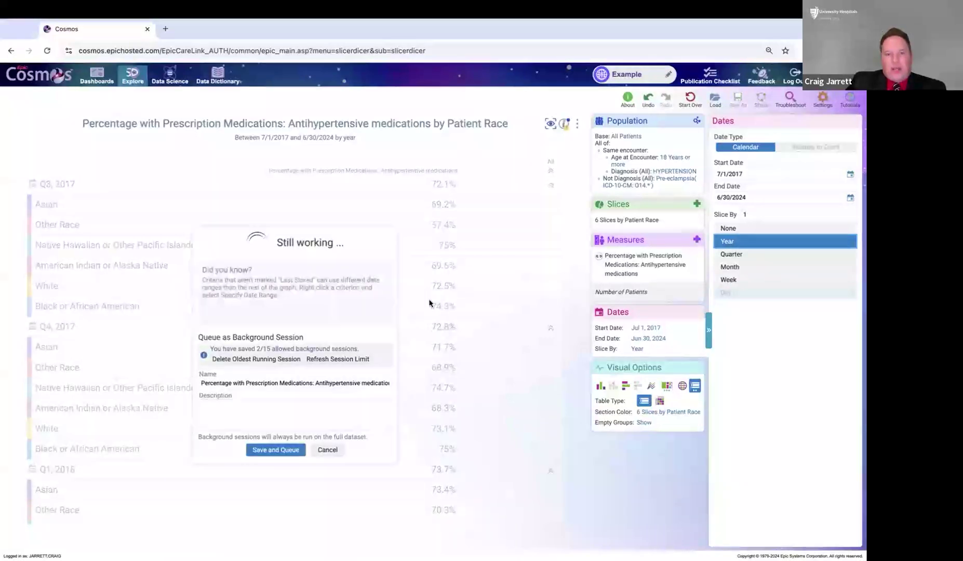
mouse_move(435, 368)
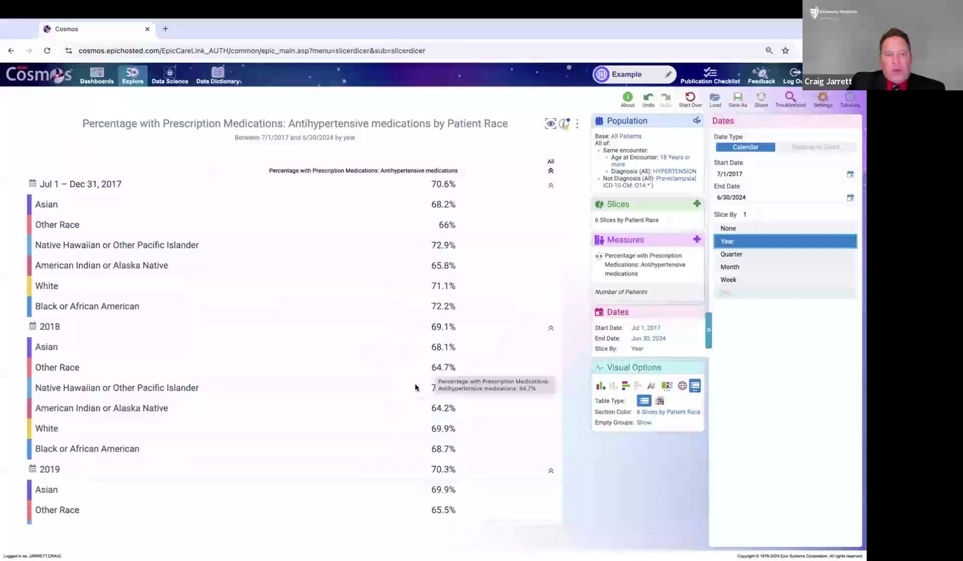
click(661, 401)
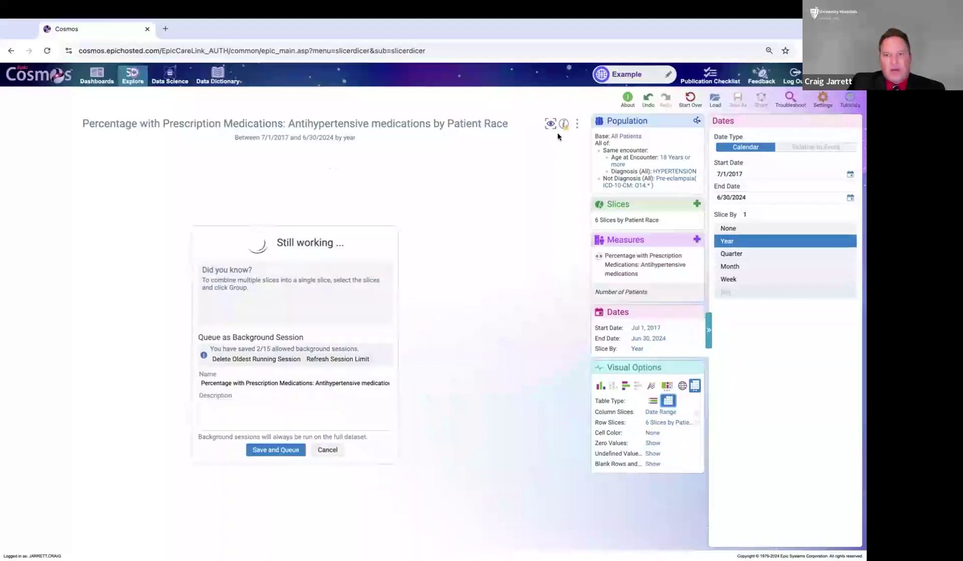
mouse_move(548, 127)
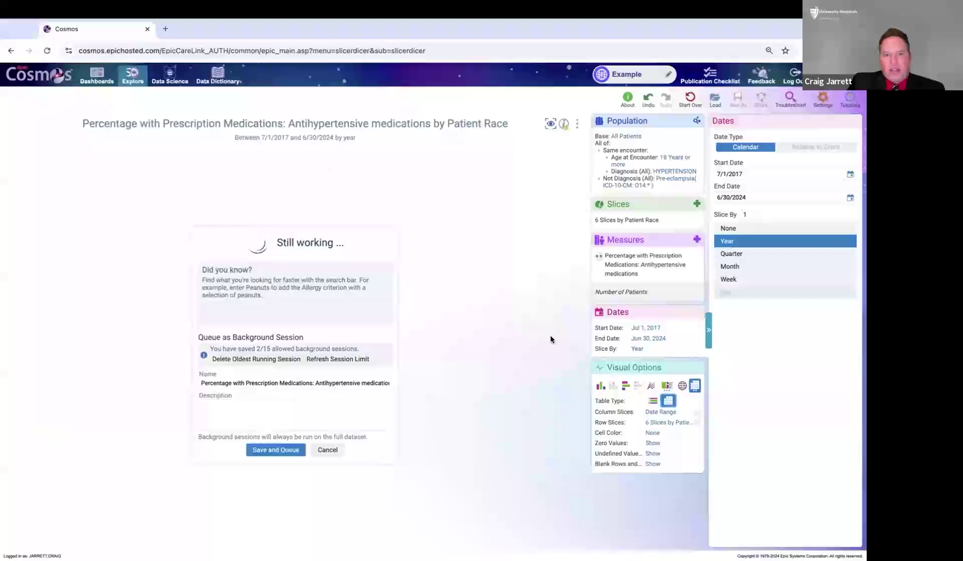
key(alt+Tab)
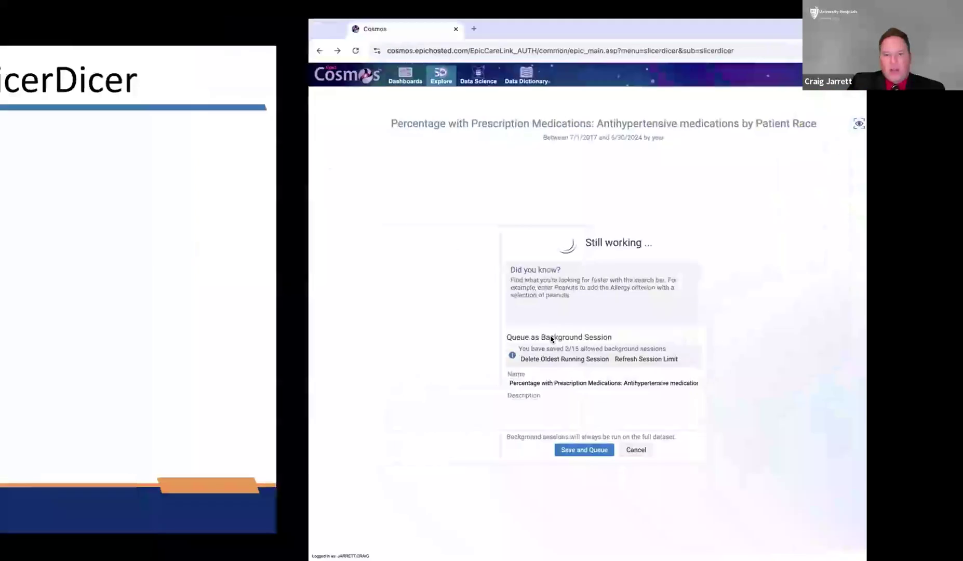
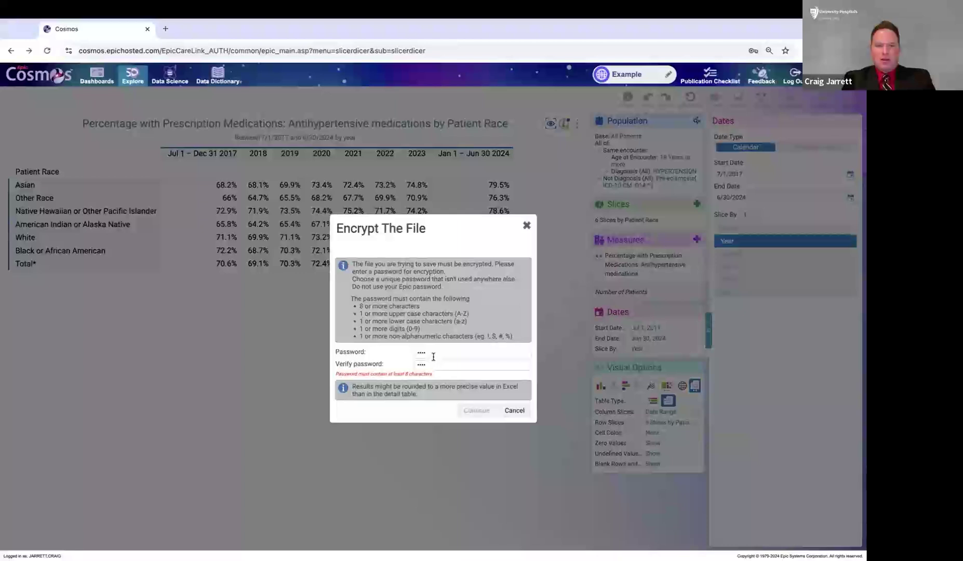
Clear both password fields and cancel the encrypted file export.
key(BackSpace)
key(BackSpace)
key(BackSpace)
click(431, 365)
key(BackSpace)
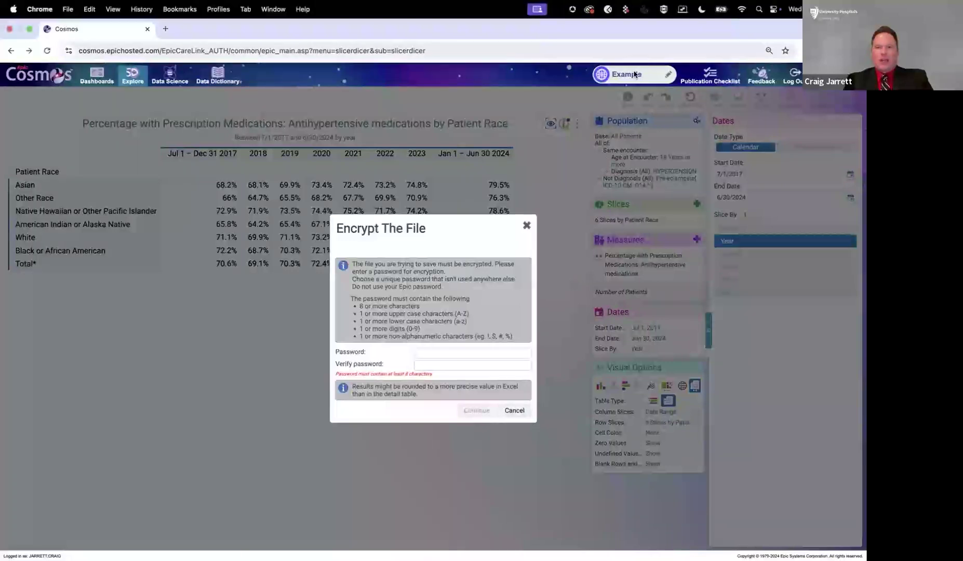
click(514, 411)
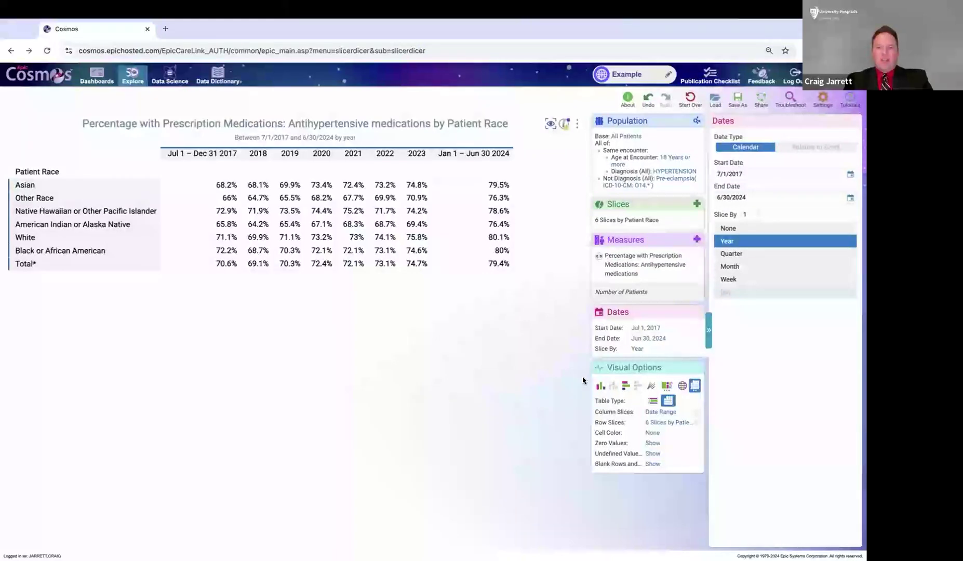
Show the race-by-year results as a bar chart with Number of Patients, and edit the chart title.
click(599, 386)
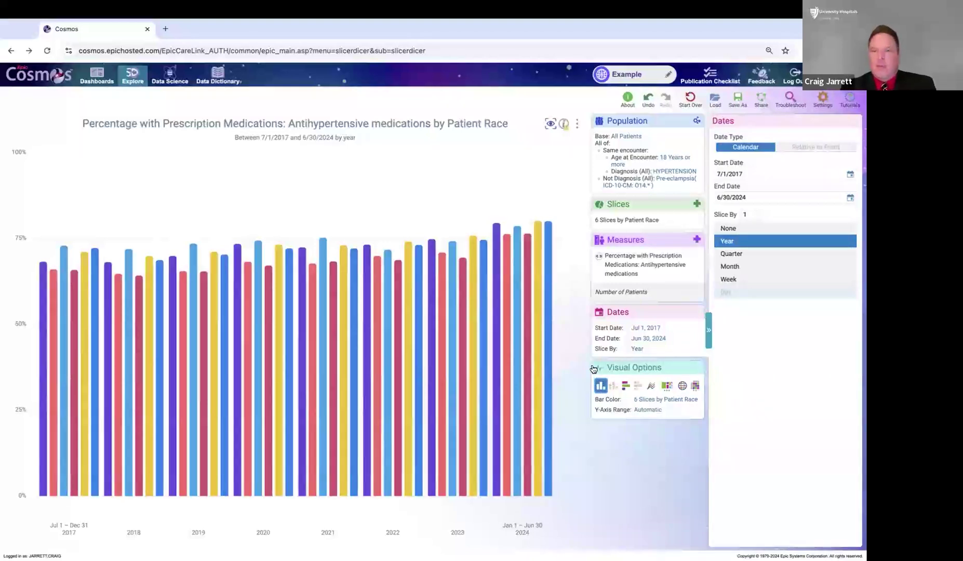
click(683, 295)
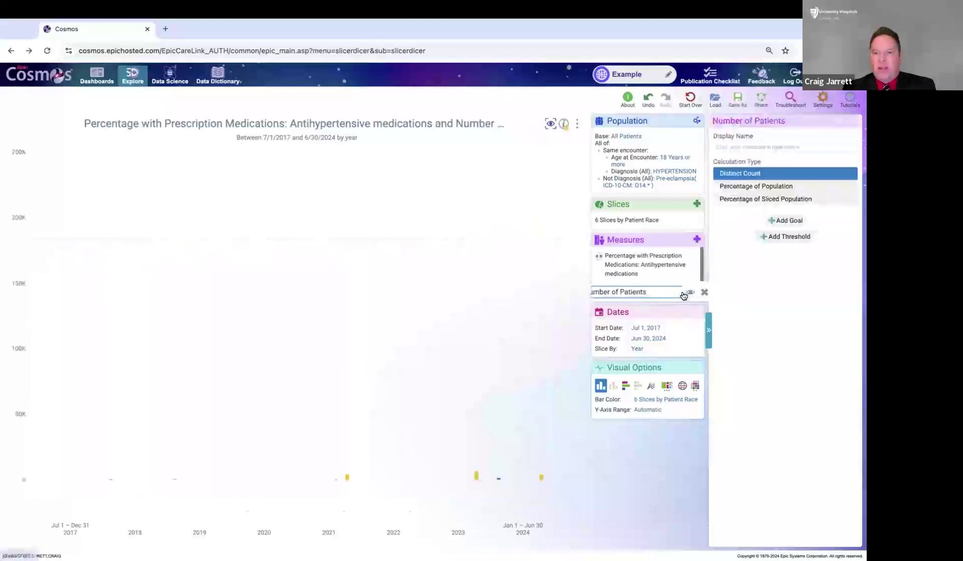
click(578, 126)
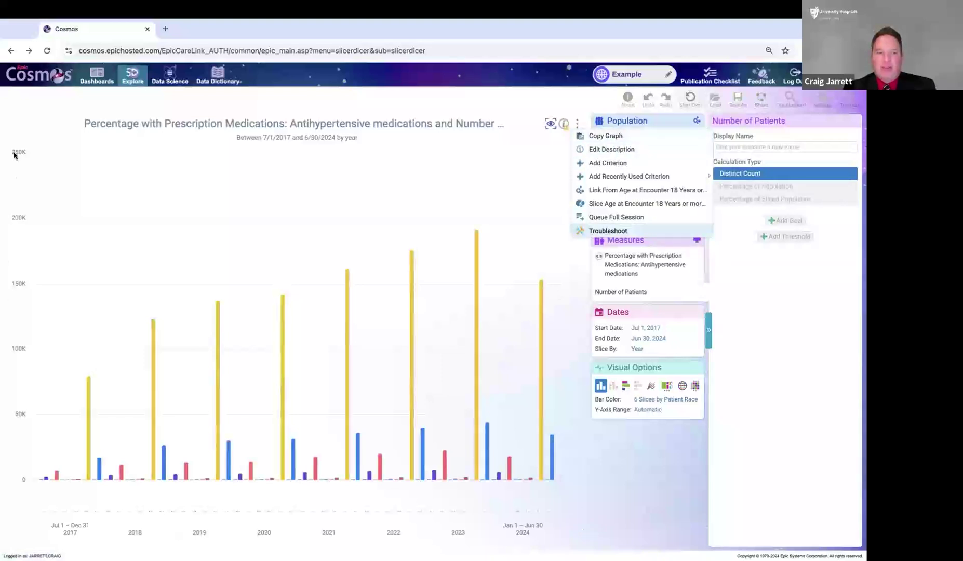
click(431, 126)
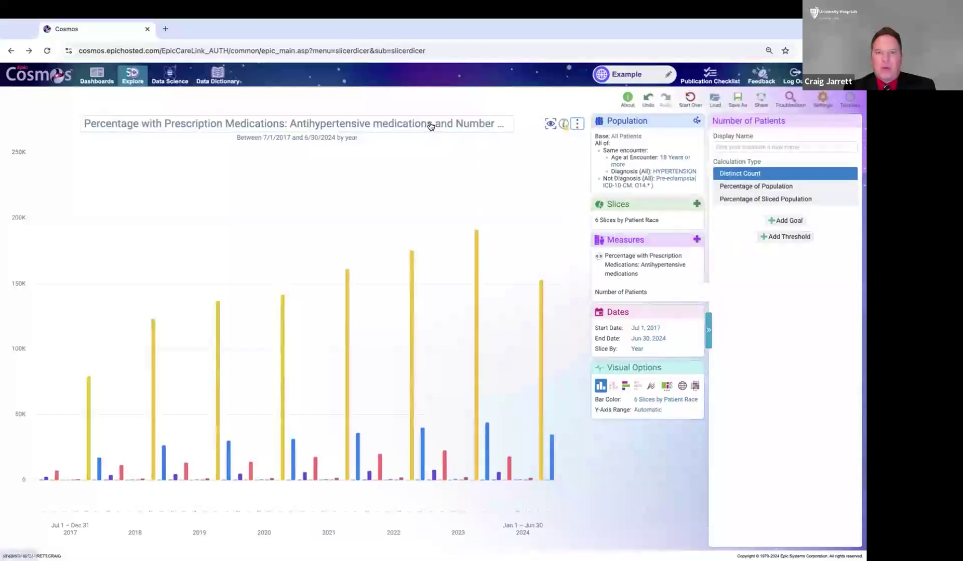
click(429, 122)
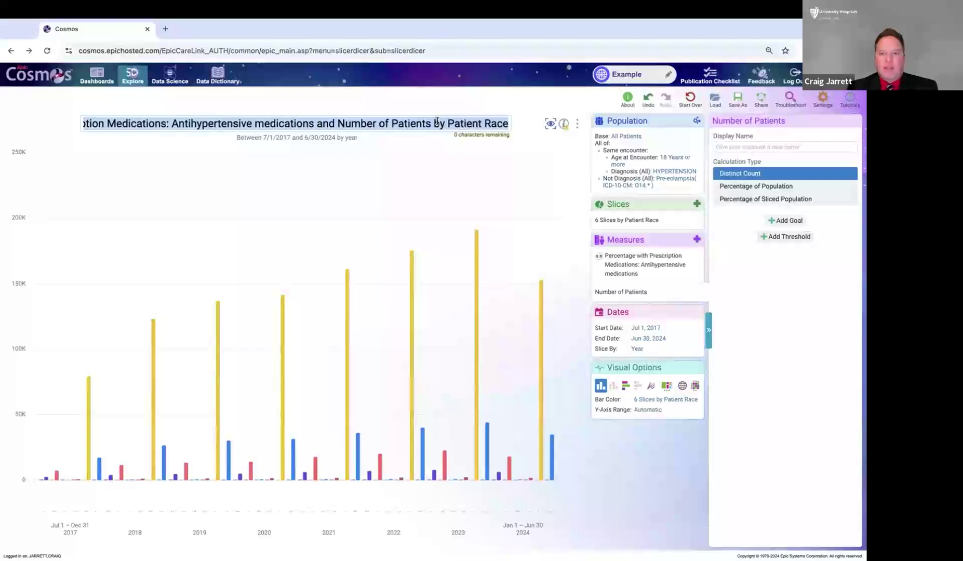
click(445, 112)
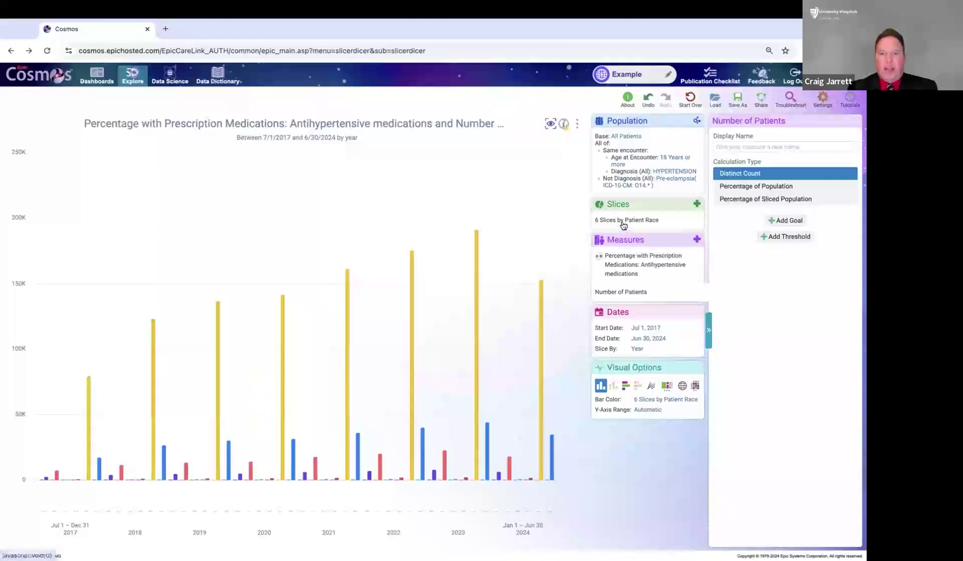
Add the axis labels Year and Percent, then switch the chart back to a table.
mouse_move(660, 258)
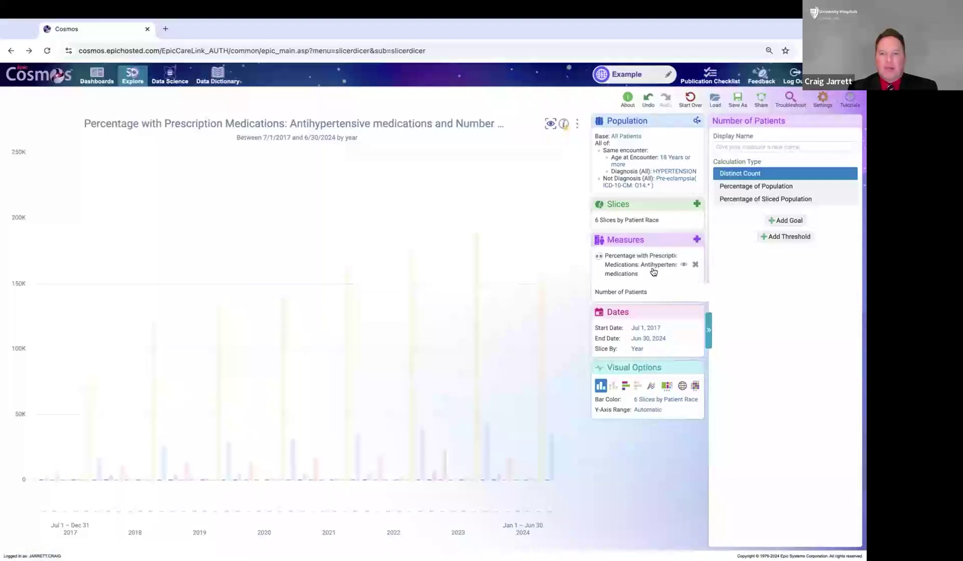
mouse_move(639, 300)
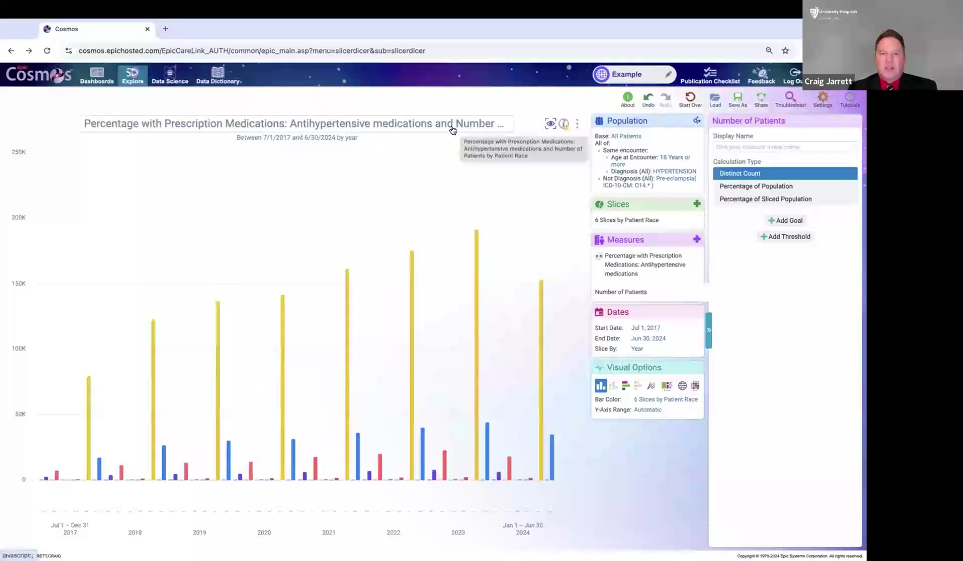
click(348, 143)
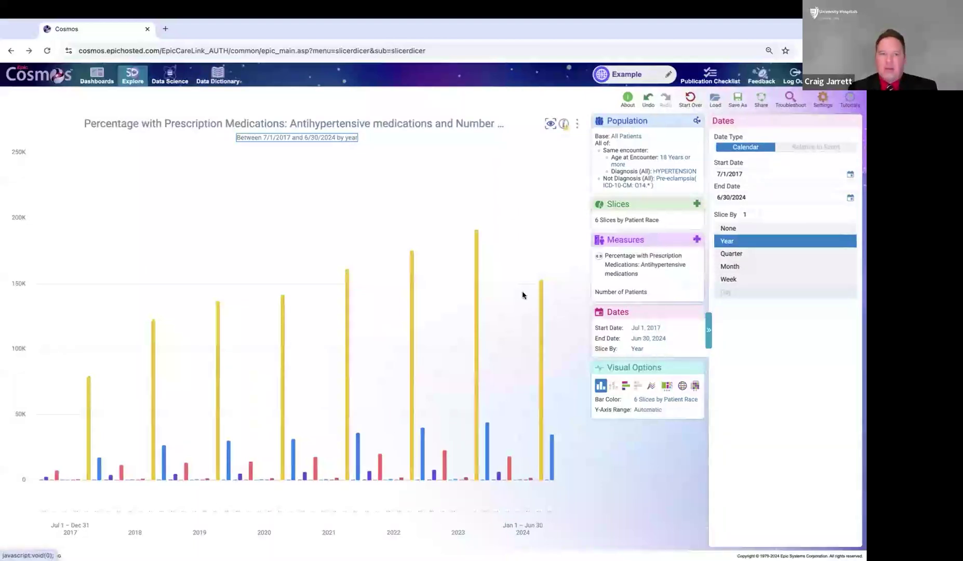
click(458, 535)
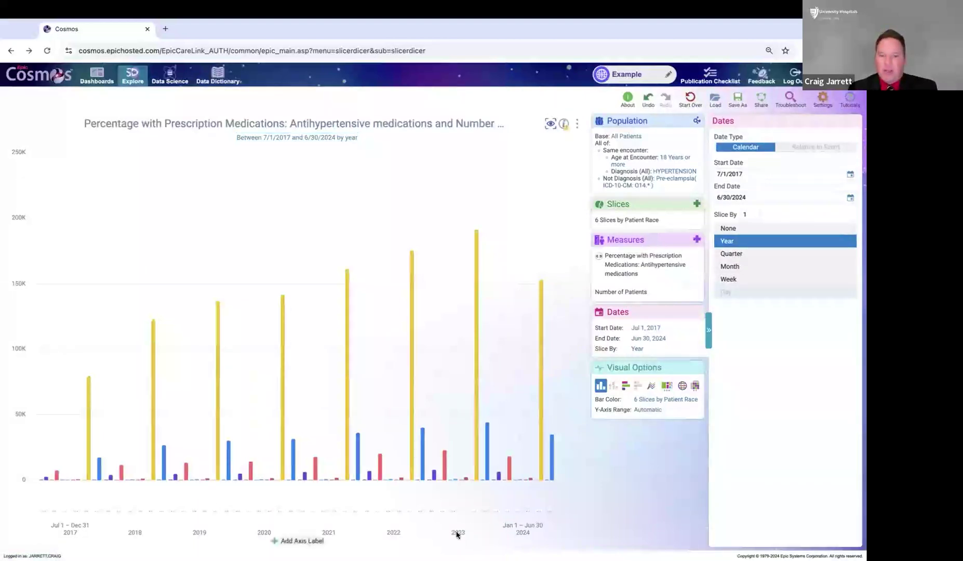
click(300, 541)
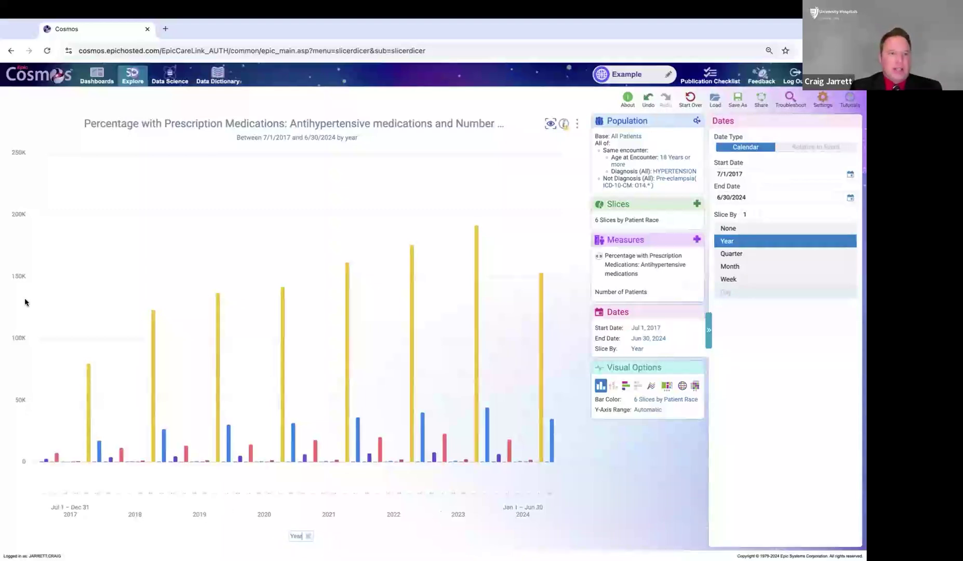
click(9, 301)
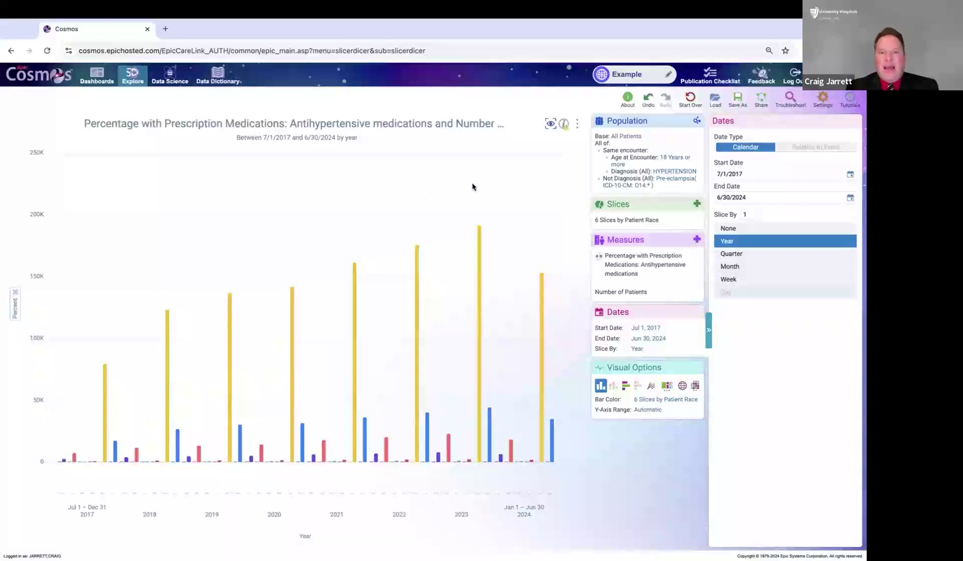
click(695, 387)
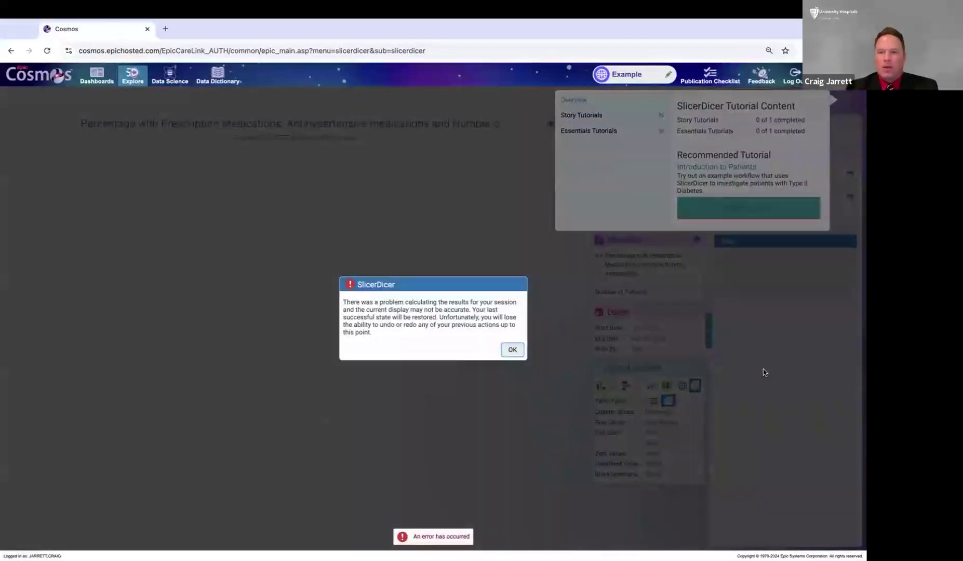
Dismiss the recurring calculation error and reload the page to restart SlicerDicer.
click(513, 349)
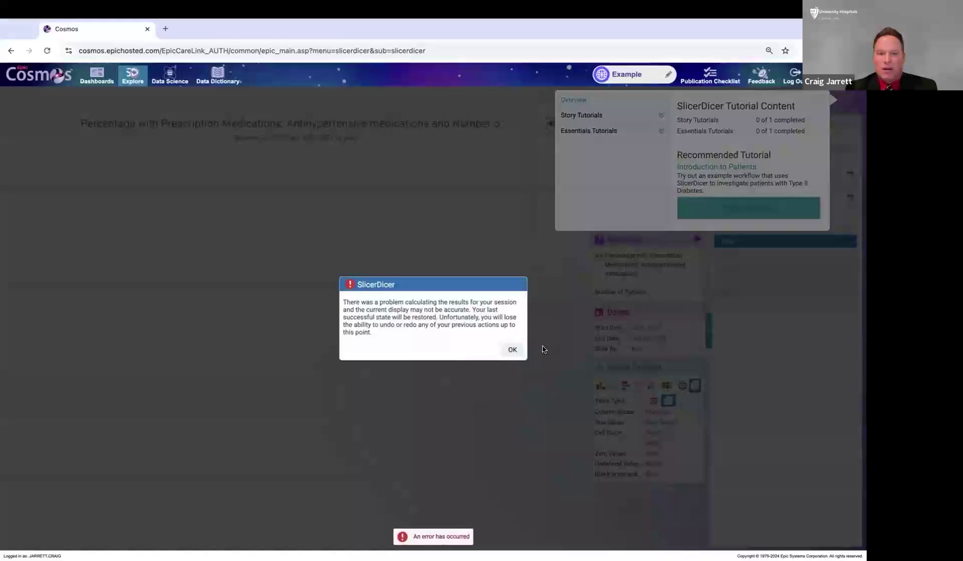
click(514, 349)
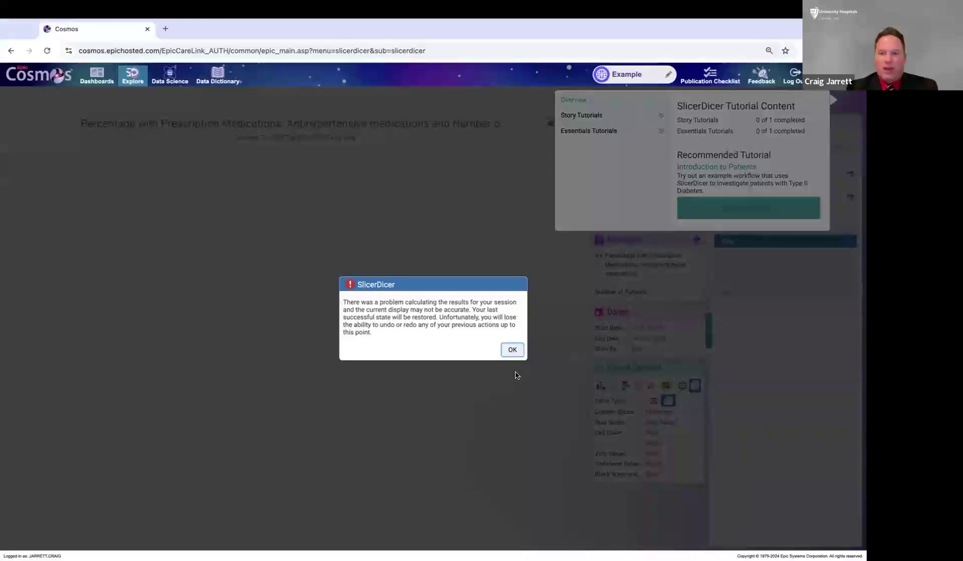
click(512, 349)
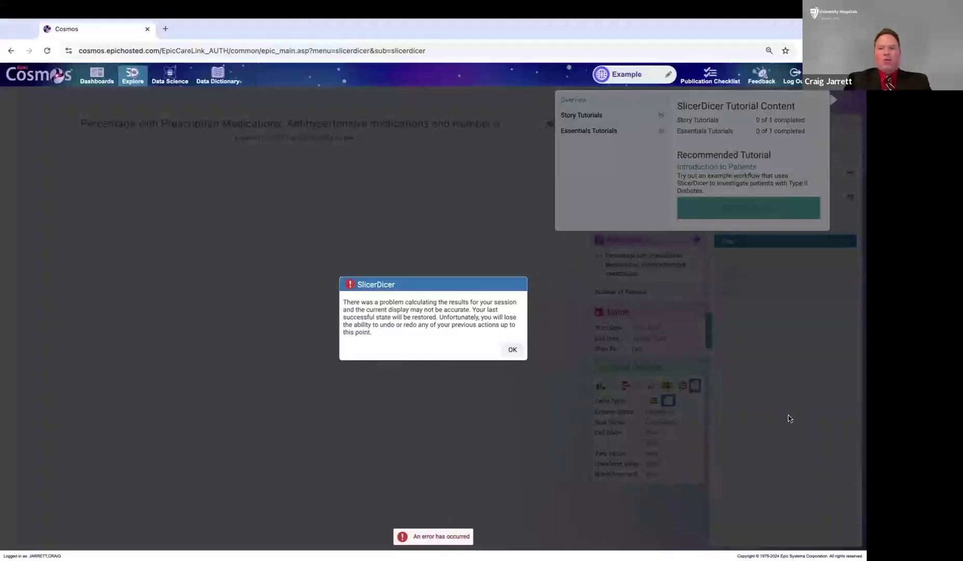
click(163, 79)
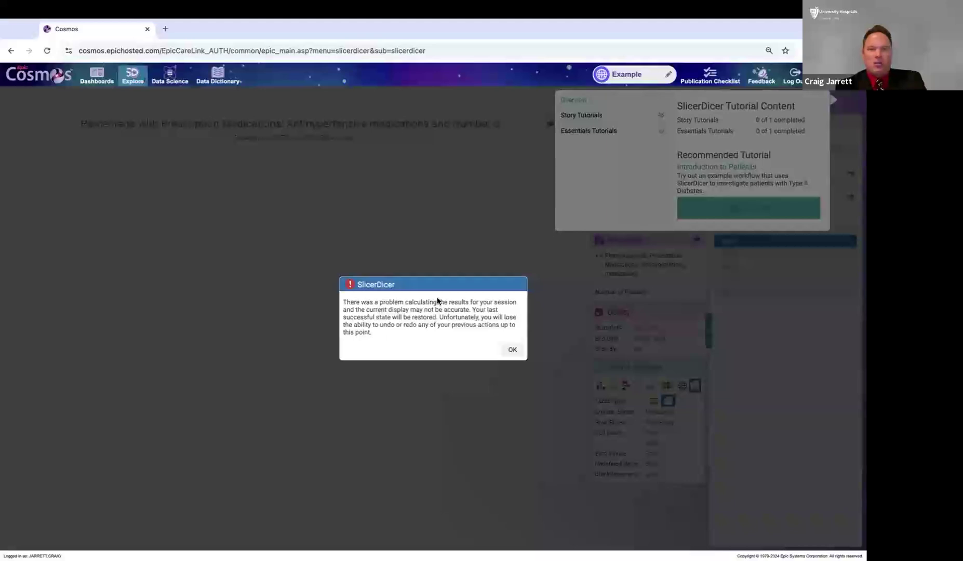
click(512, 349)
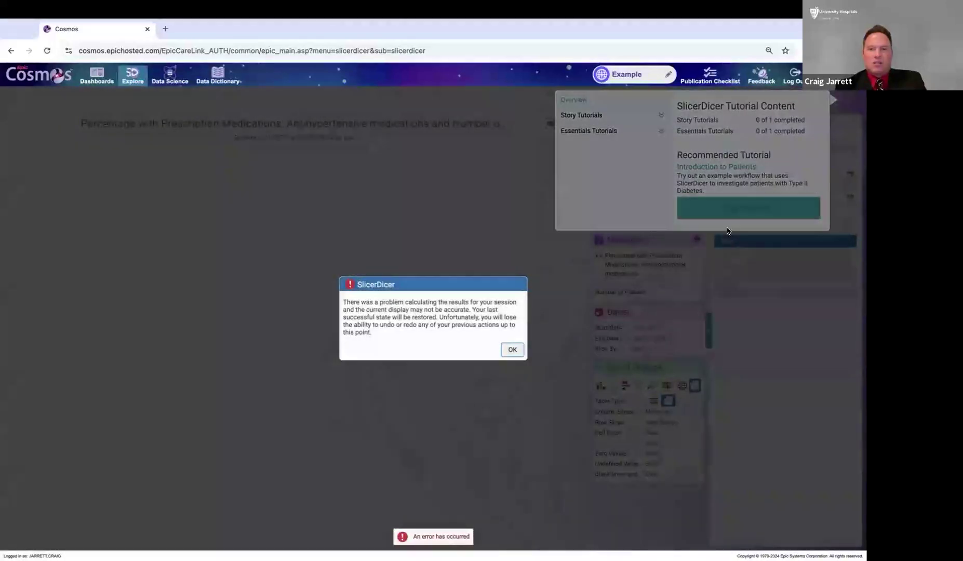
click(47, 50)
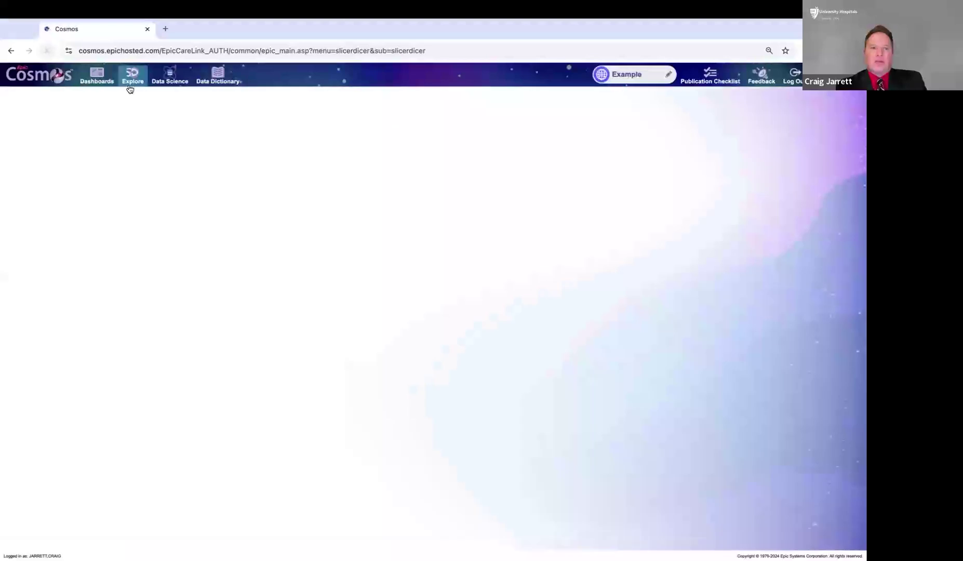
click(129, 78)
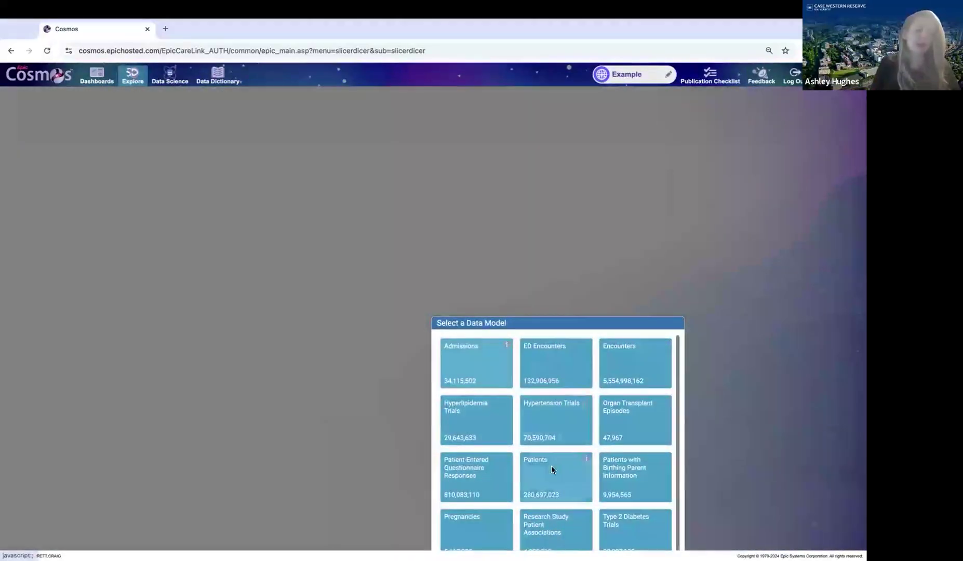
Start a Patients session with Sneak Peek counts on, trying then removing a Diagnosis criterion.
click(551, 468)
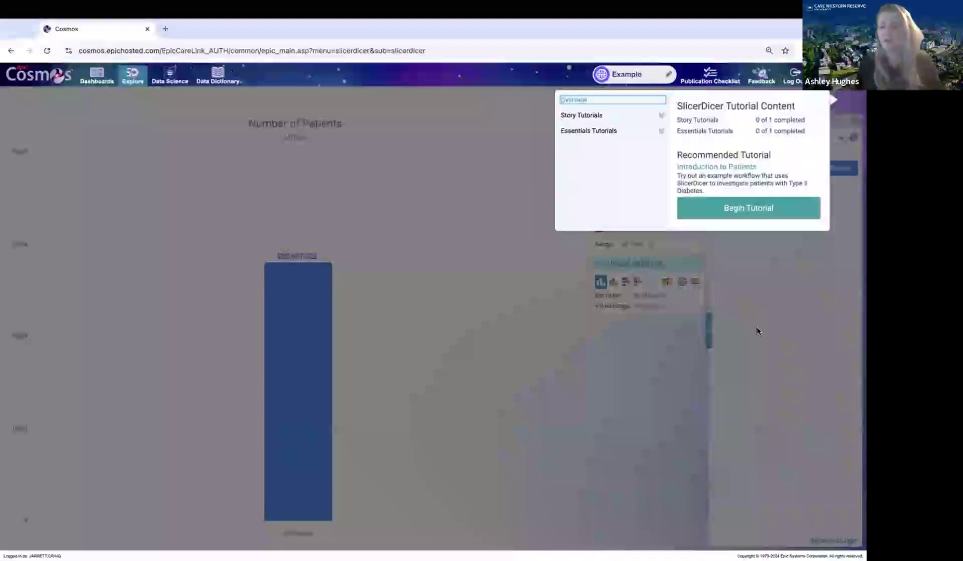
click(757, 329)
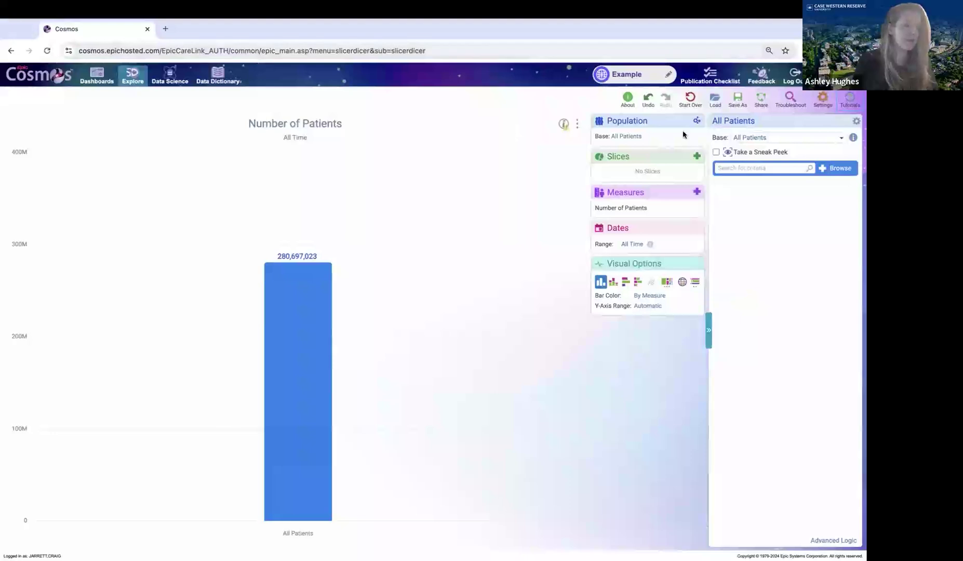
click(717, 152)
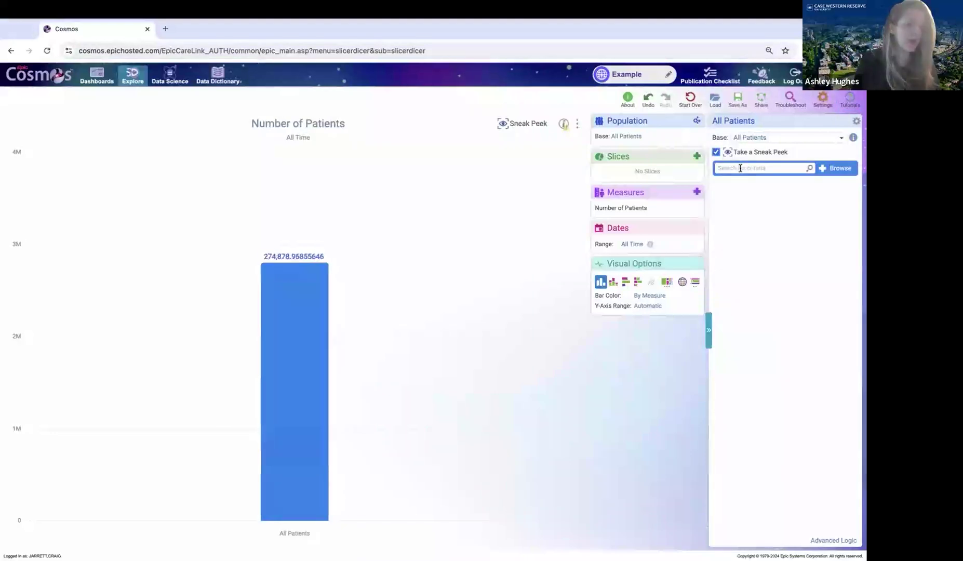
click(740, 168)
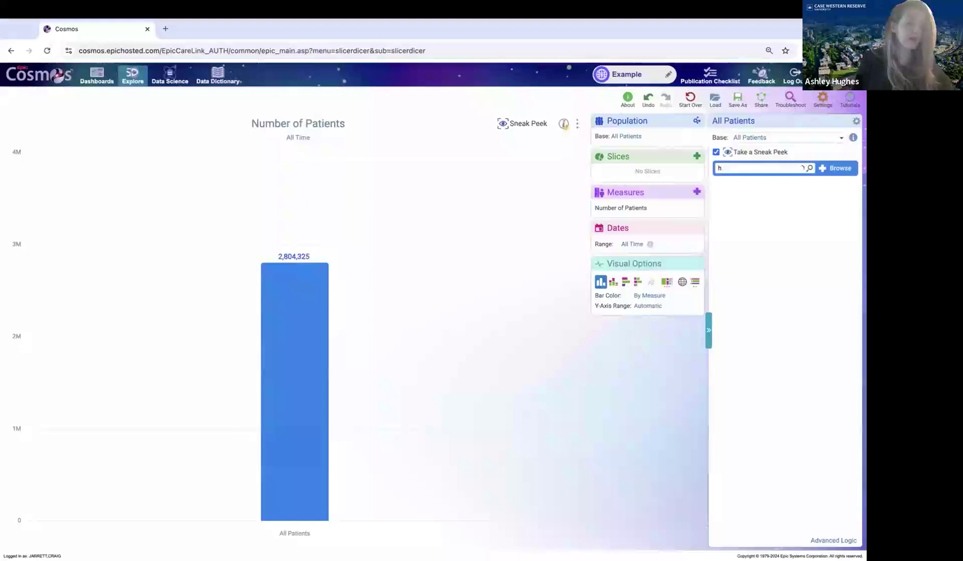
text(diagnosis)
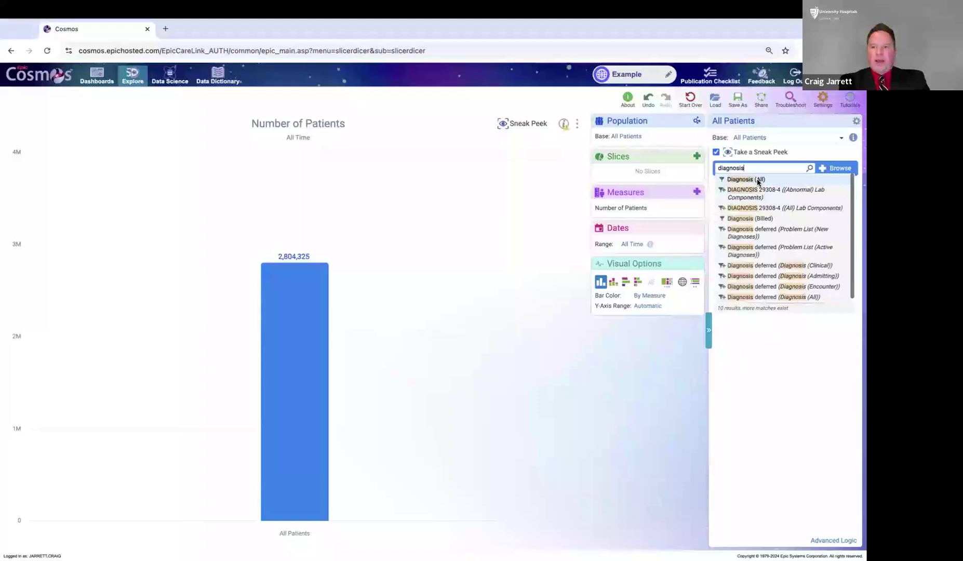
click(757, 180)
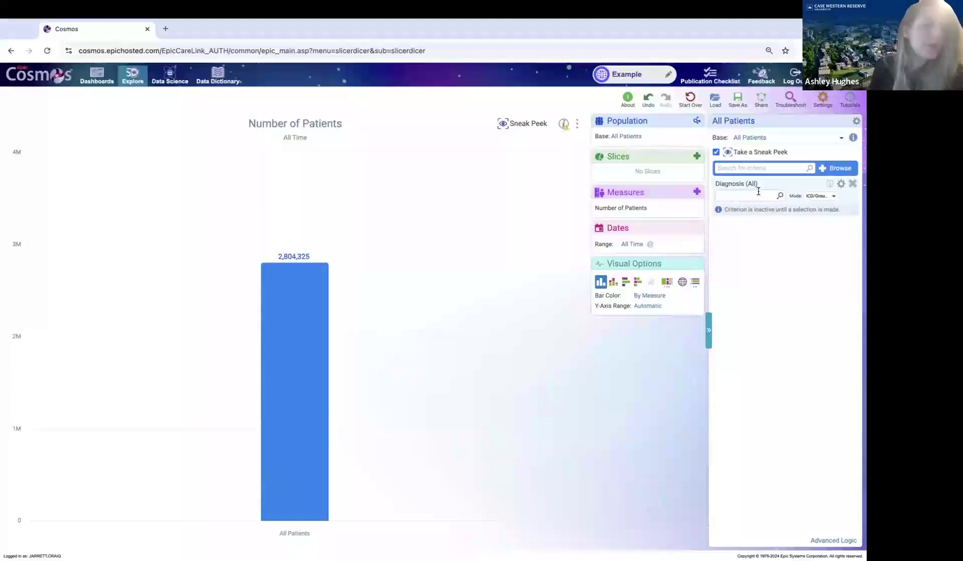
click(852, 183)
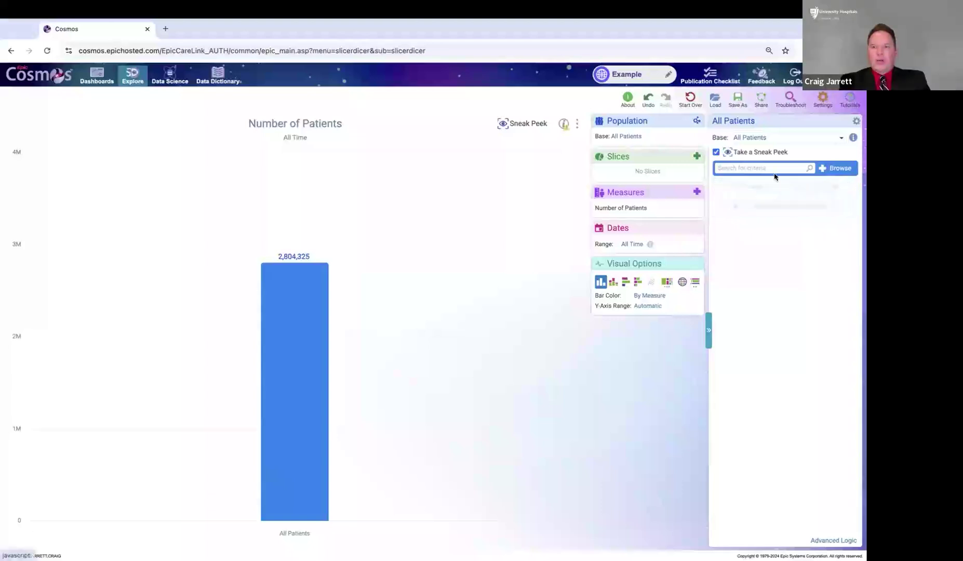
Limit Age at Encounter to 18 or older and add an empty Diagnosis (All) criterion.
click(760, 168)
text(age)
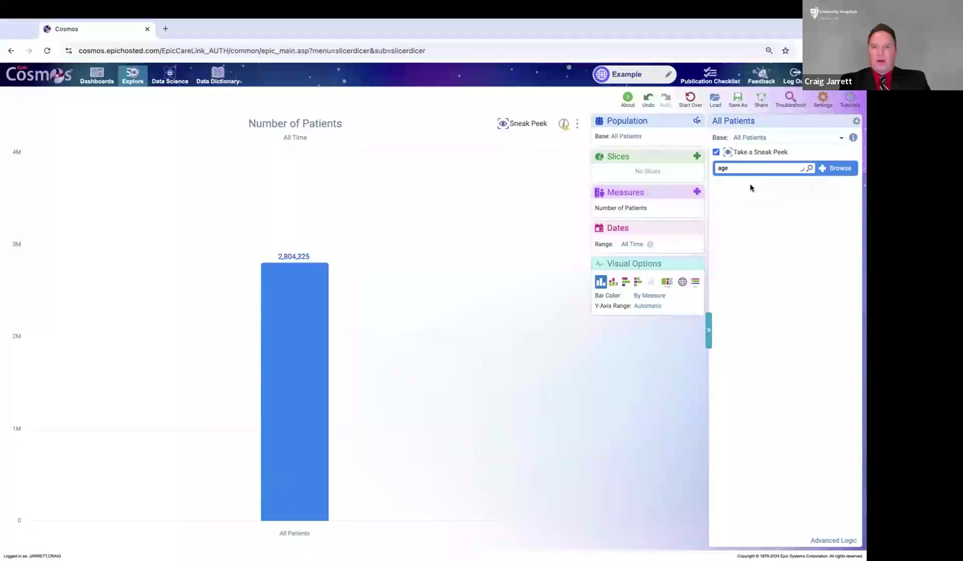
click(743, 200)
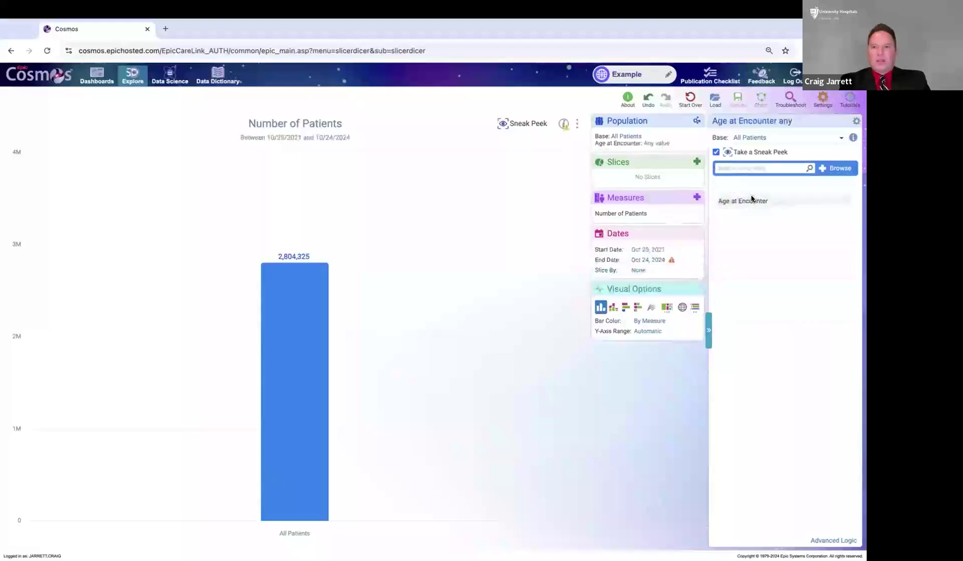
drag(722, 202, 741, 204)
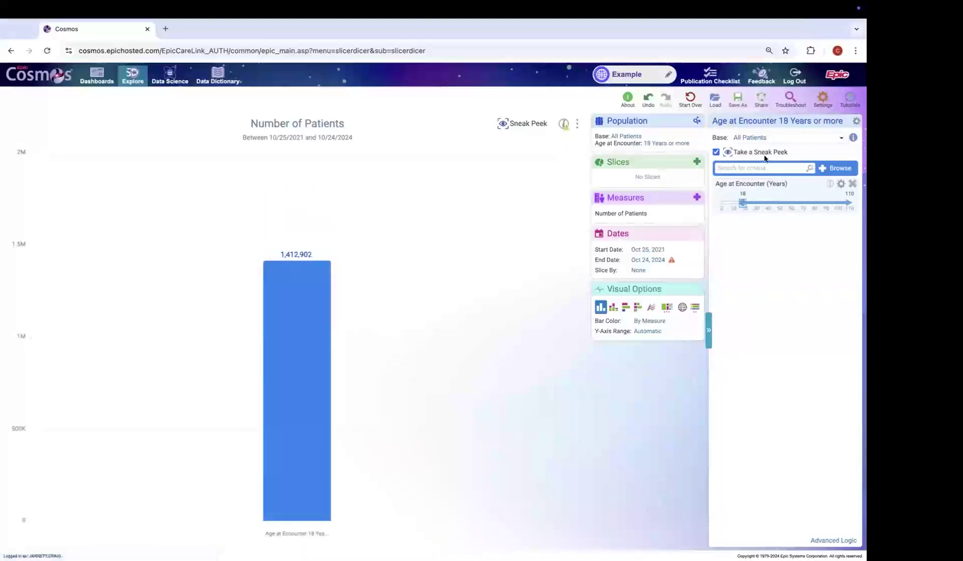
click(836, 169)
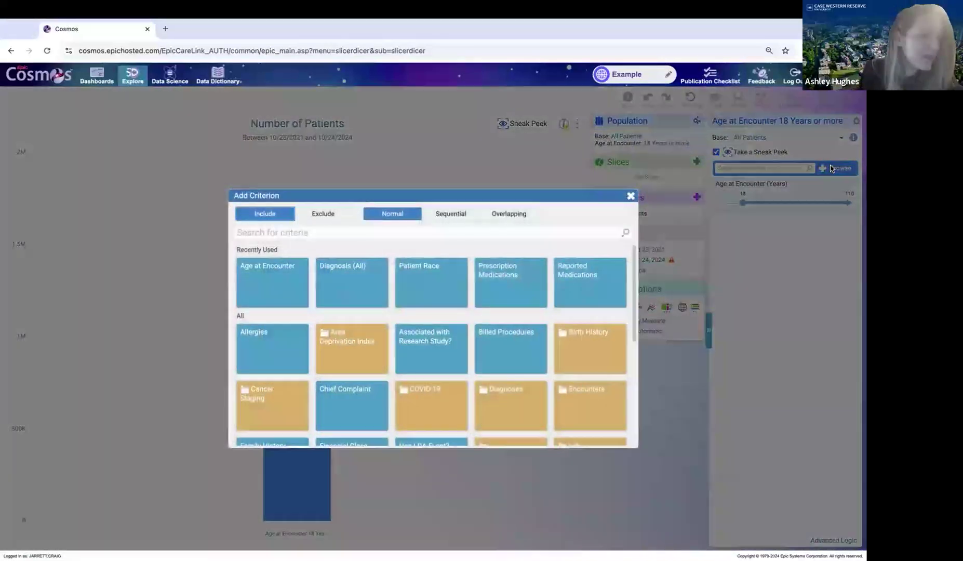
click(351, 275)
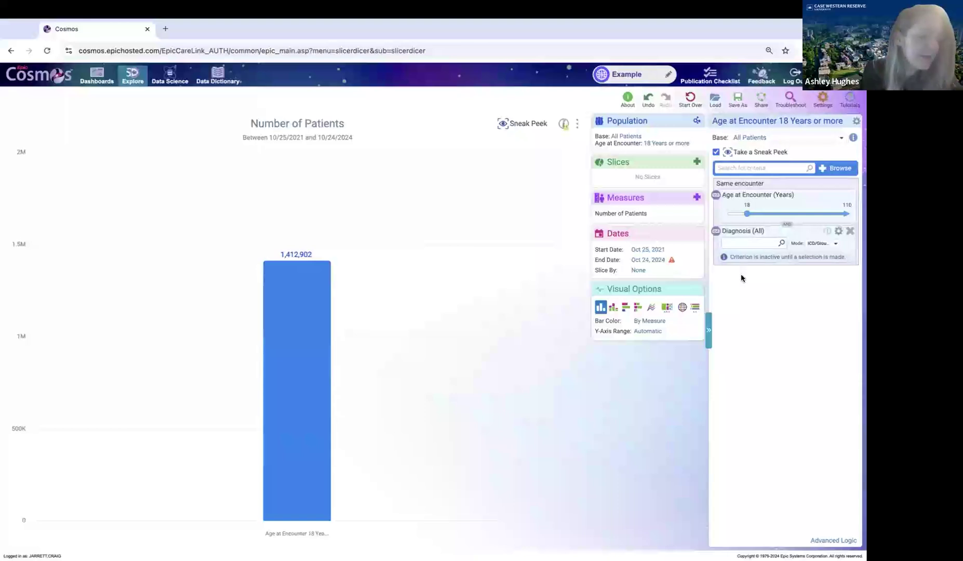
Set the report date range to 01/01/2017 through 06/30/2024.
click(657, 251)
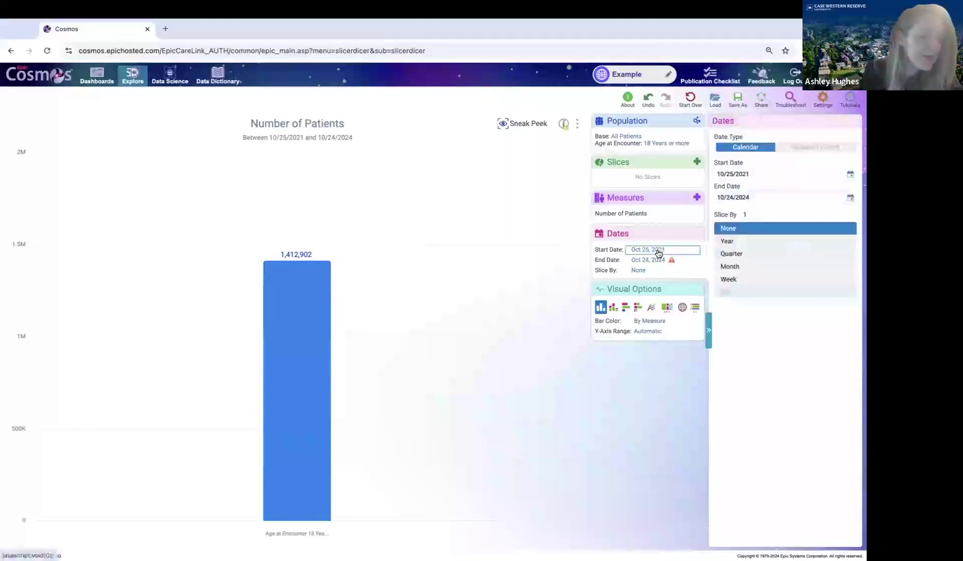
drag(751, 175, 690, 175)
text(01/01/2017)
drag(759, 197, 717, 197)
text(06/3)
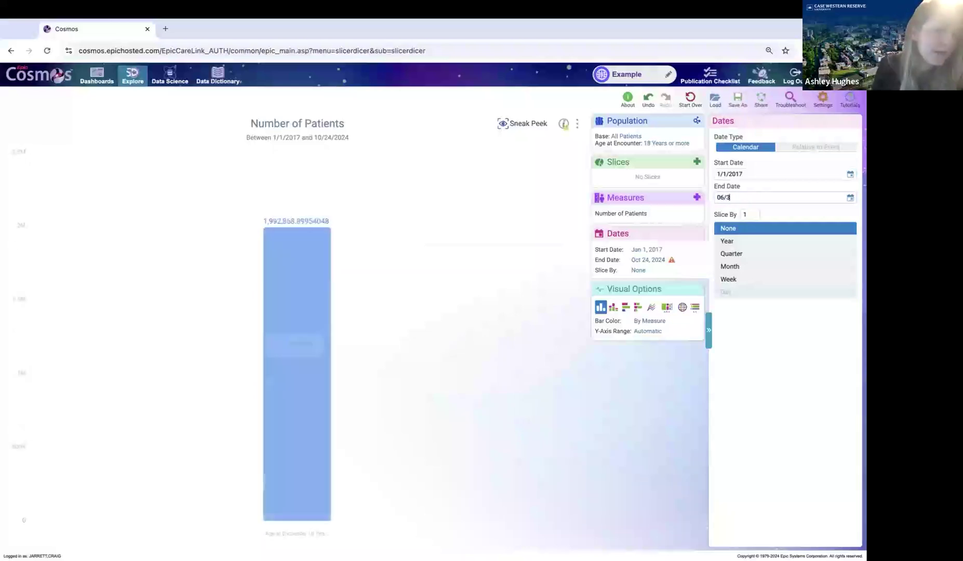
text(0/20)
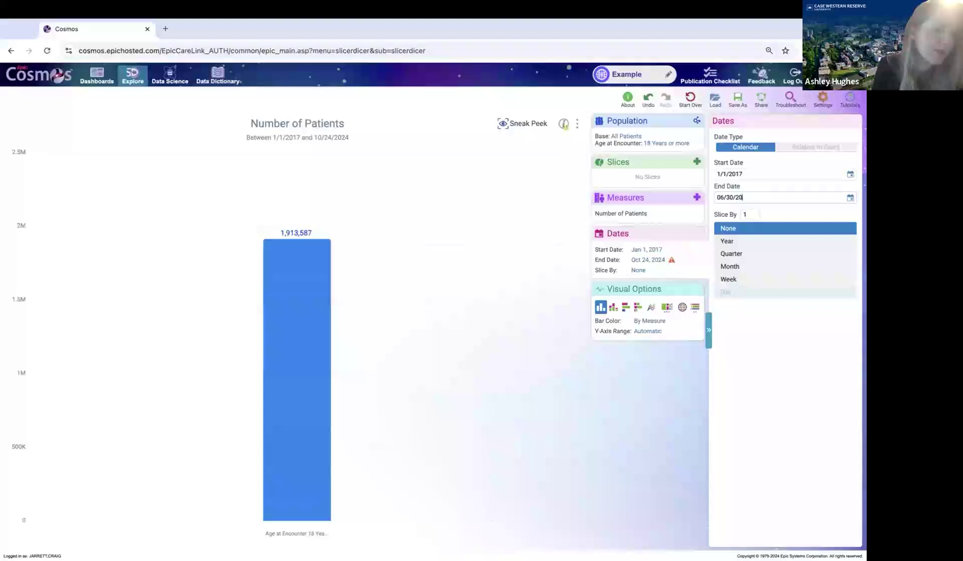
text(24)
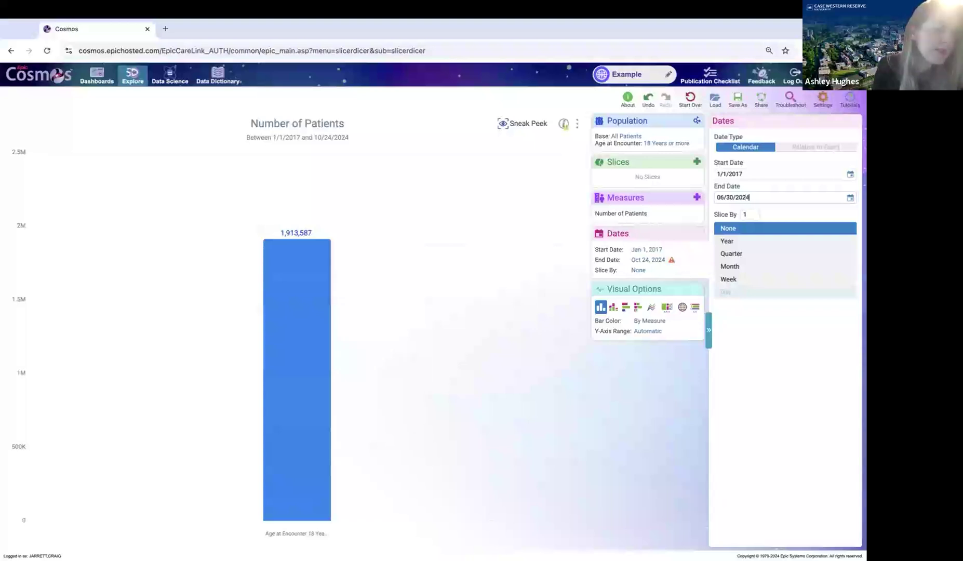
click(772, 342)
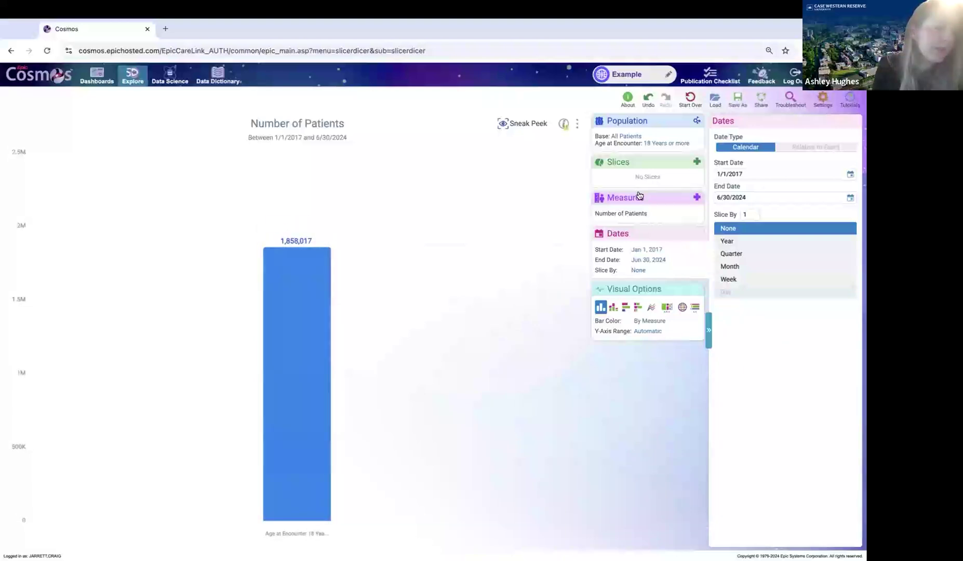
click(634, 121)
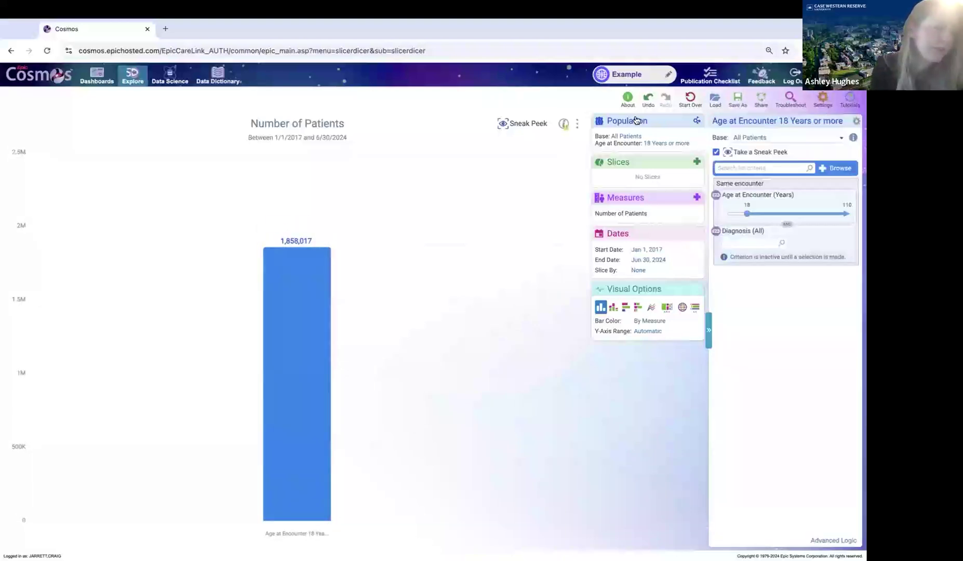
Fill the Diagnosis (All) criterion with HYPERTENSION, narrowing the adult count to 497,420.
mouse_move(748, 240)
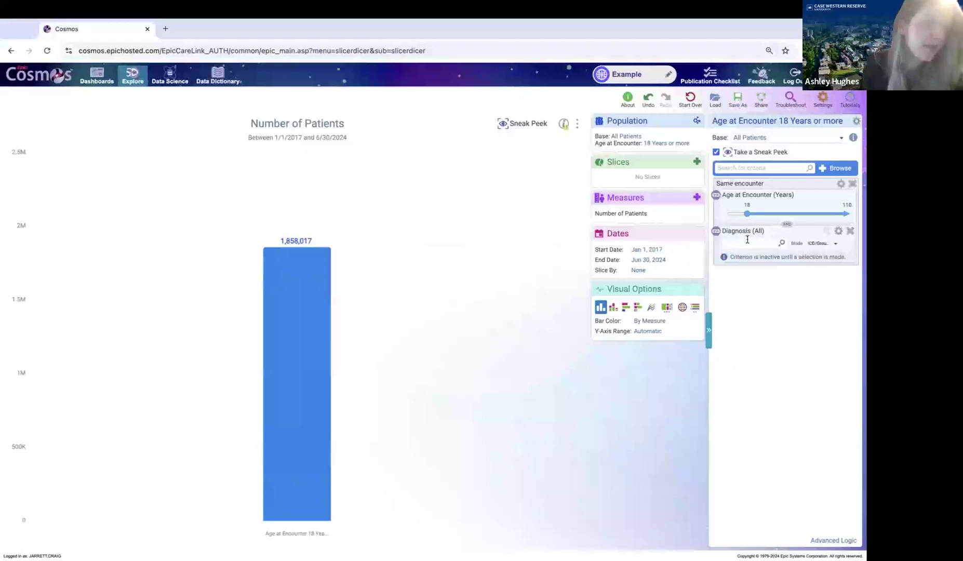
click(747, 239)
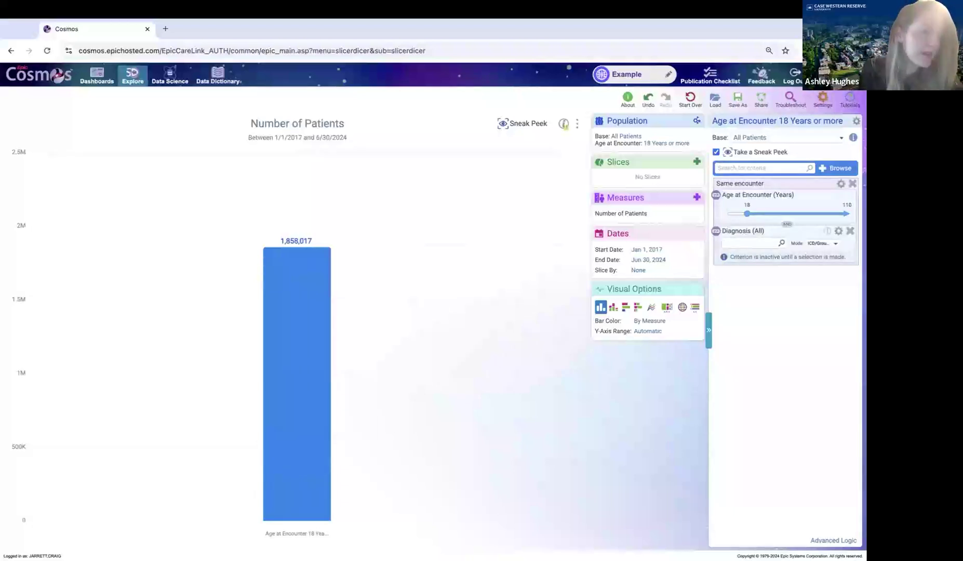
text(hyper)
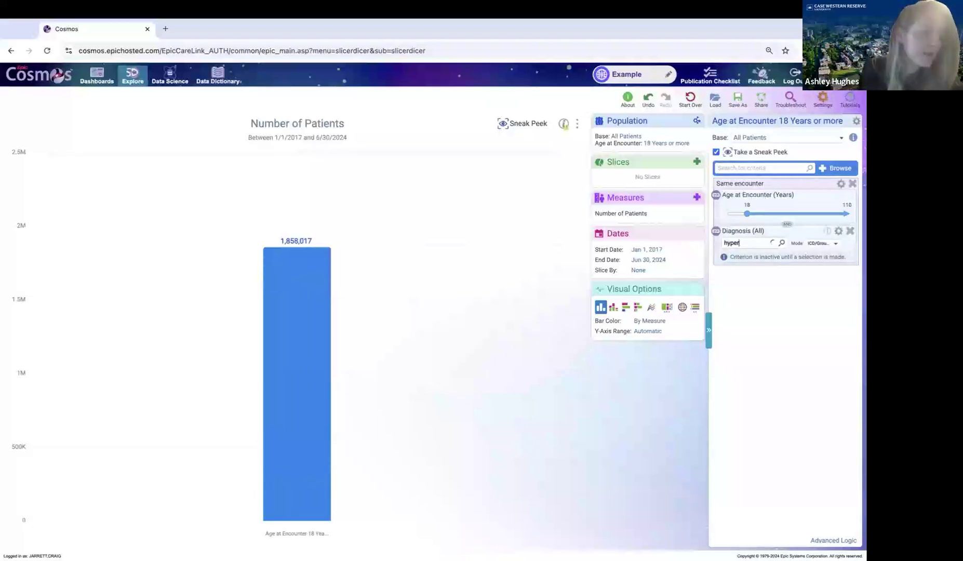
click(768, 264)
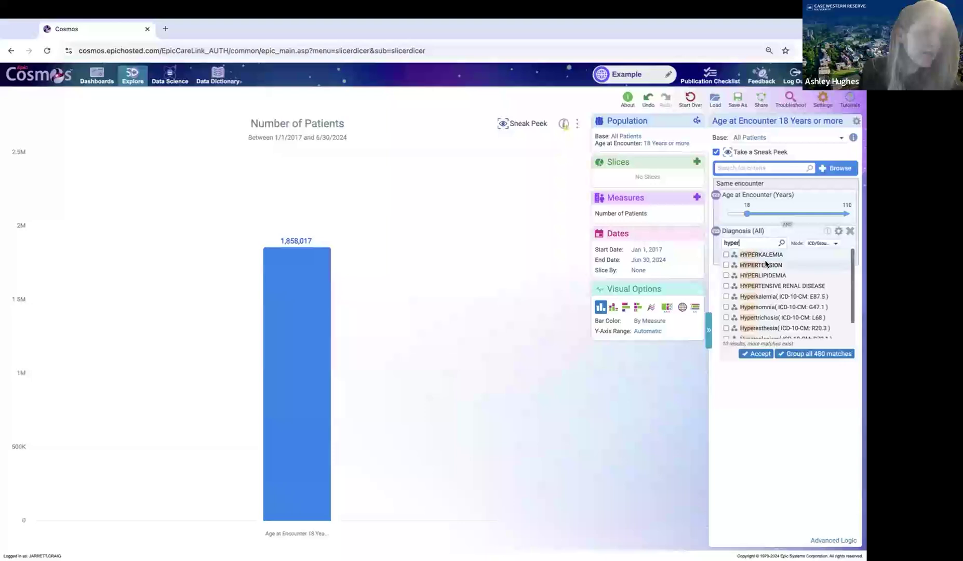
click(767, 354)
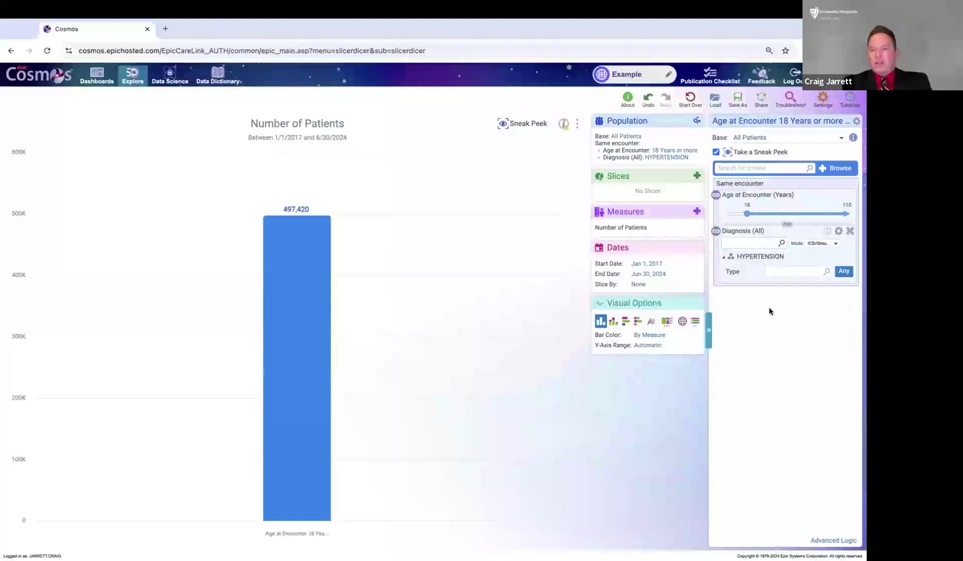
Add a sequential Followed By Diagnosis (All) criterion after HYPERTENSION.
click(839, 231)
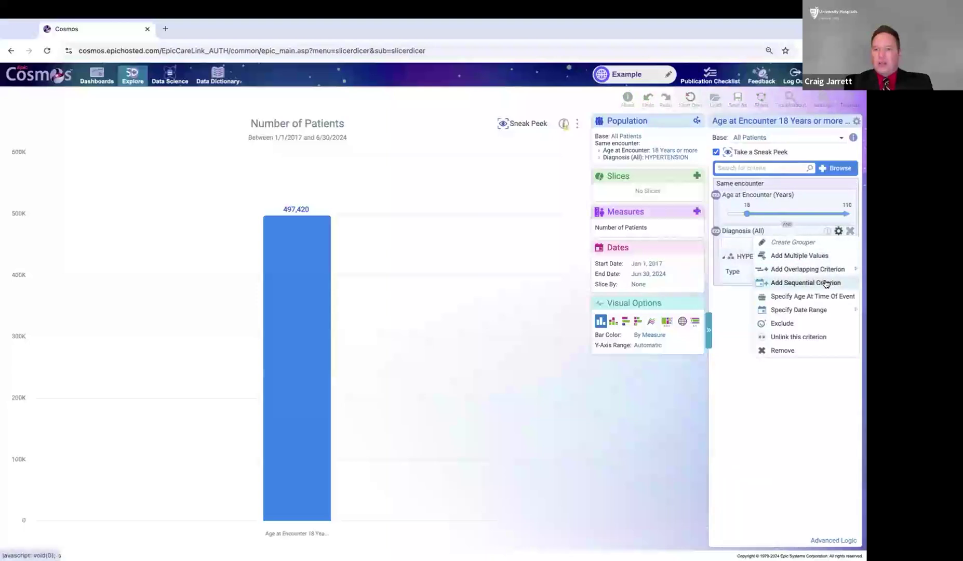
mouse_move(824, 279)
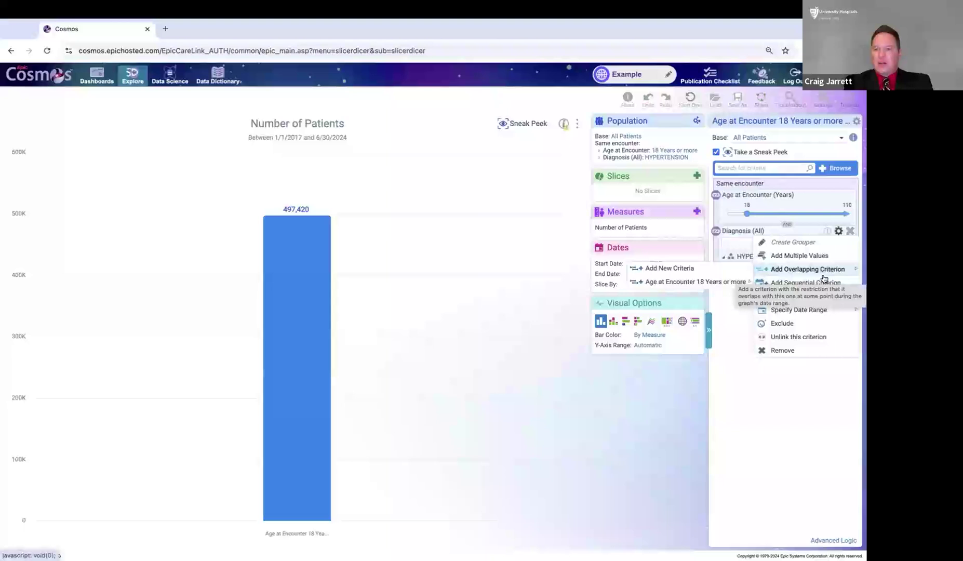
mouse_move(825, 311)
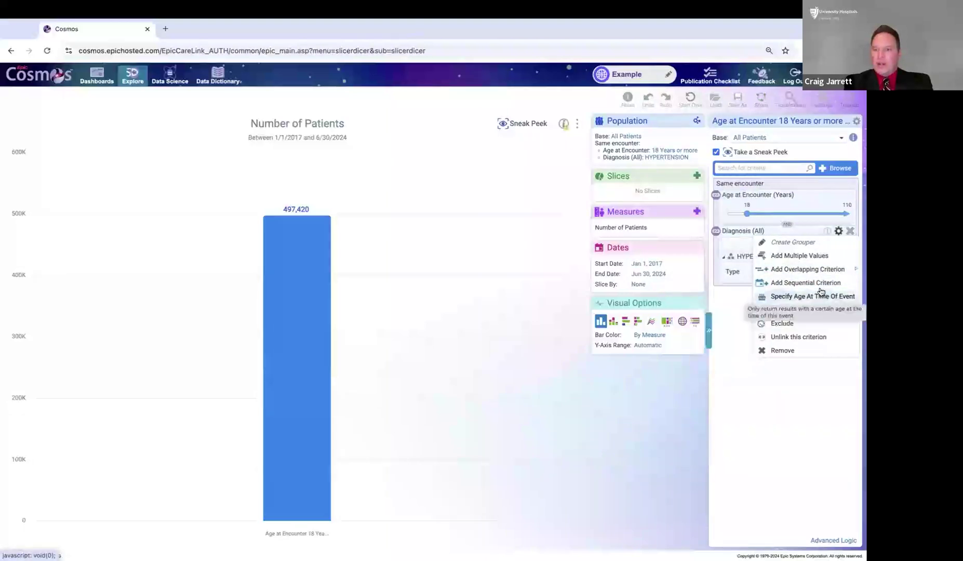
click(819, 283)
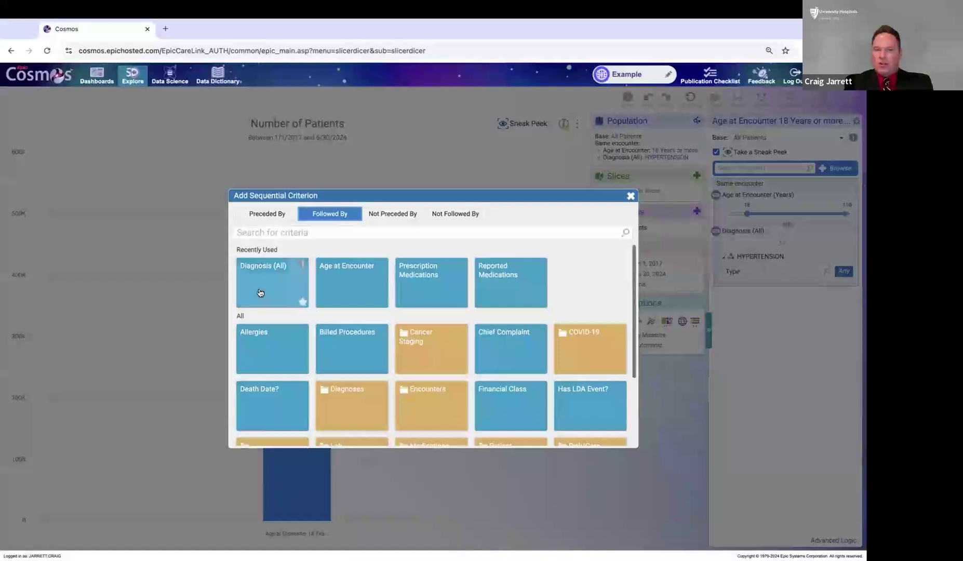
click(260, 292)
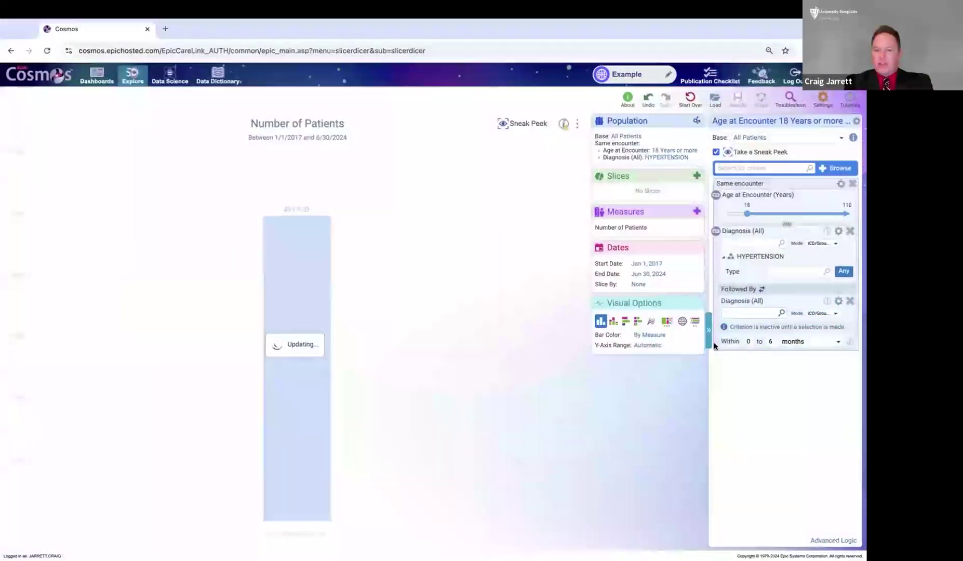
Choose CEREBROVASCULAR DISEASE as the following diagnosis, within 99 months.
text(cere)
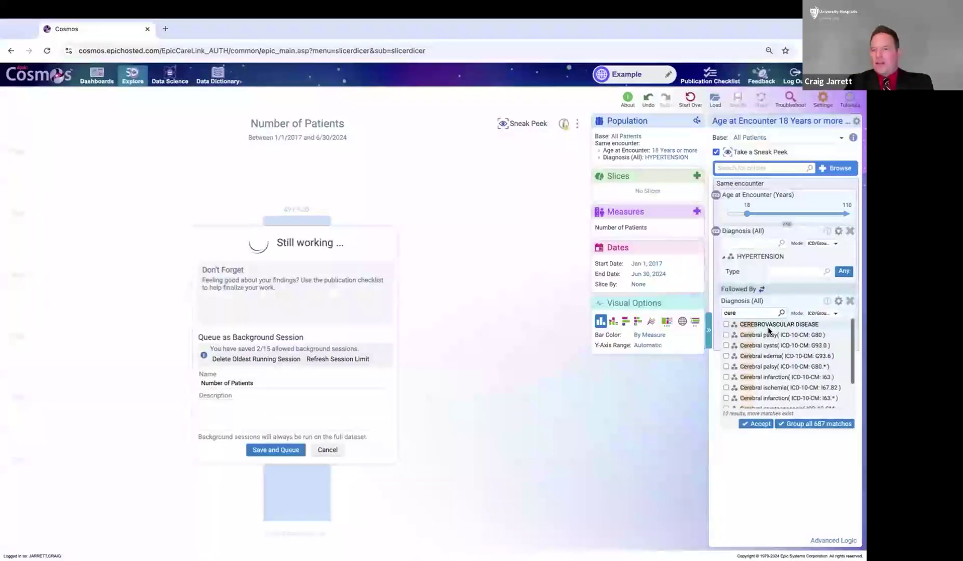
click(727, 324)
click(760, 423)
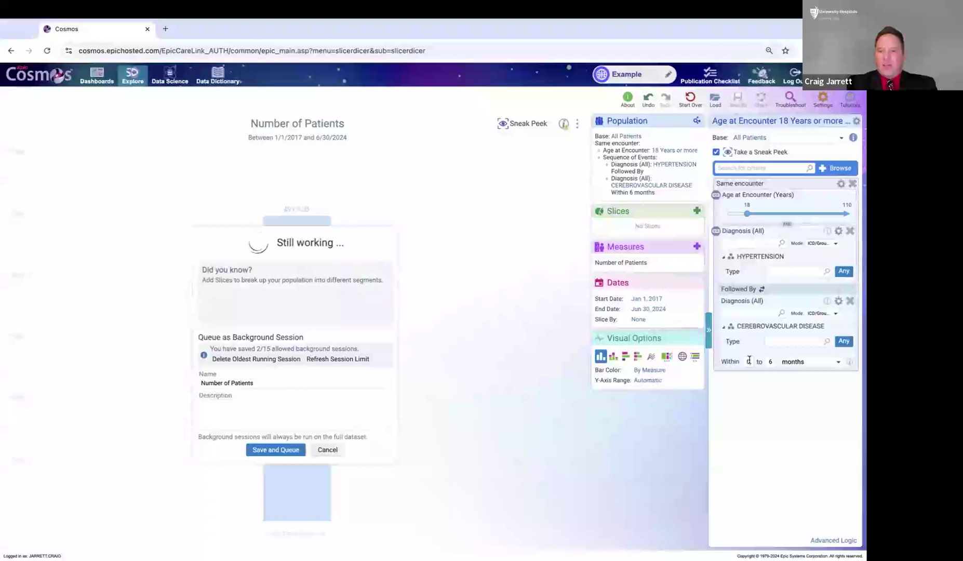
double_click(772, 362)
text(99)
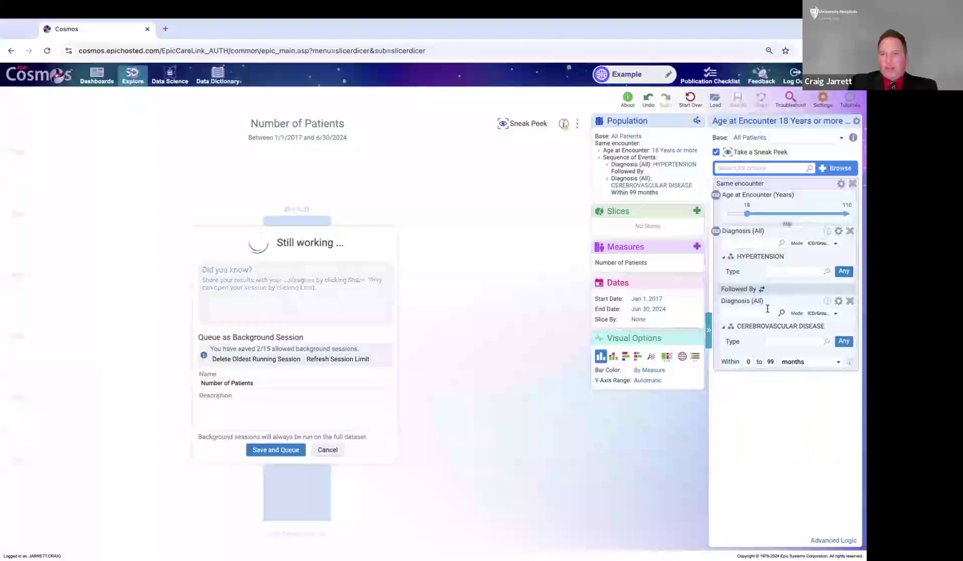
Search the criteria catalogue for ZIP code and add Postal Code of Residence (Zip Code).
click(776, 169)
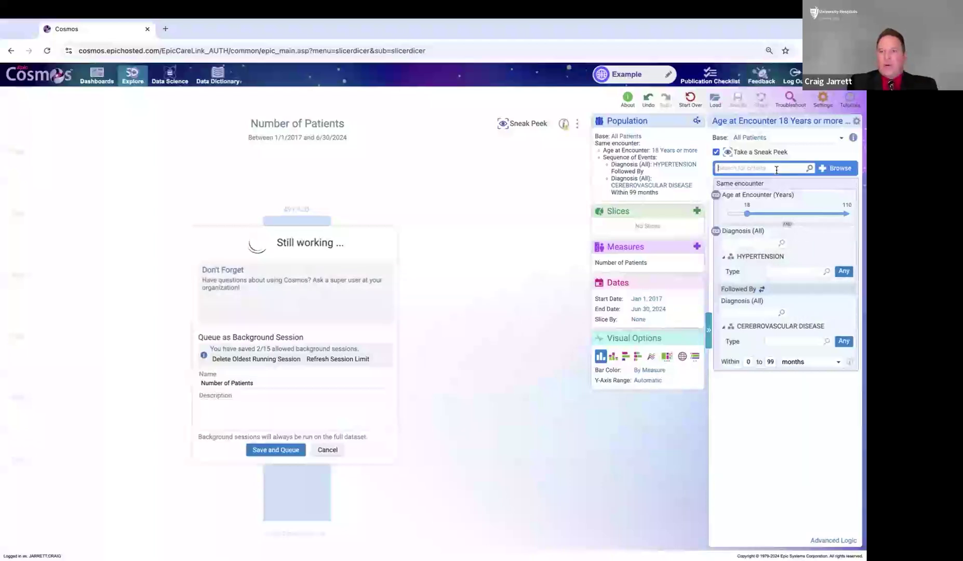
text(zip)
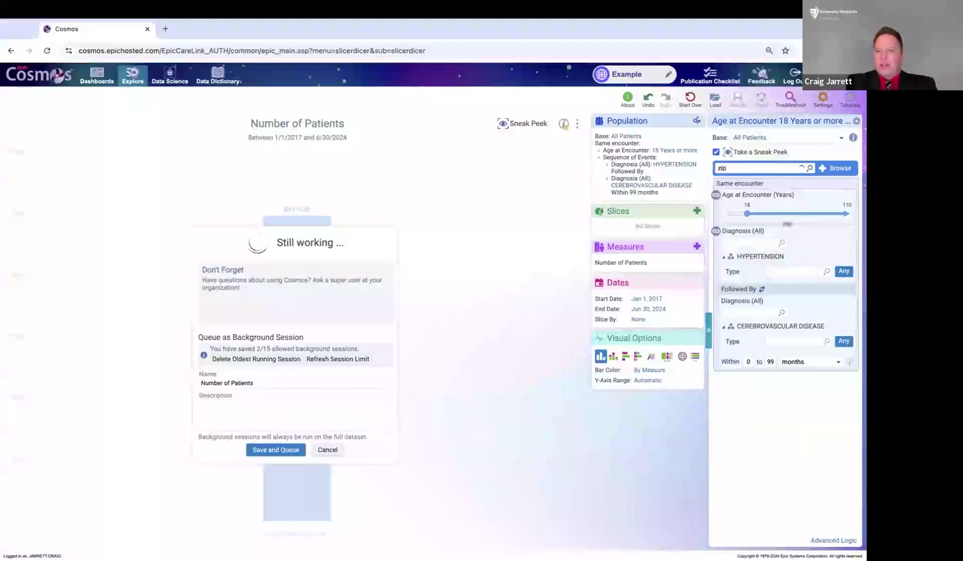
key(BackSpace)
key(BackSpace)
key(BackSpace)
click(828, 167)
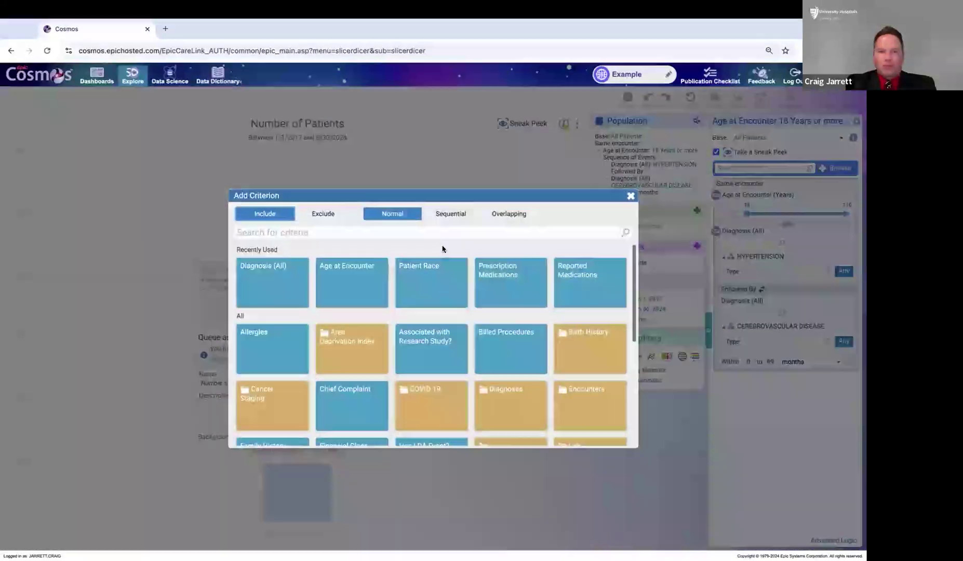
text(Z)
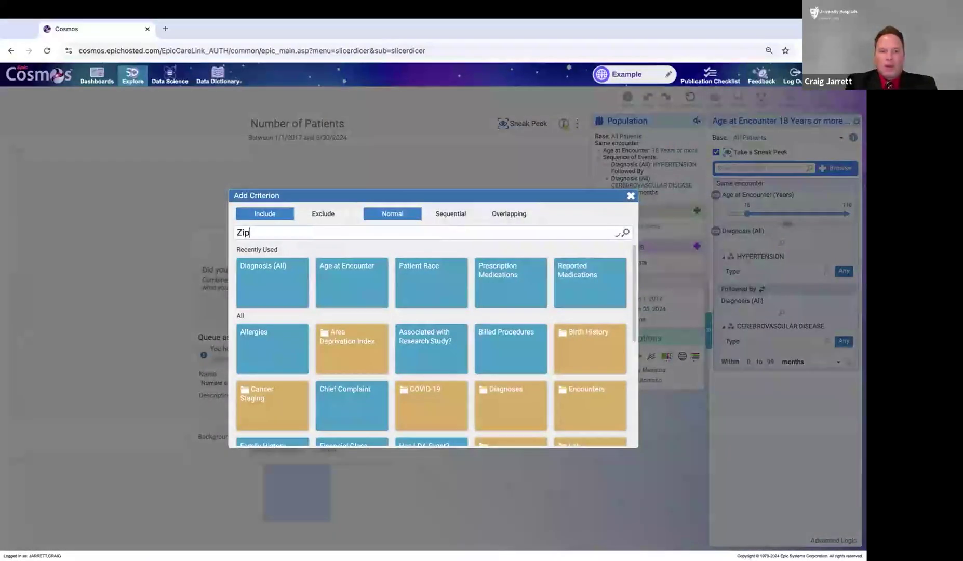
text(ip cod)
key(BackSpace)
key(BackSpace)
key(BackSpace)
key(BackSpace)
key(BackSpace)
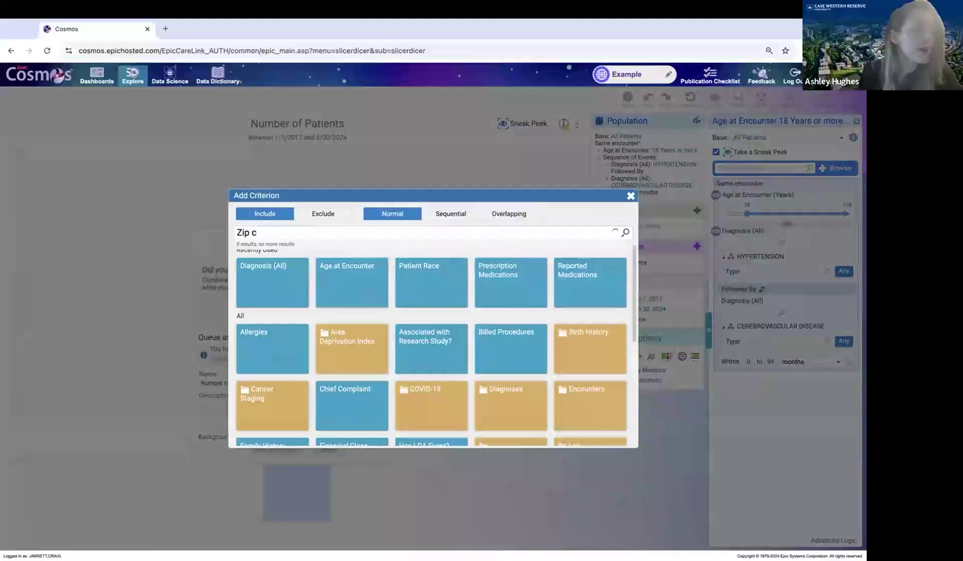
key(BackSpace)
text(IP)
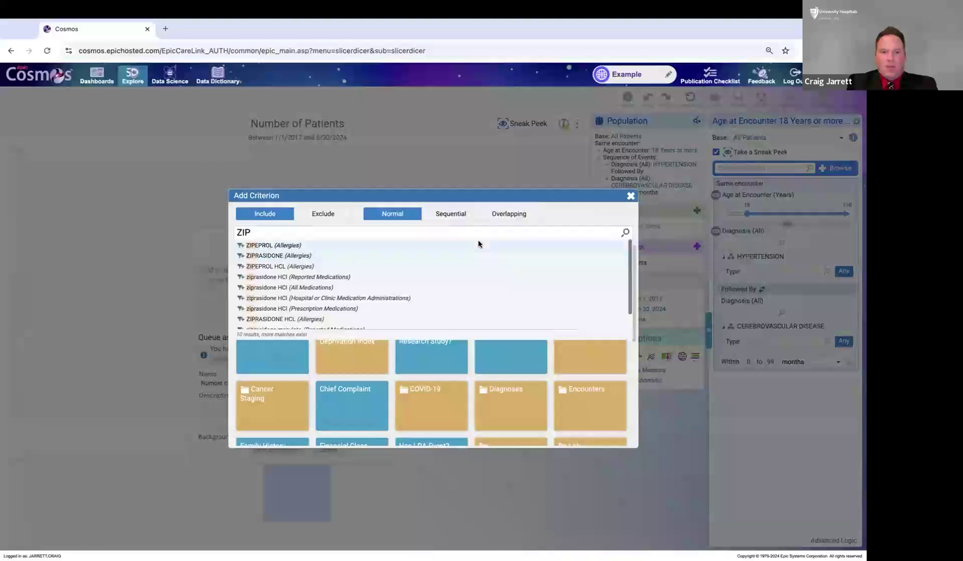
text(code)
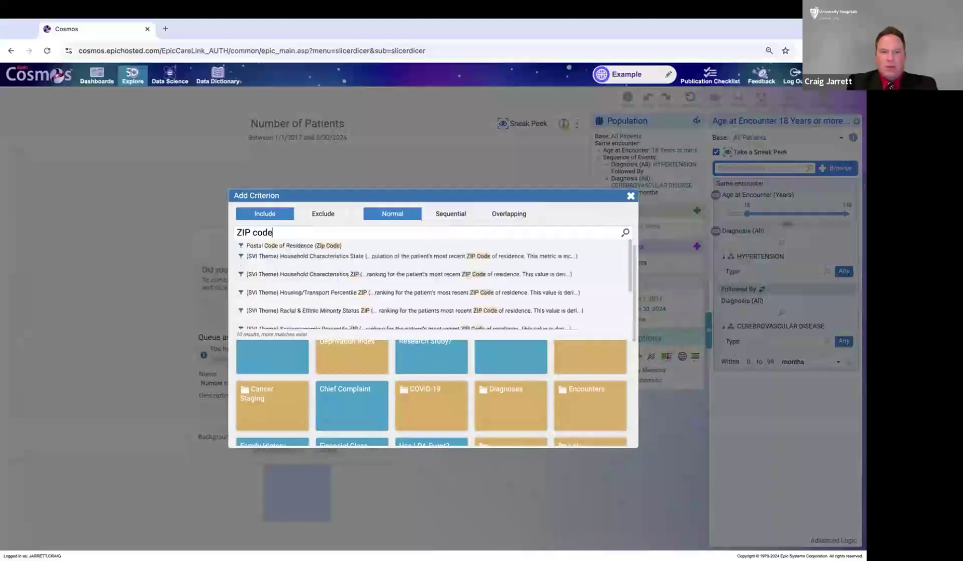
click(298, 245)
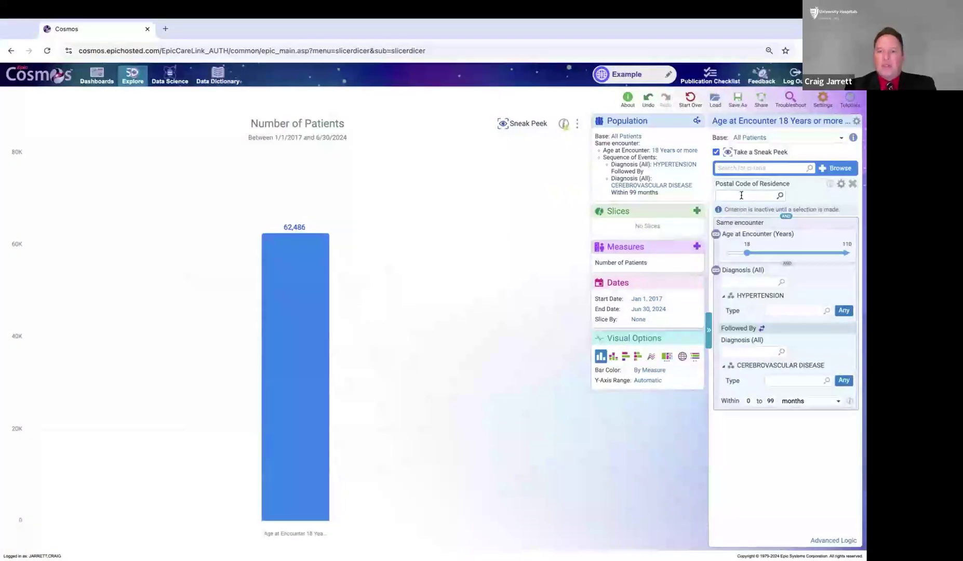
Enter postal codes 44011 and 44012 as multiple values and review the matches.
click(841, 184)
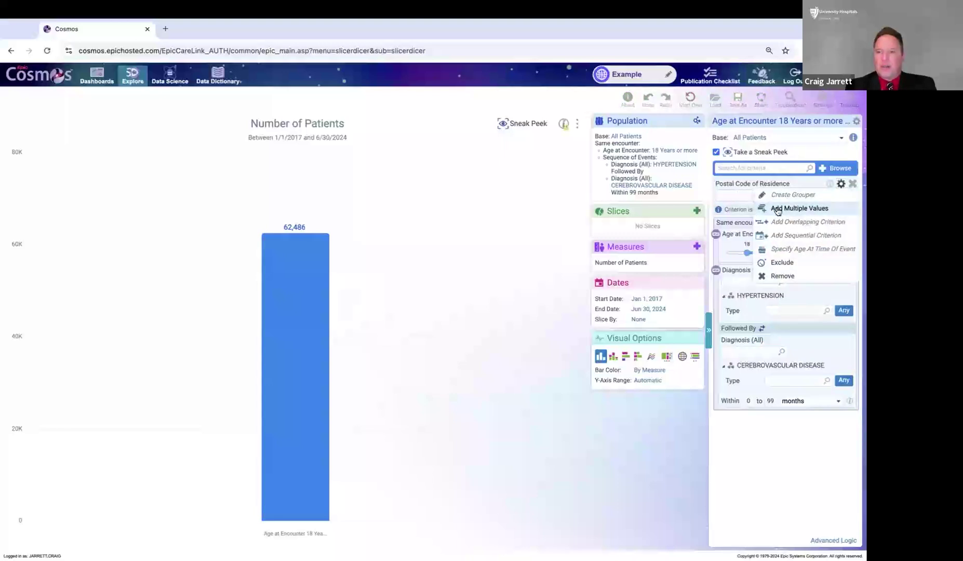
click(777, 209)
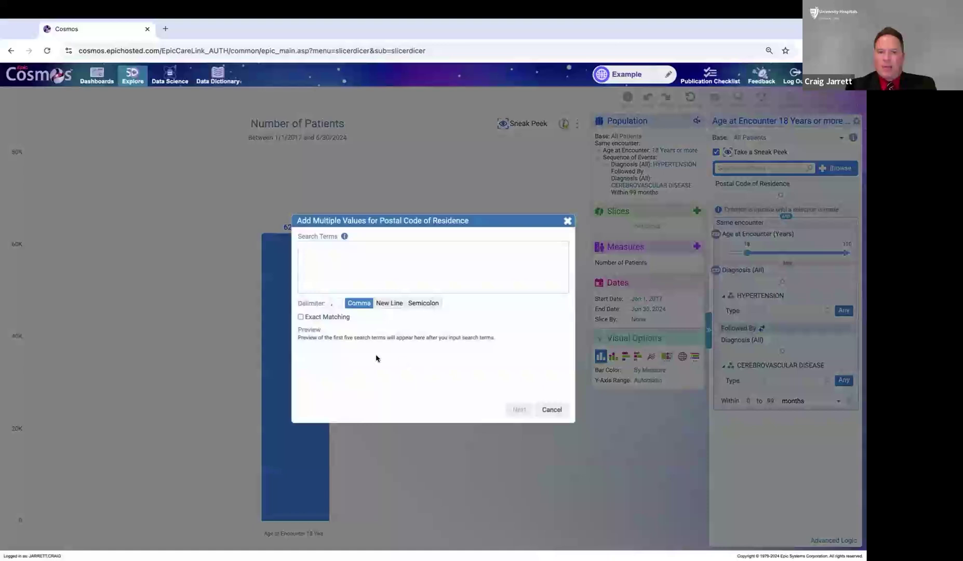
click(354, 260)
text(4)
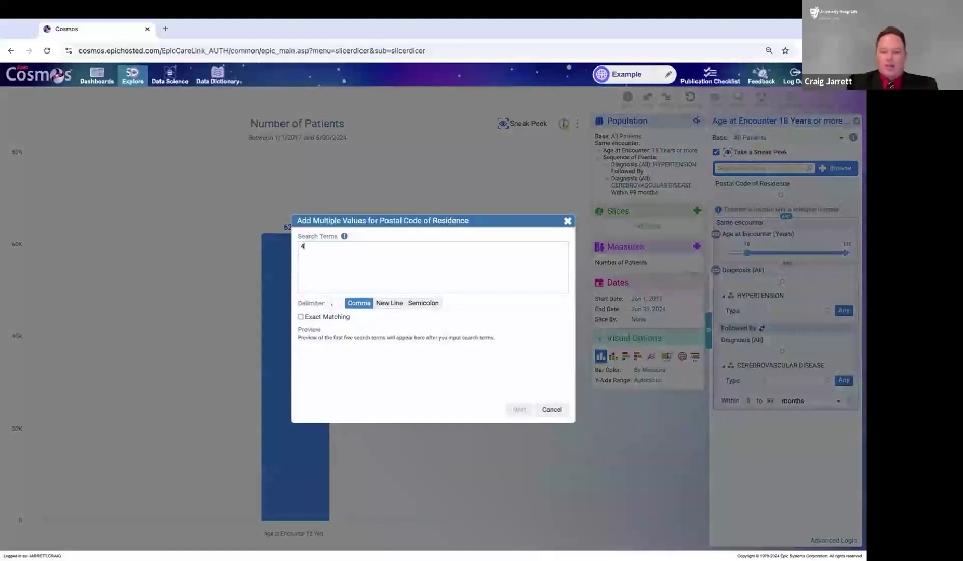
text(4011)
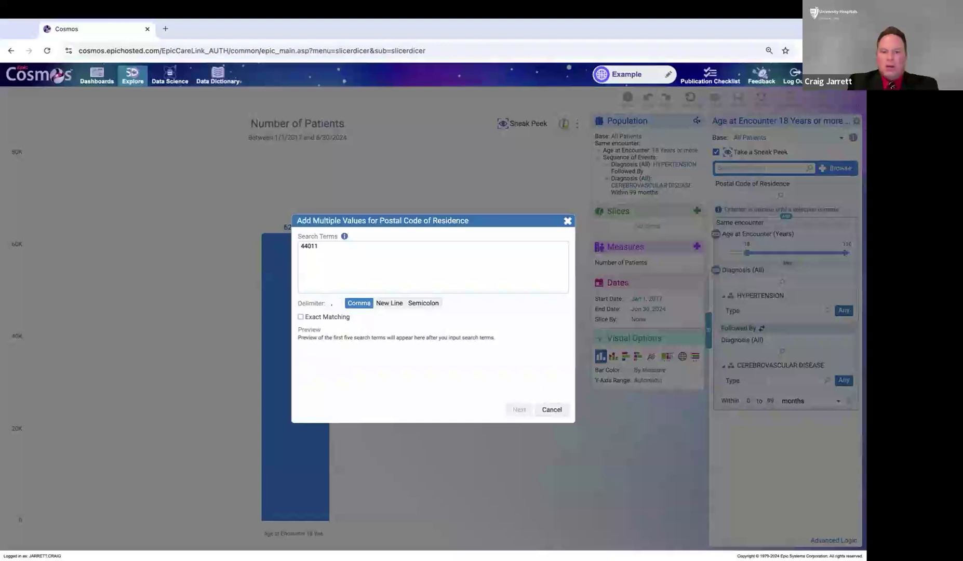
text(, 40)
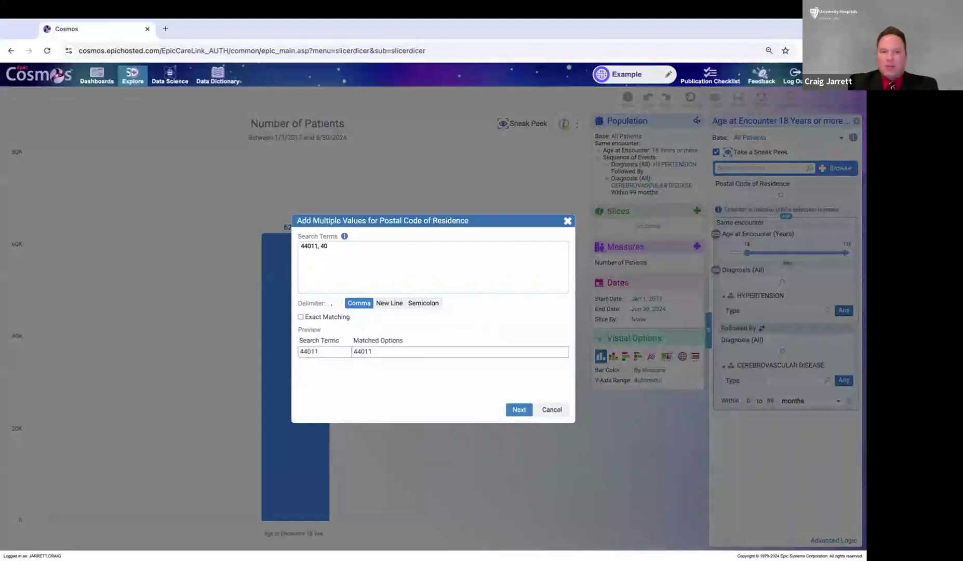
key(BackSpace)
text(4012)
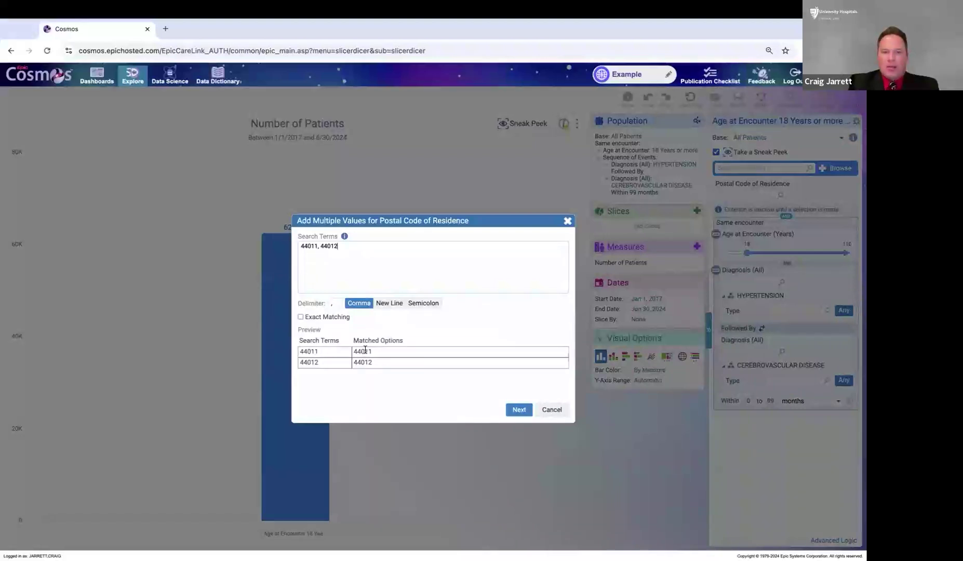
click(517, 411)
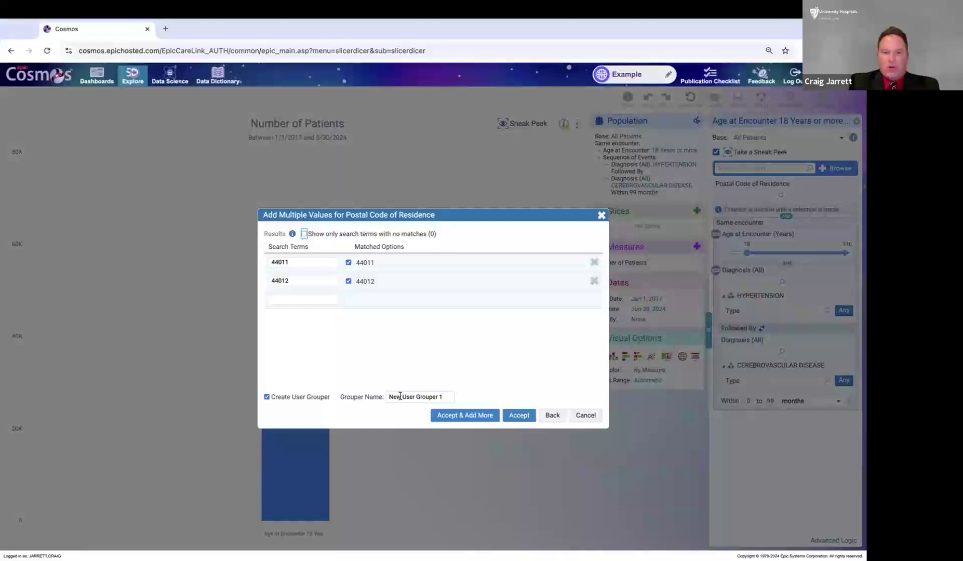
Name the postal-code grouper 'Group 1' and accept it, leaving room for another group.
click(448, 397)
key(BackSpace)
key(BackSpace)
key(BackSpace)
key(BackSpace)
key(BackSpace)
key(BackSpace)
key(BackSpace)
key(BackSpace)
key(BackSpace)
key(BackSpace)
key(BackSpace)
key(BackSpace)
key(BackSpace)
key(BackSpace)
key(BackSpace)
key(BackSpace)
text(Group)
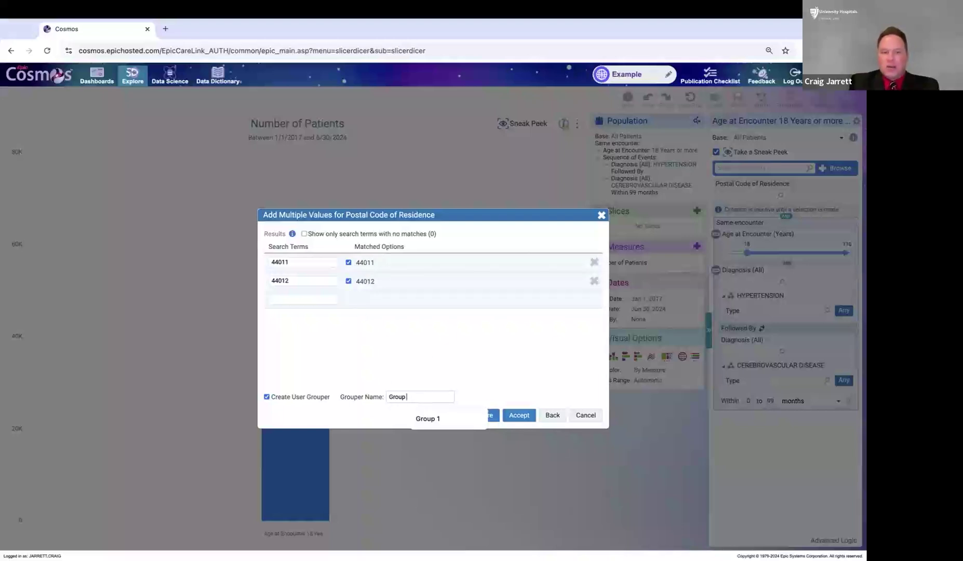
text(1)
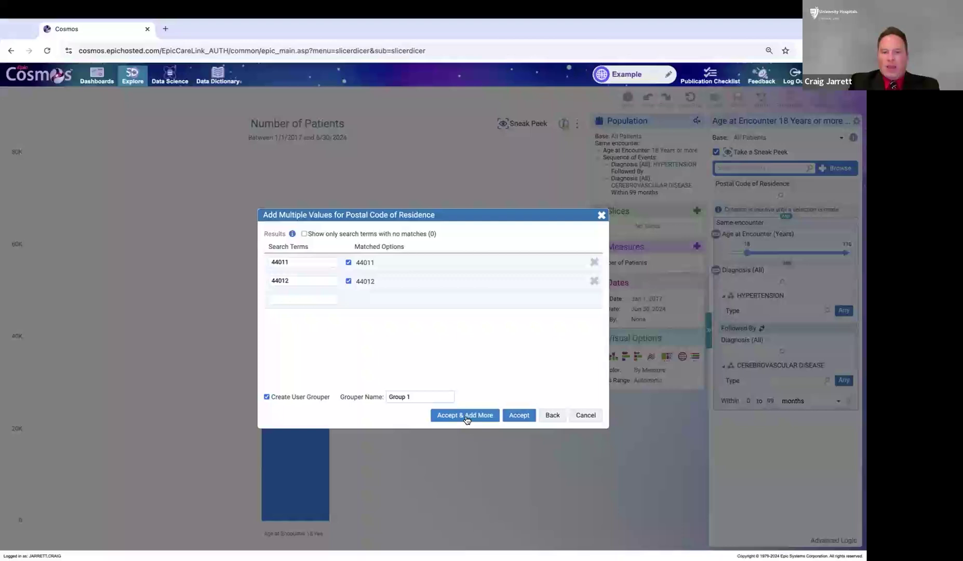
click(466, 419)
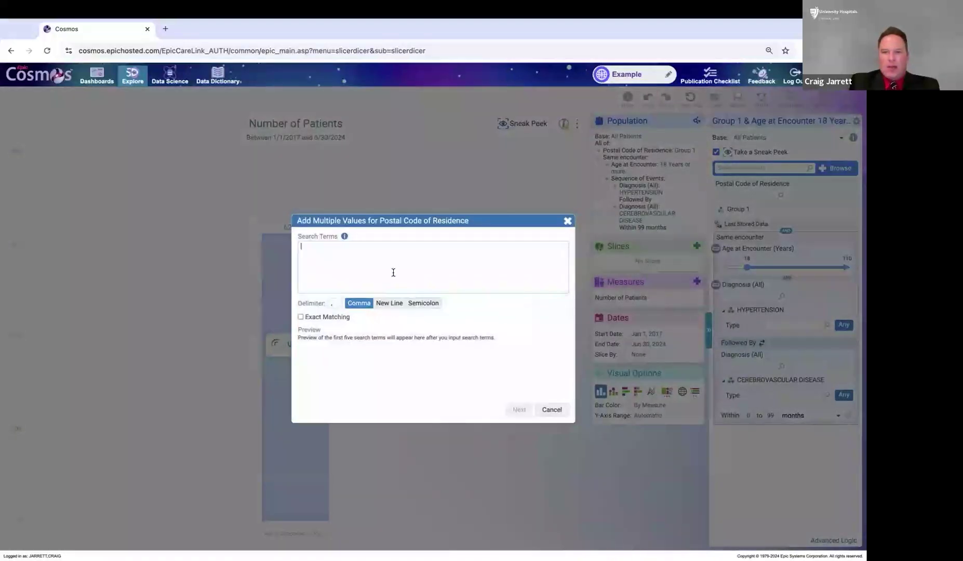
Enter postal codes 44013 and 44015 as search terms and match them, correcting 44014 to 44015.
text(440)
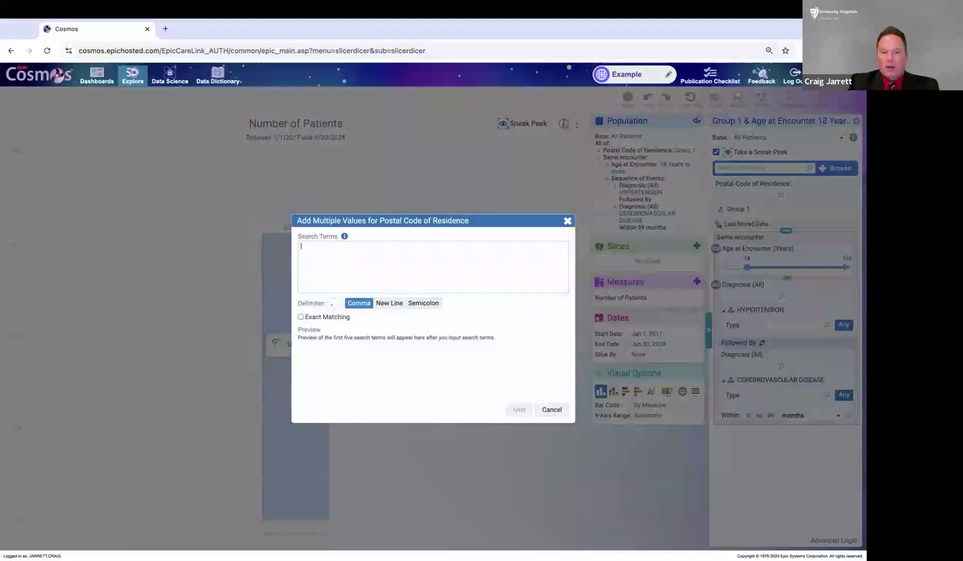
key(BackSpace)
key(BackSpace)
key(BackSpace)
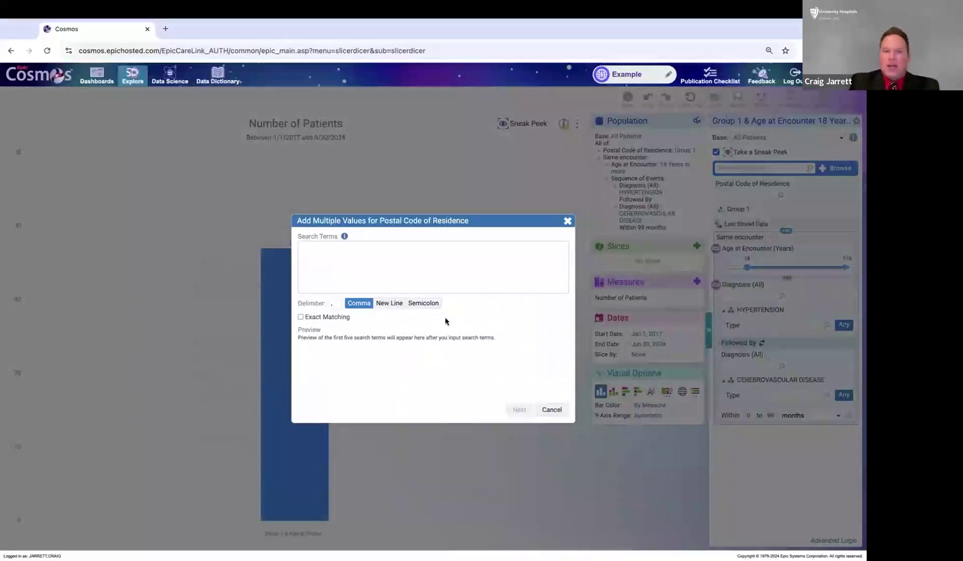
text(4)
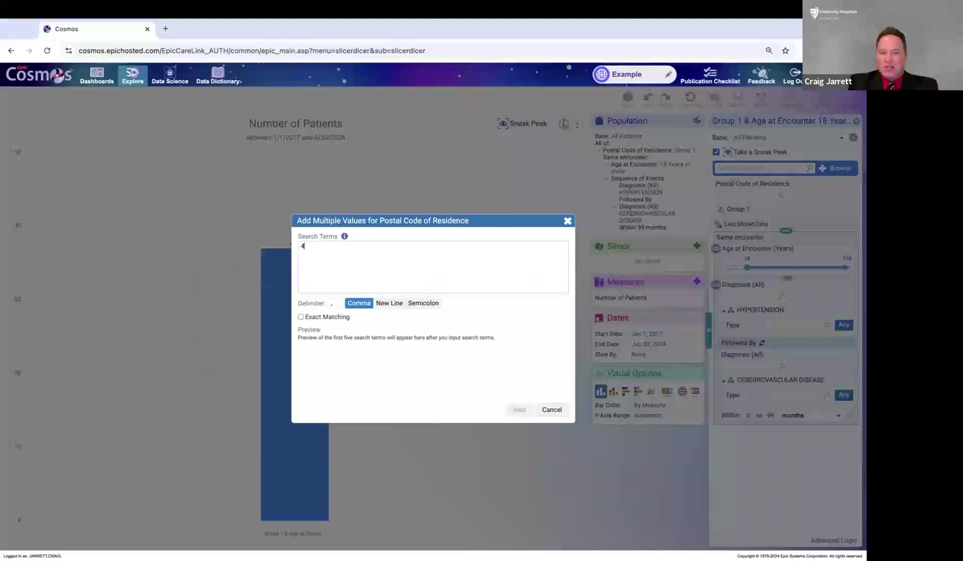
text(4012, 440)
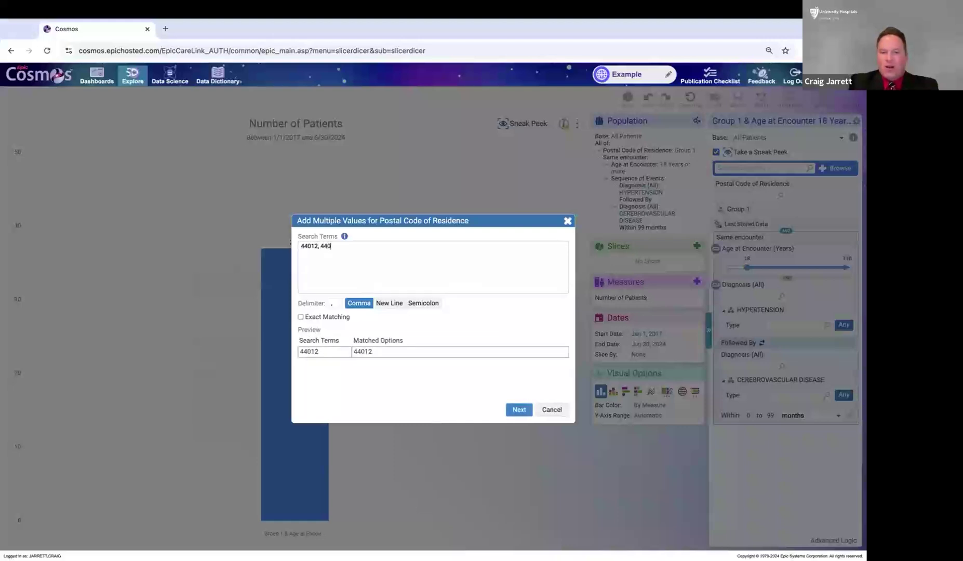
text(13)
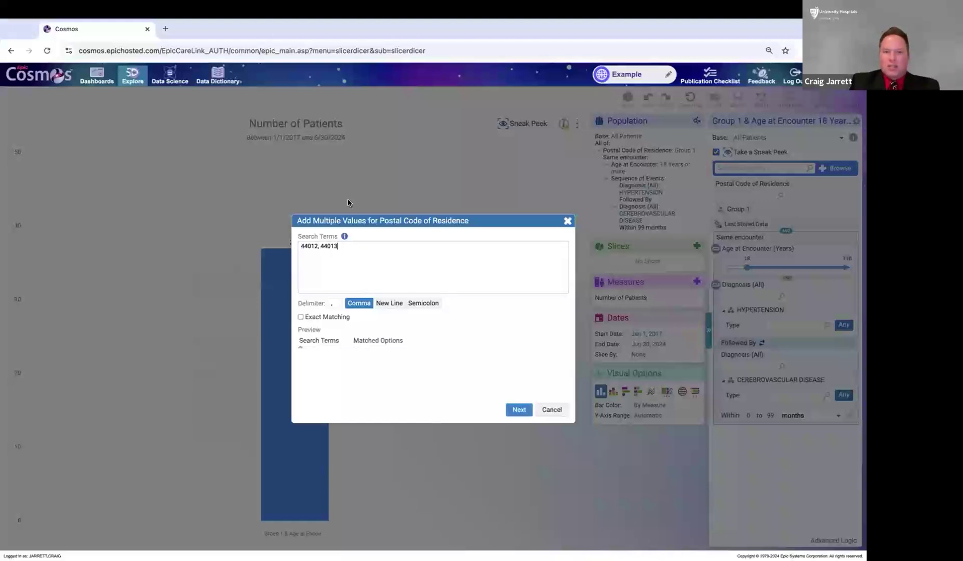
click(318, 245)
key(BackSpace)
text(3)
key(End)
key(BackSpace)
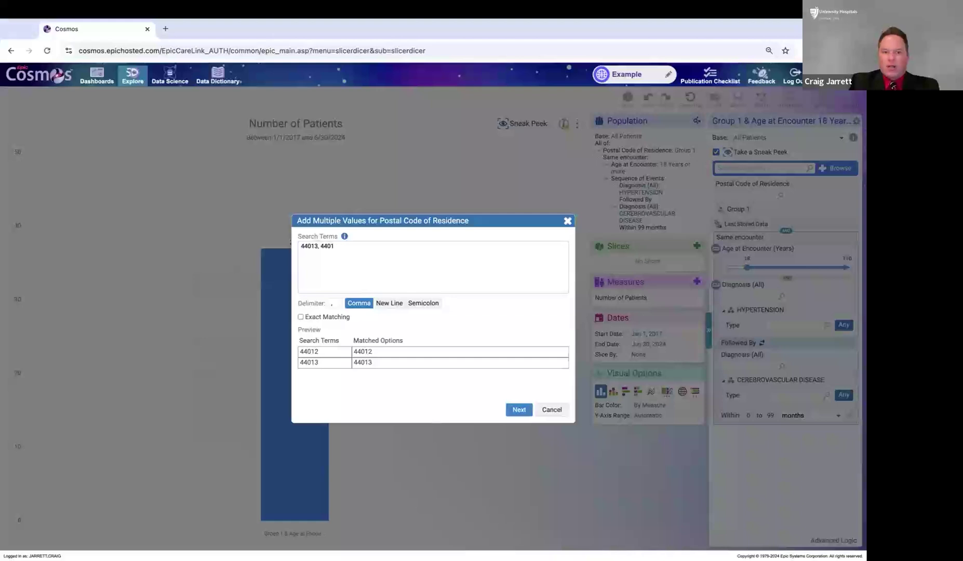
click(519, 410)
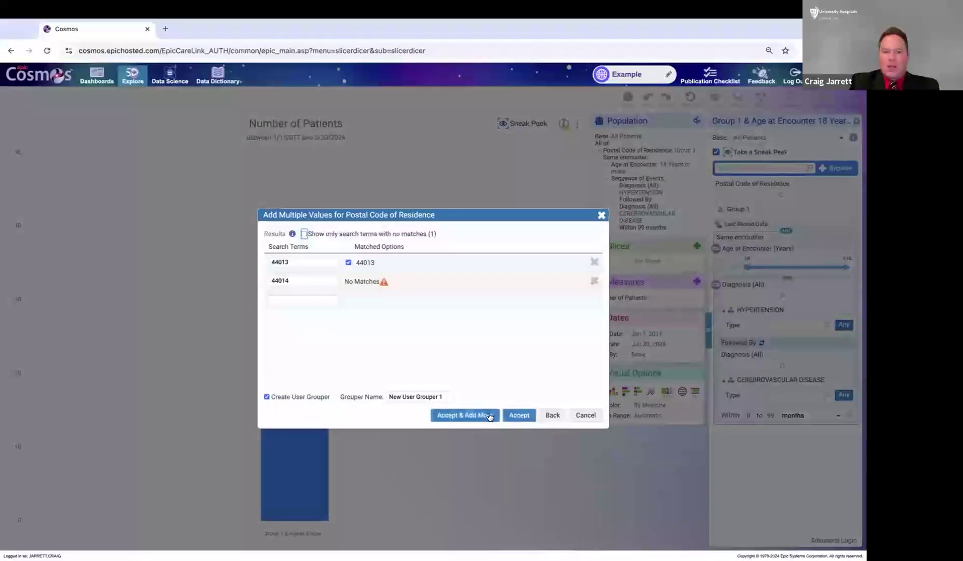
click(309, 280)
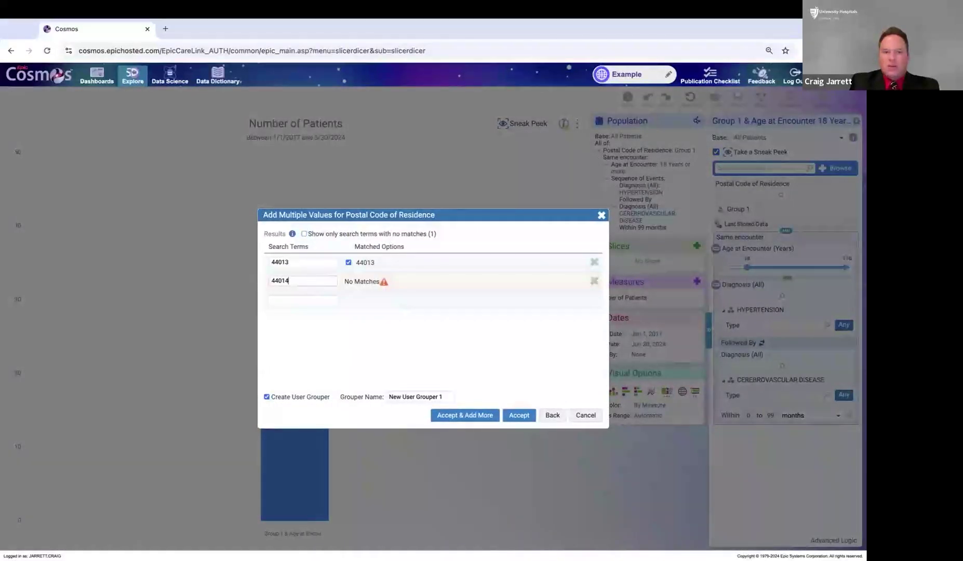
click(345, 326)
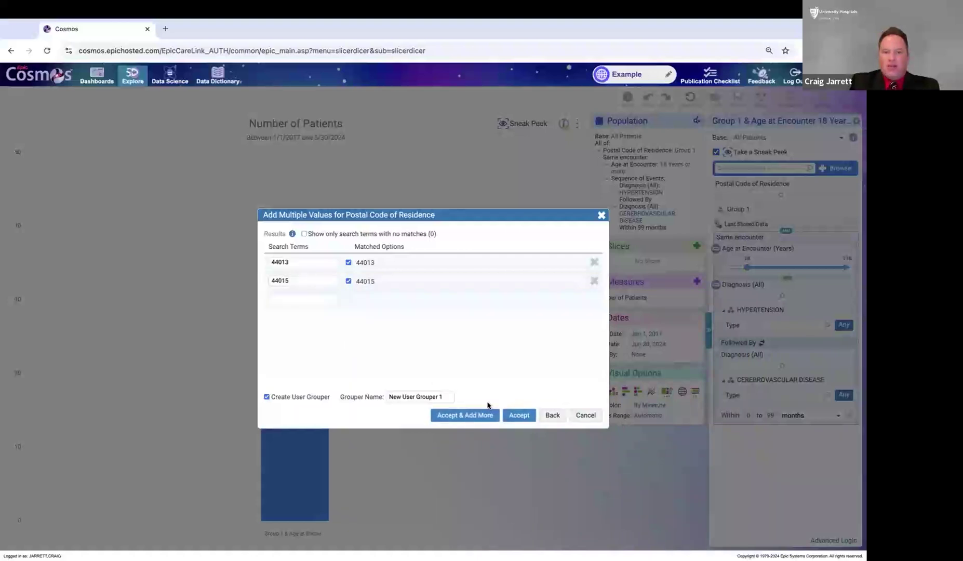
Name the postal-code group 'Group 2', add it to the criteria, and keep groups combined with OR.
click(397, 396)
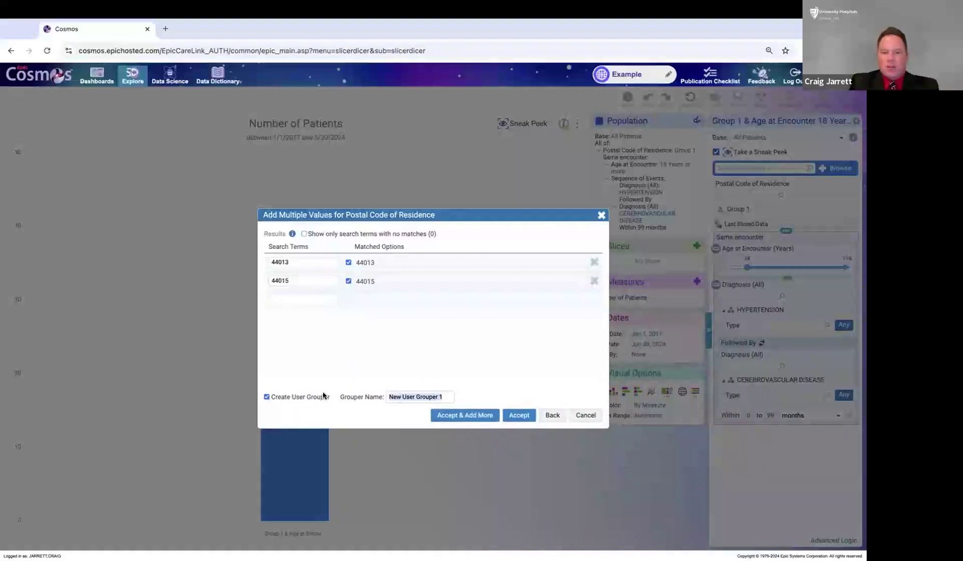
text(Group)
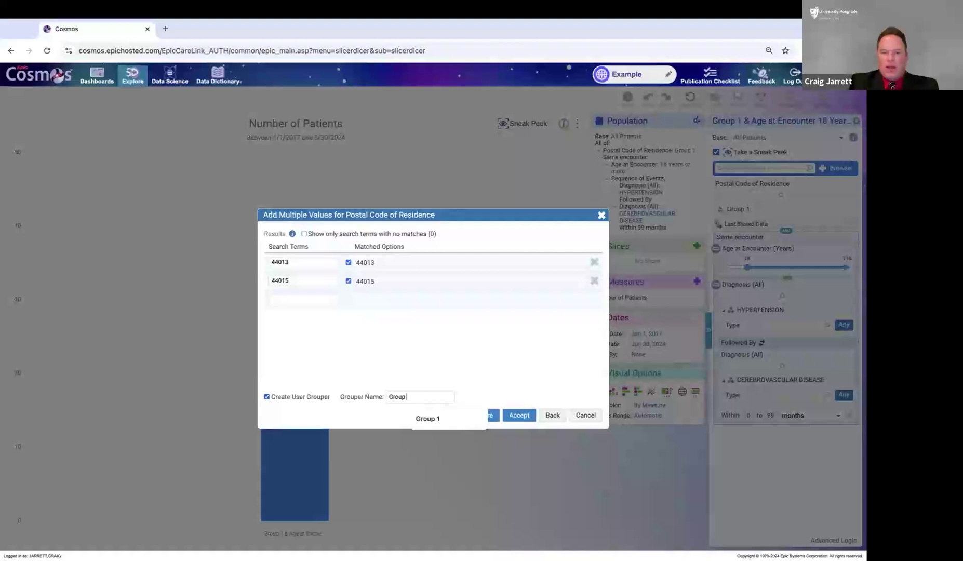
text( 2)
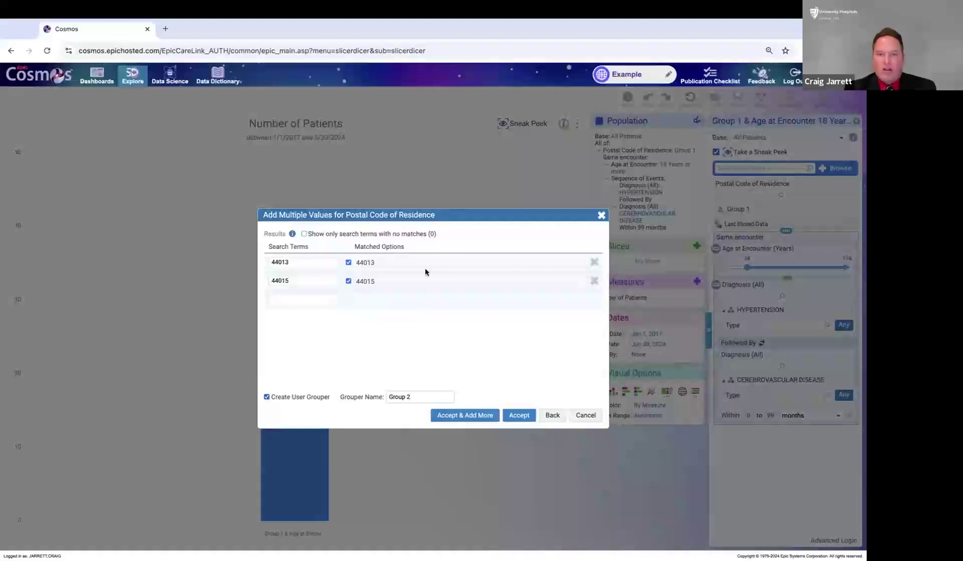
drag(451, 215, 270, 179)
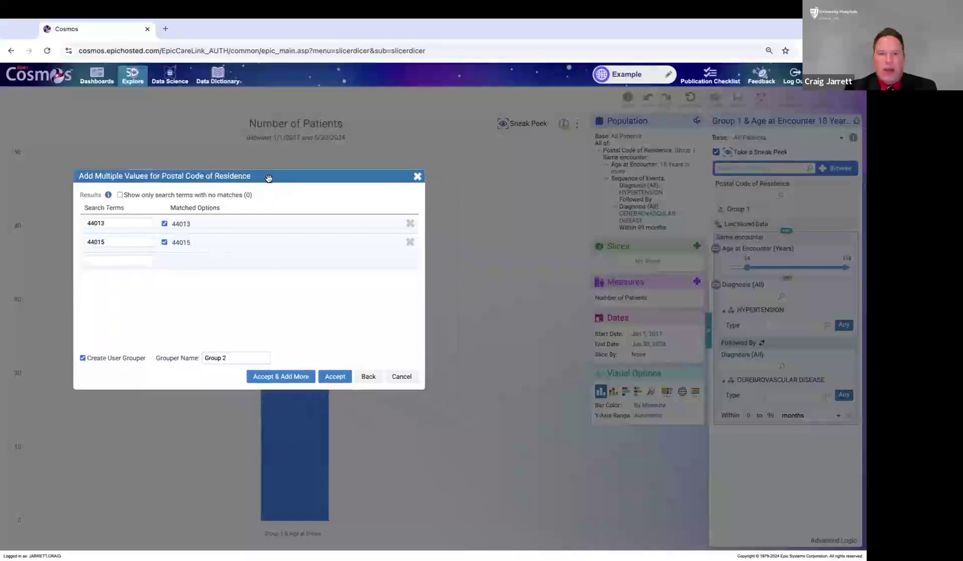
click(332, 379)
click(786, 215)
click(787, 215)
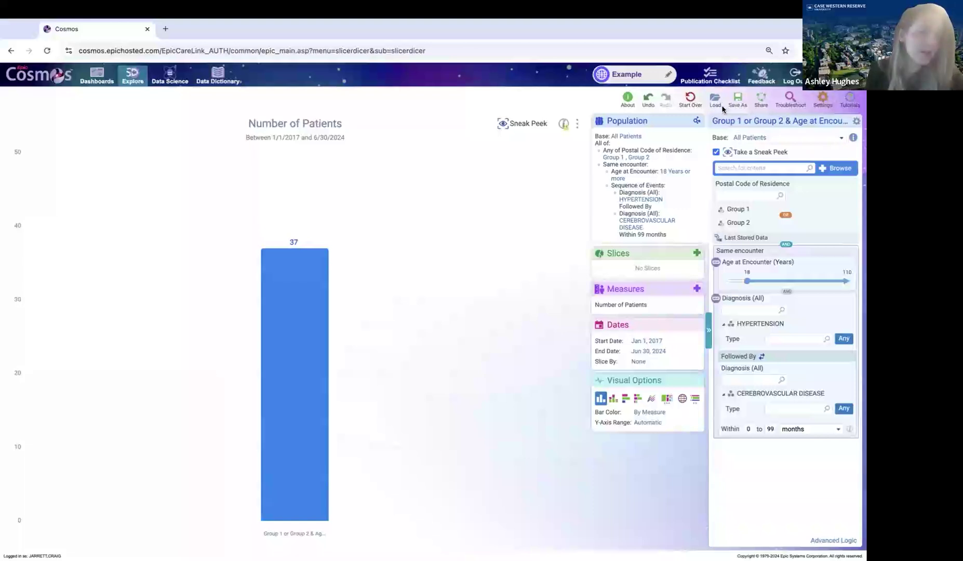
Once the chart shows 37 patients, open the criteria gear menu to view Create Combination Filter and Select Criteria.
click(857, 120)
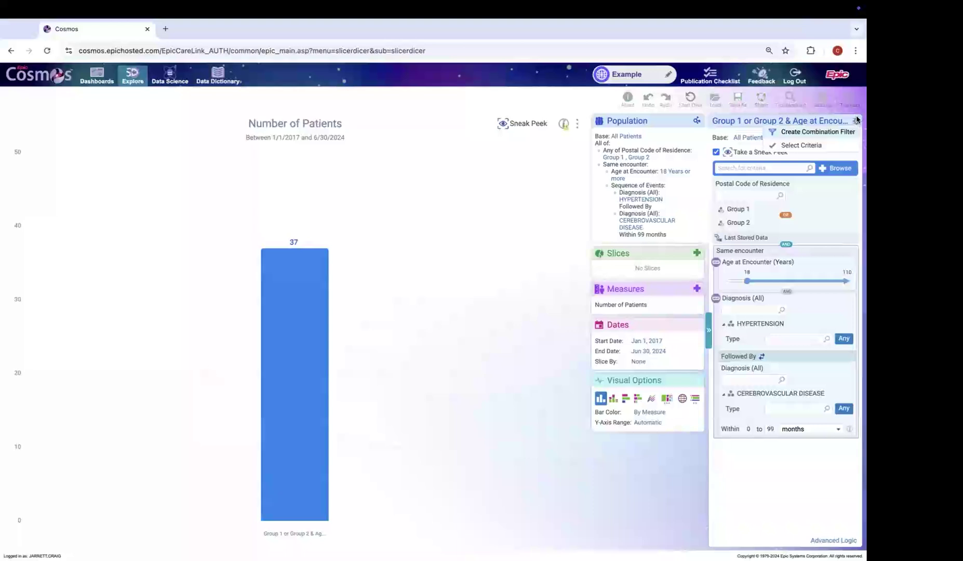
click(525, 196)
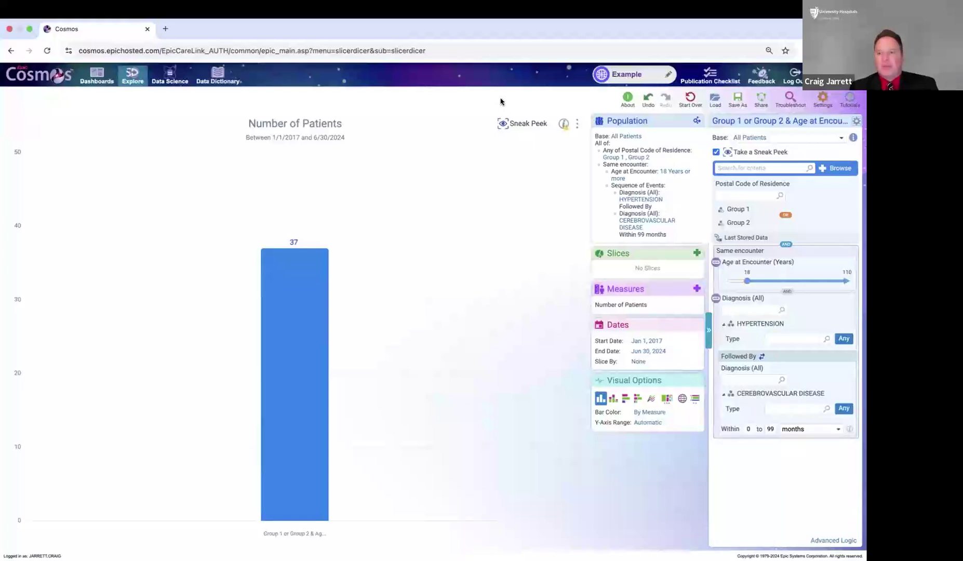
mouse_move(541, 123)
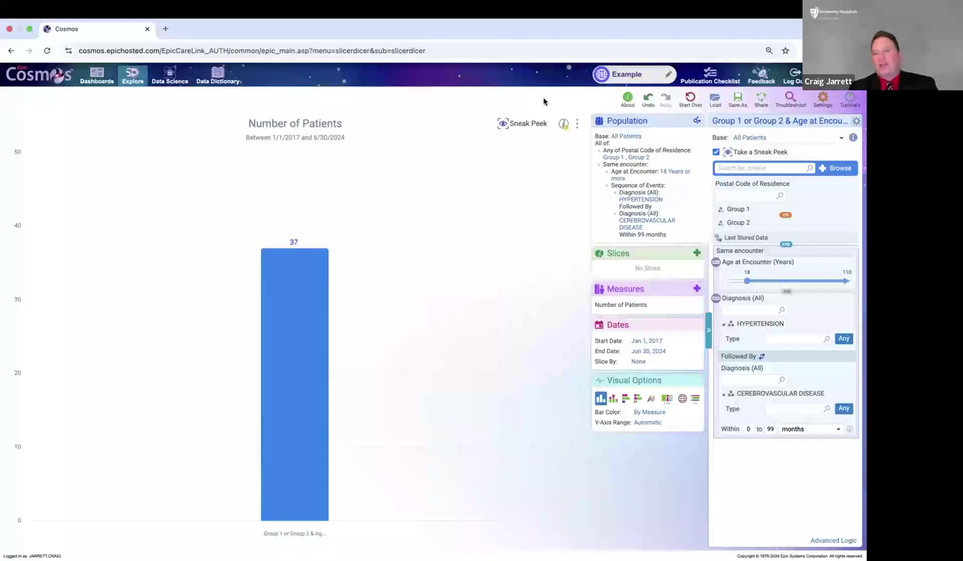
From My Analytics, load the hypertension-by-race SlicerDicer session and select the American Indian or Alaska Native bar.
click(95, 82)
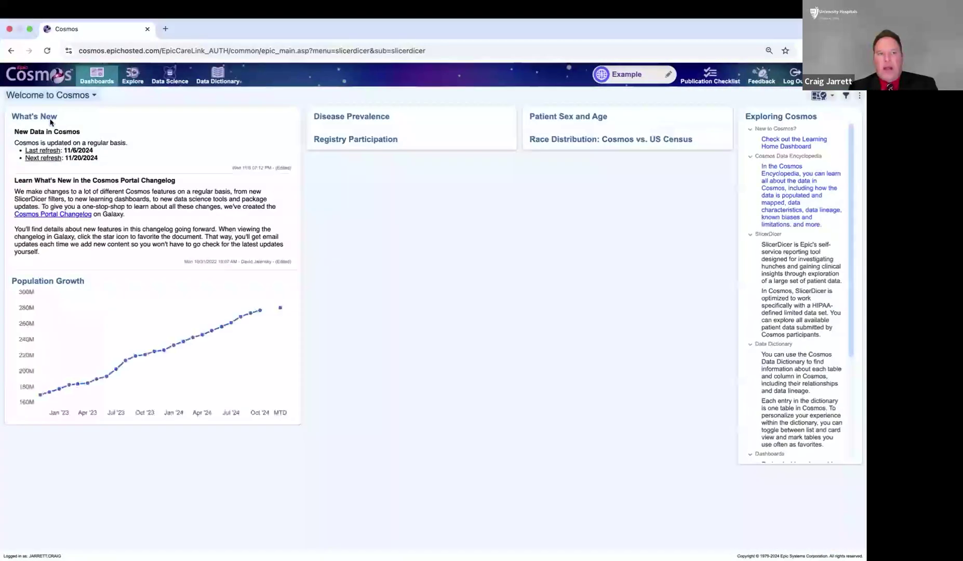
click(39, 96)
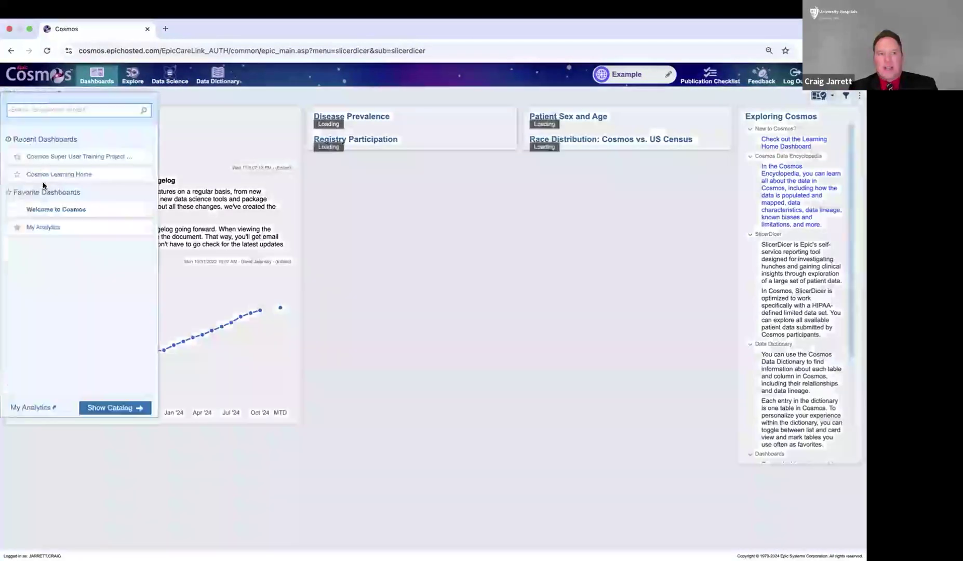
click(44, 227)
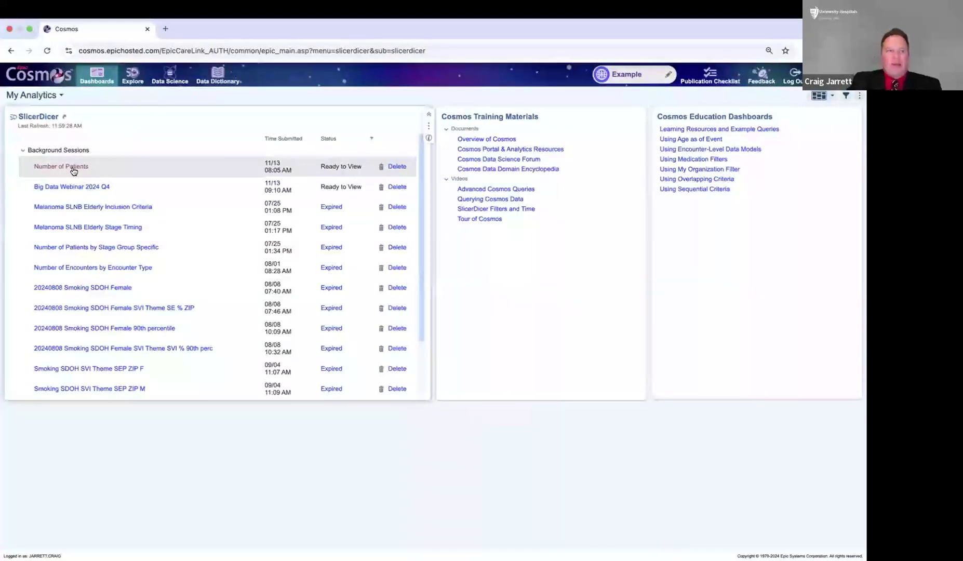
click(74, 186)
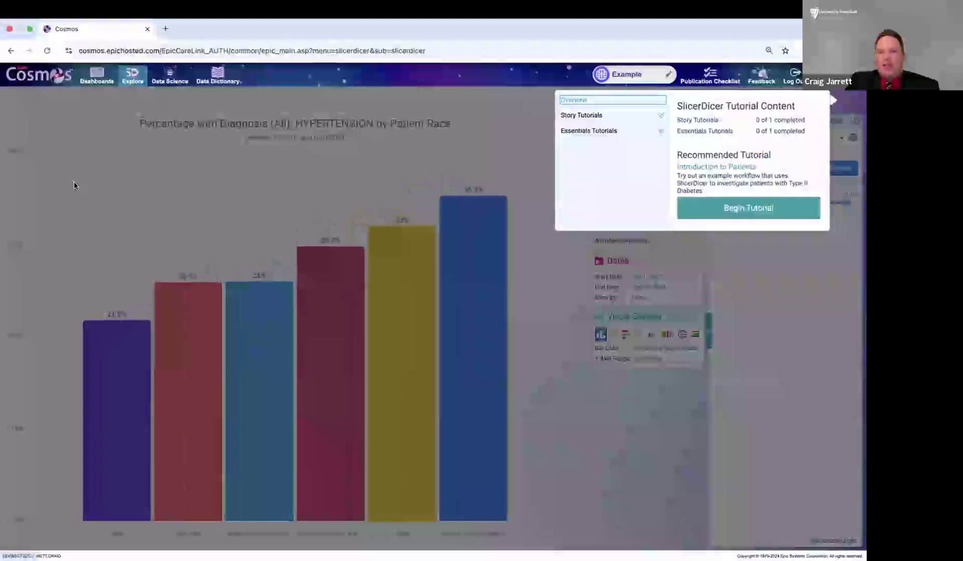
click(629, 417)
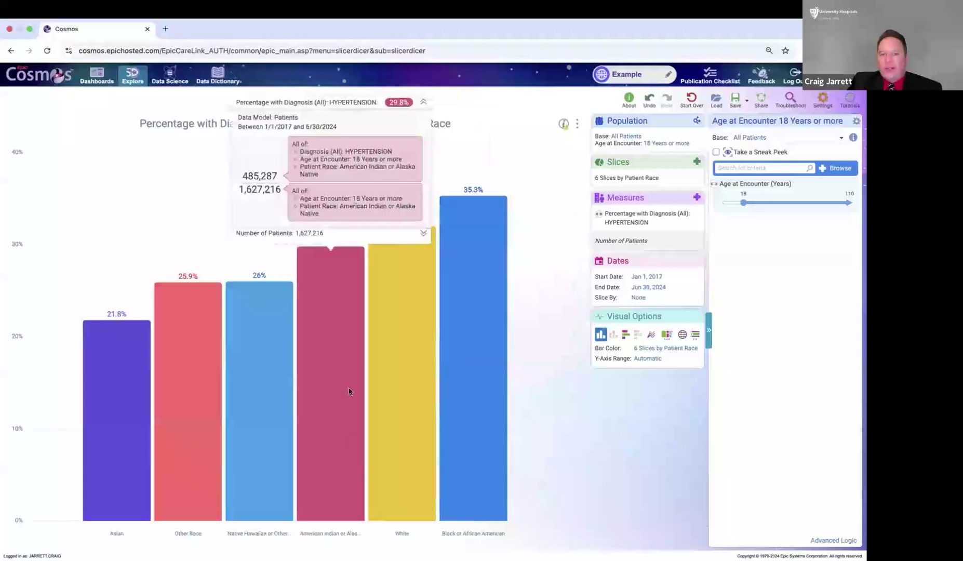
click(349, 391)
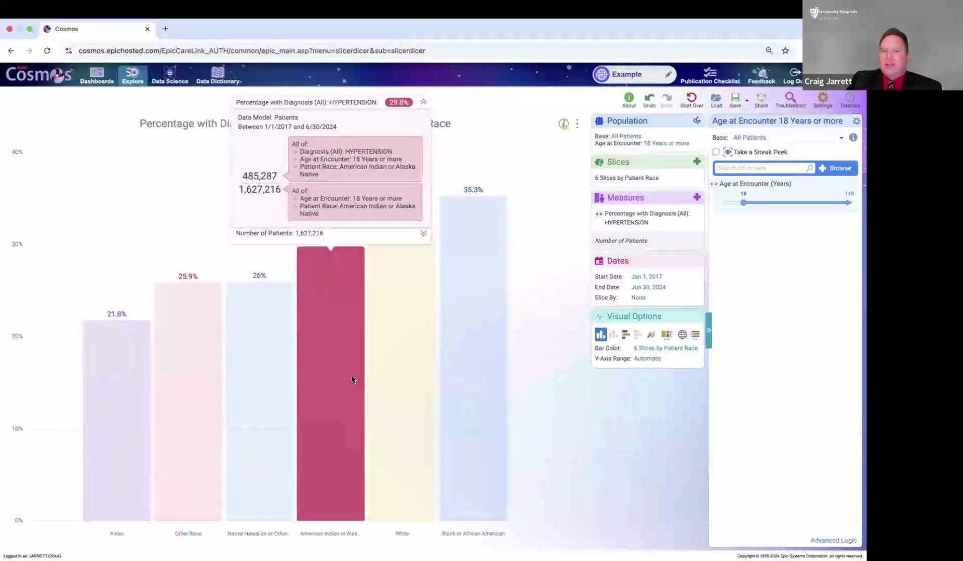